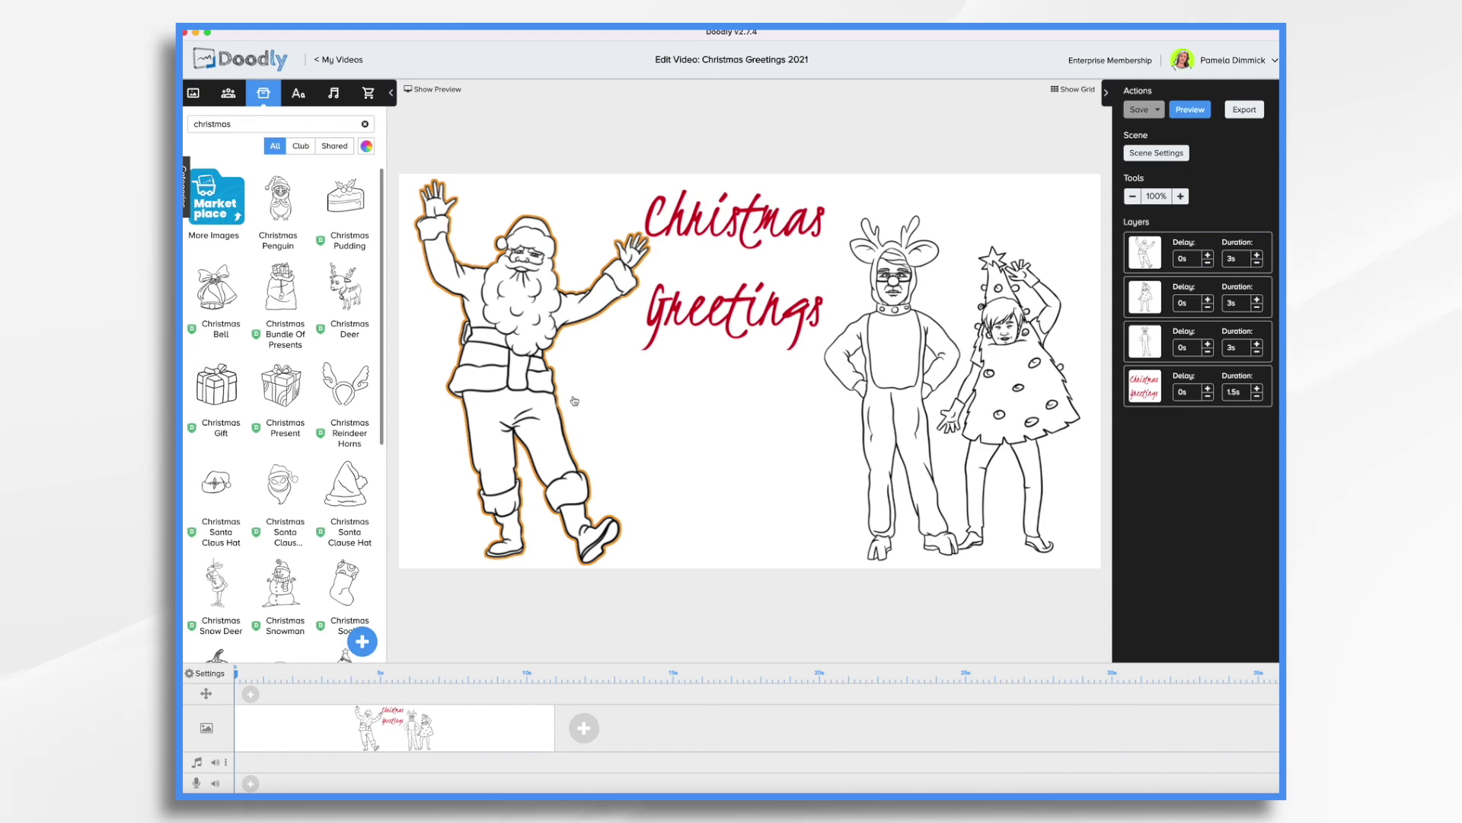
# Delete the old Santa scene
pyautogui.rightClick(483, 726)
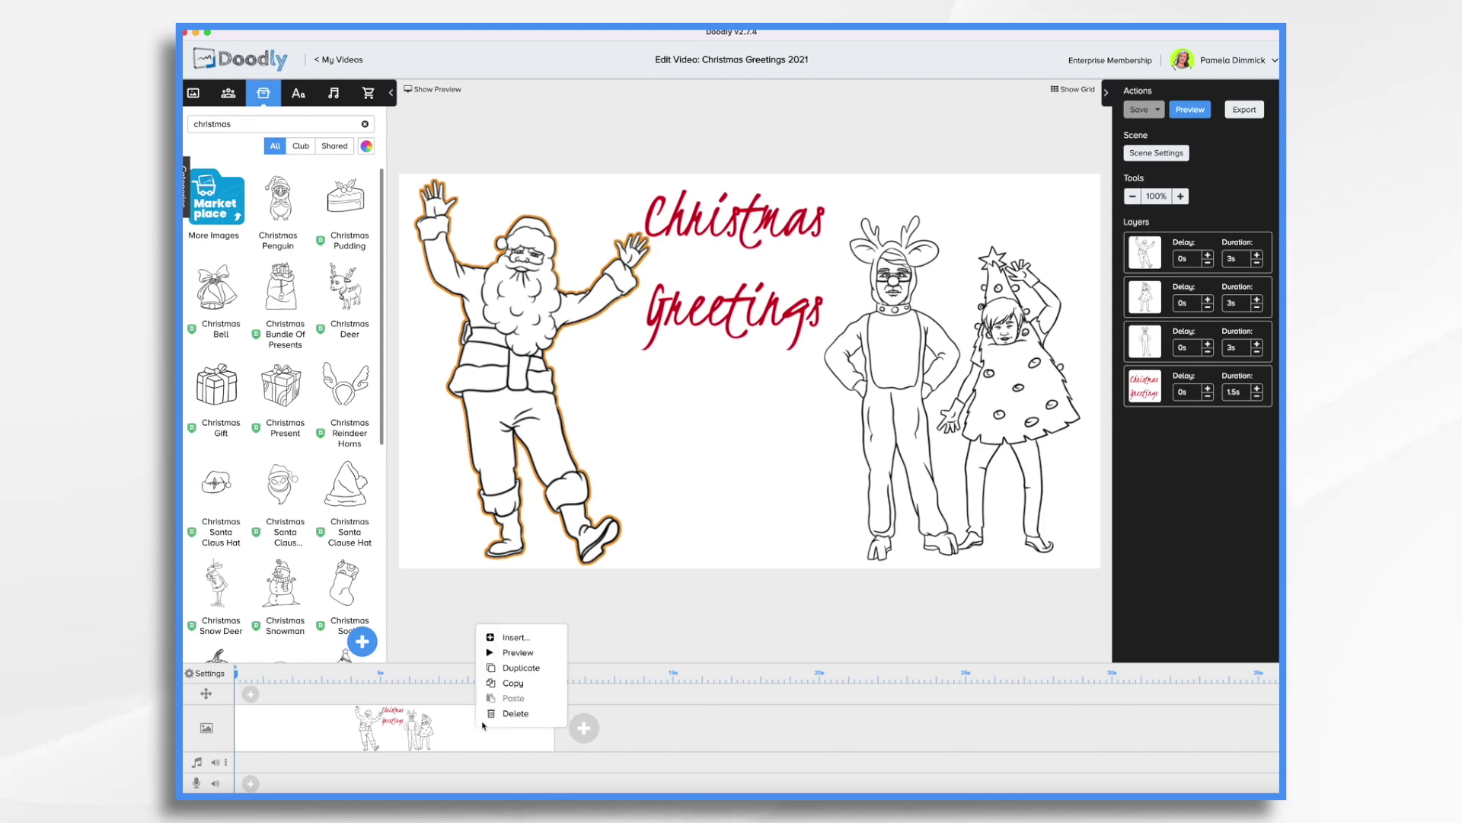
pyautogui.click(524, 717)
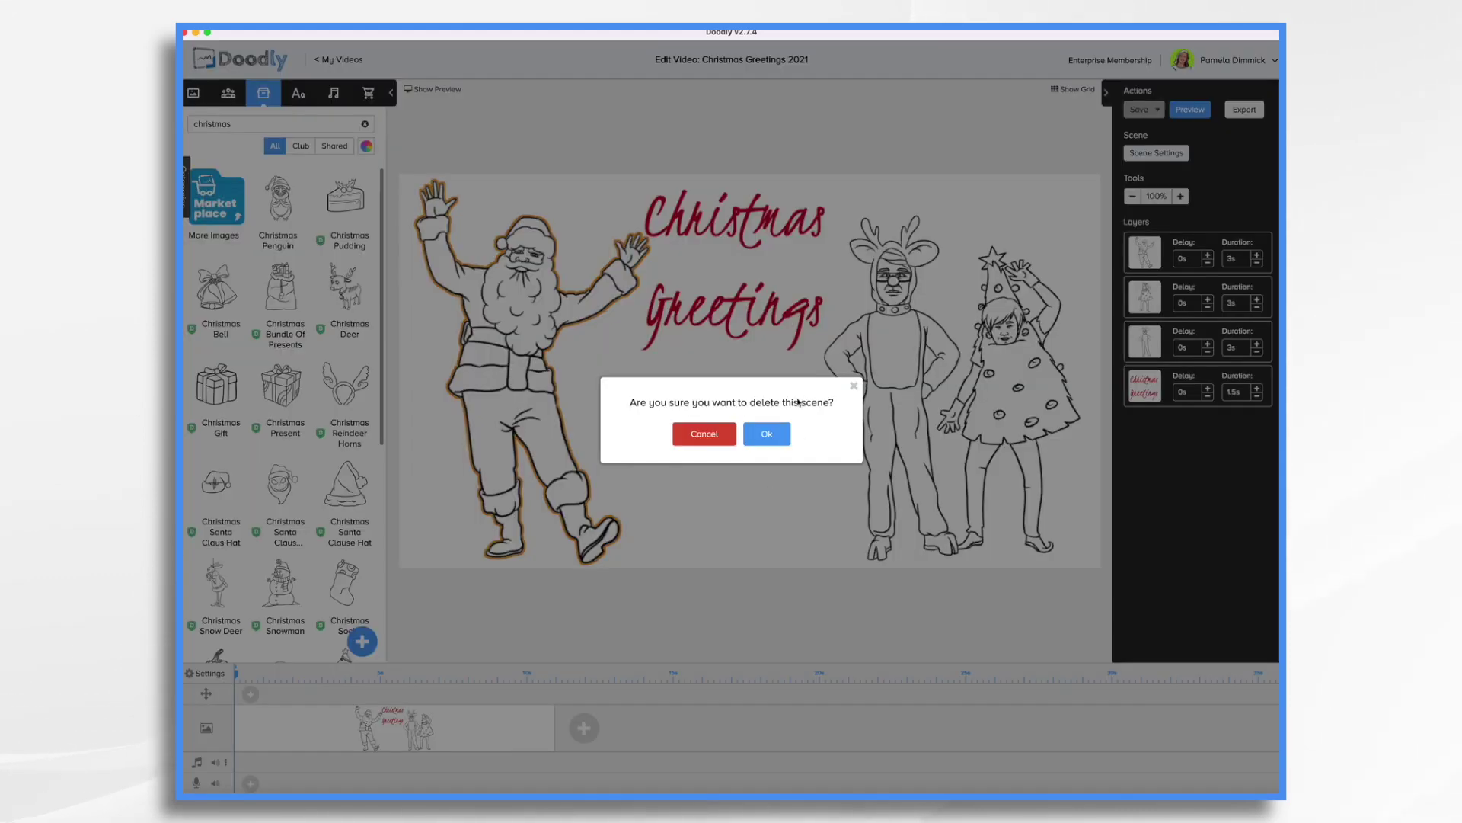
pyautogui.click(777, 434)
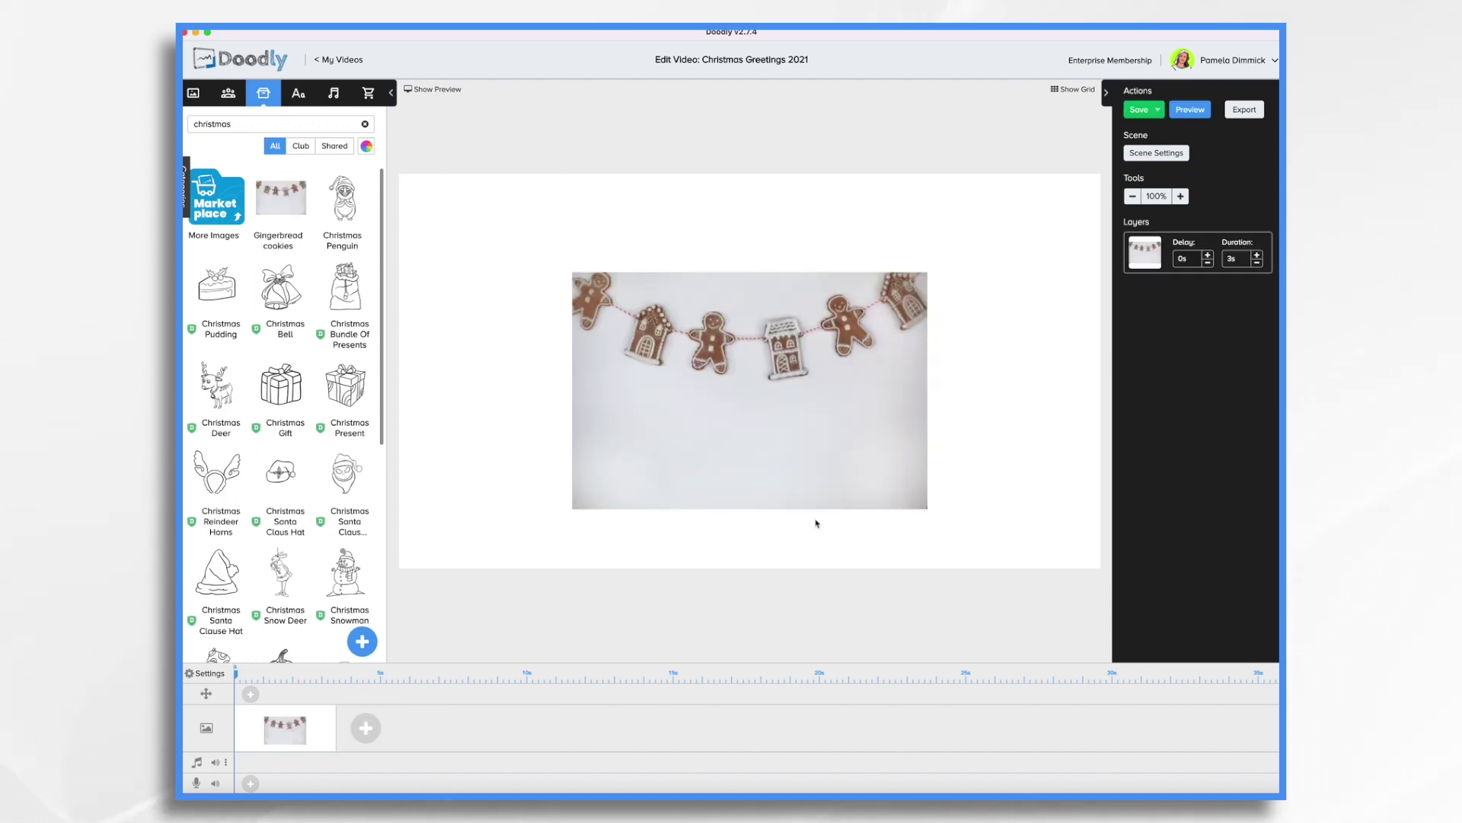
# Place the Gingerbread cookies photo and stretch it to fill the whole canvas
pyautogui.moveTo(767, 467); pyautogui.dragTo(591, 359)
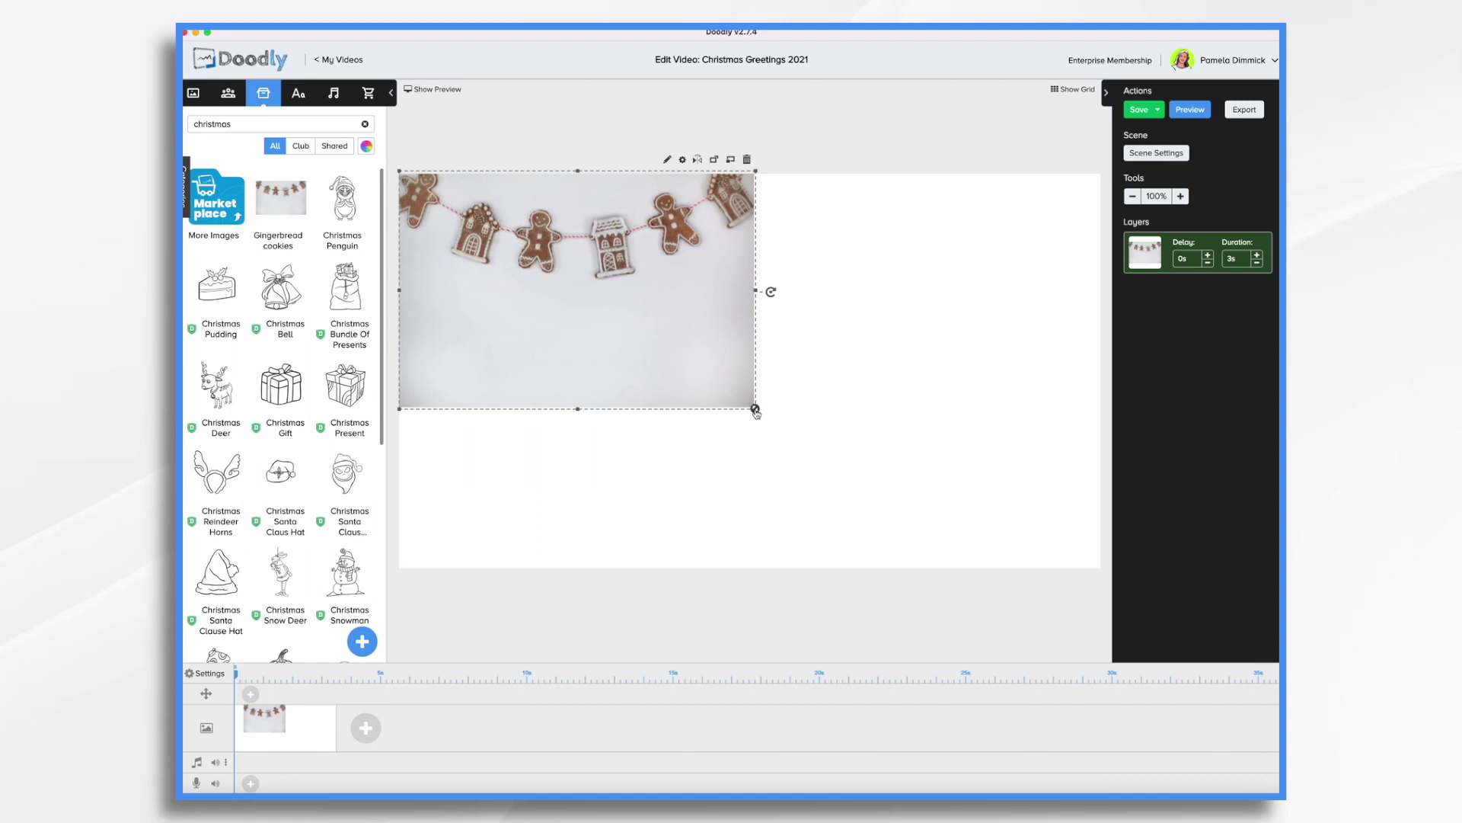
pyautogui.moveTo(755, 410); pyautogui.dragTo(1103, 604)
pyautogui.moveTo(796, 516)
pyautogui.mouseDown()
pyautogui.moveTo(833, 524)
pyautogui.moveTo(793, 519)
pyautogui.mouseUp()
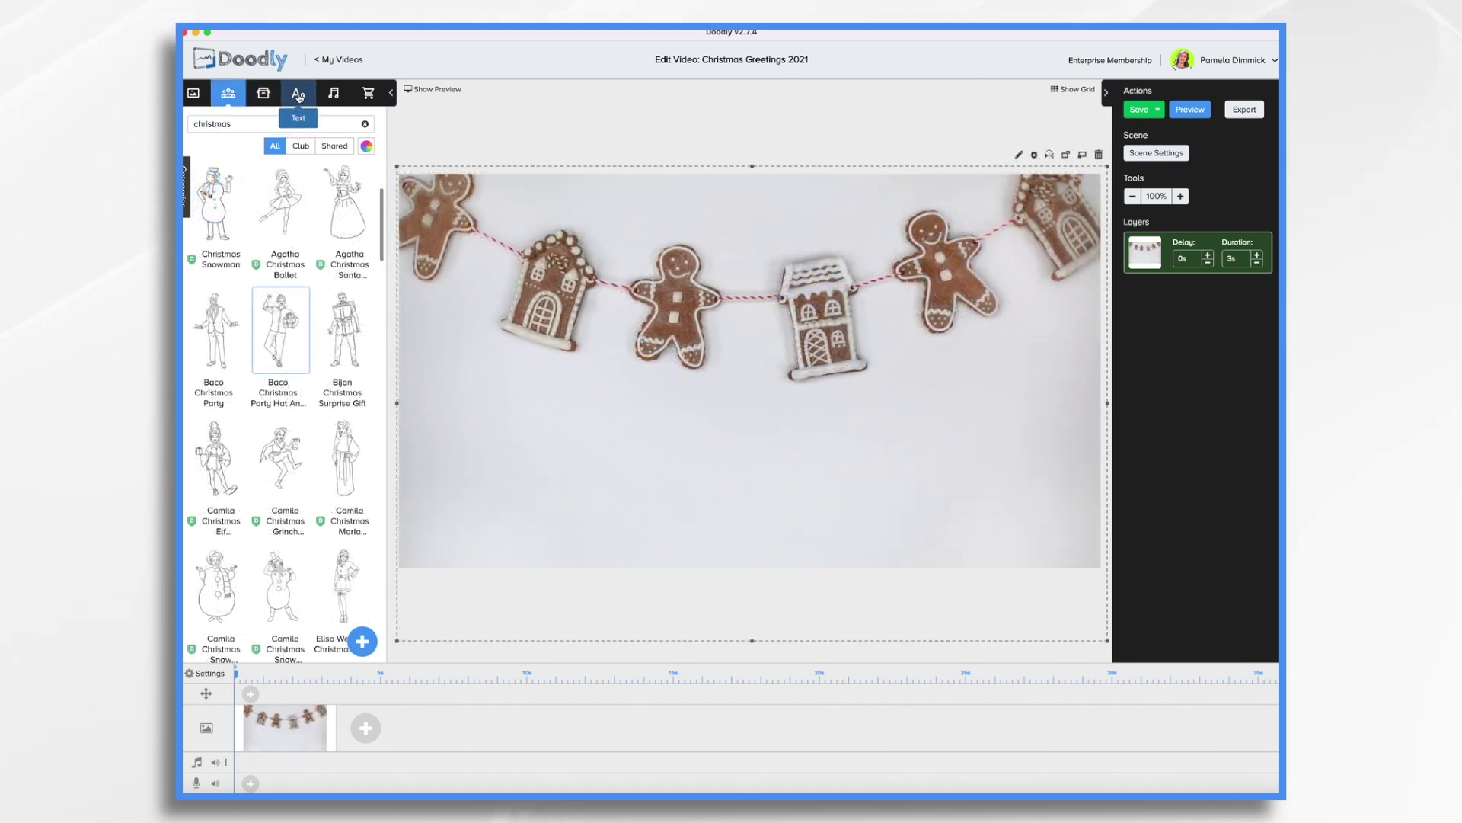
# Add a 'Merry Christmas!' text in the WaitingfortheSunrise font
pyautogui.click(298, 95)
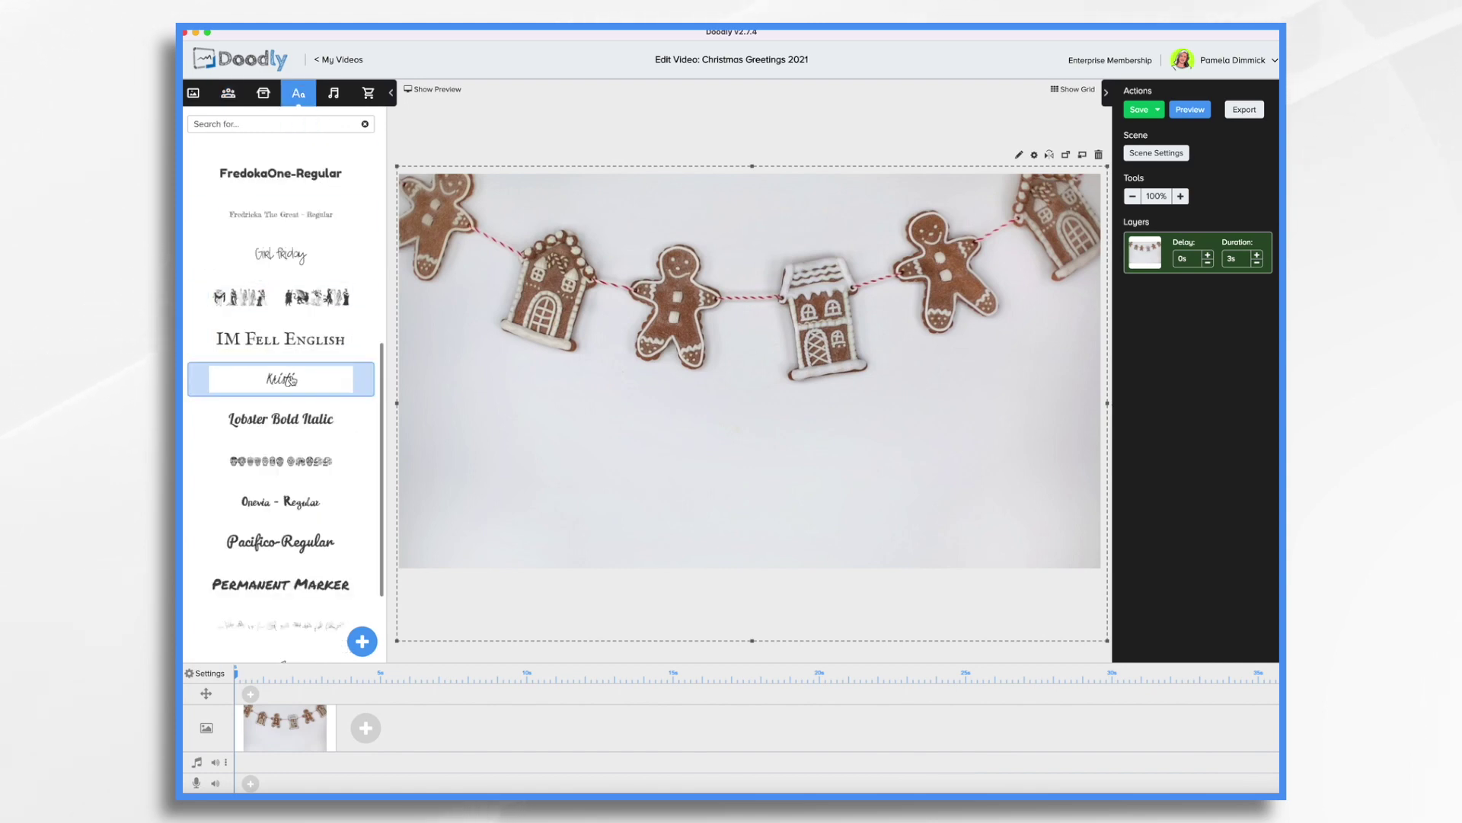
pyautogui.scroll(-5, 282, 457)
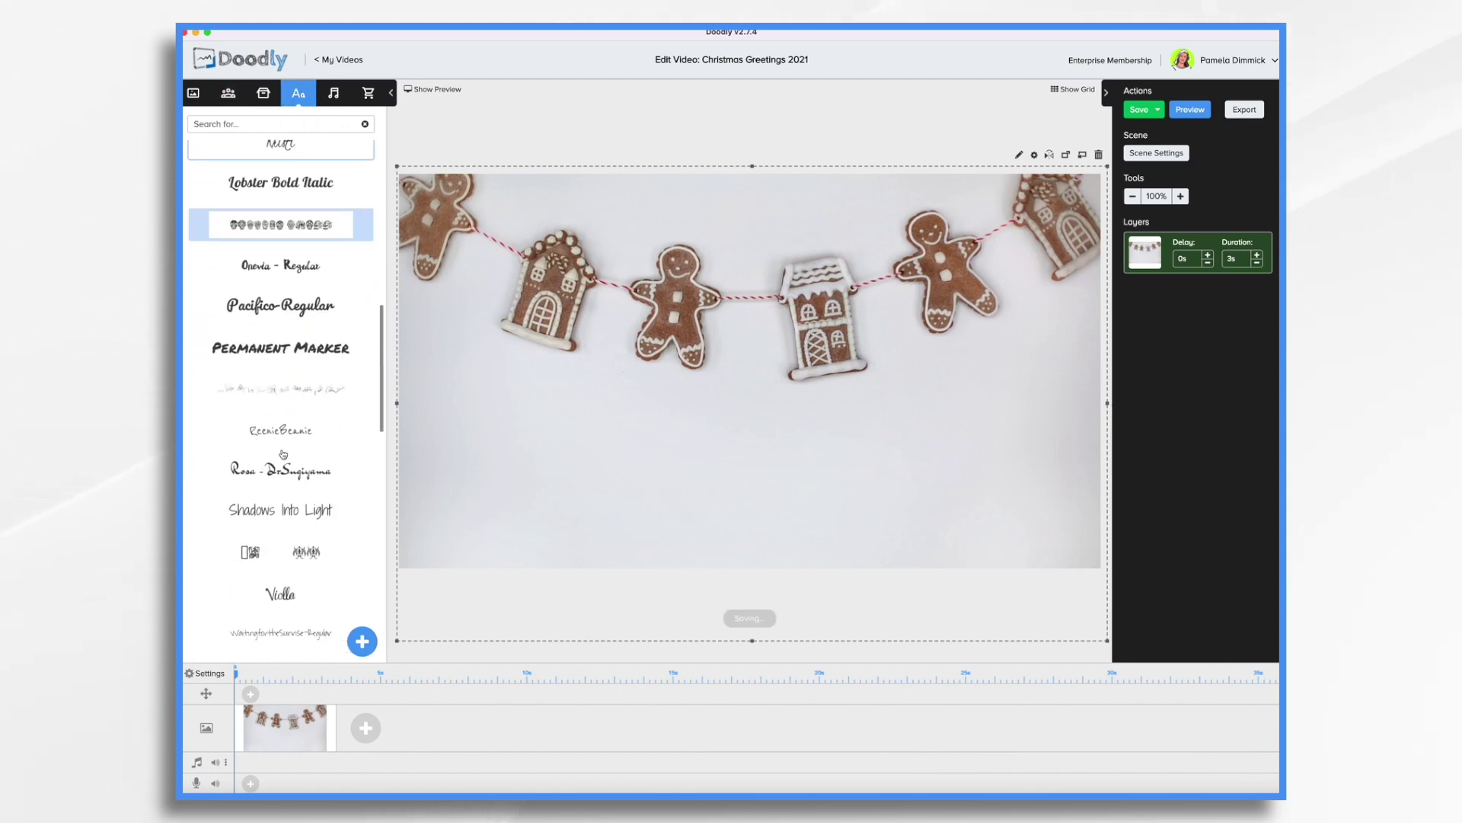
pyautogui.scroll(-5, 283, 454)
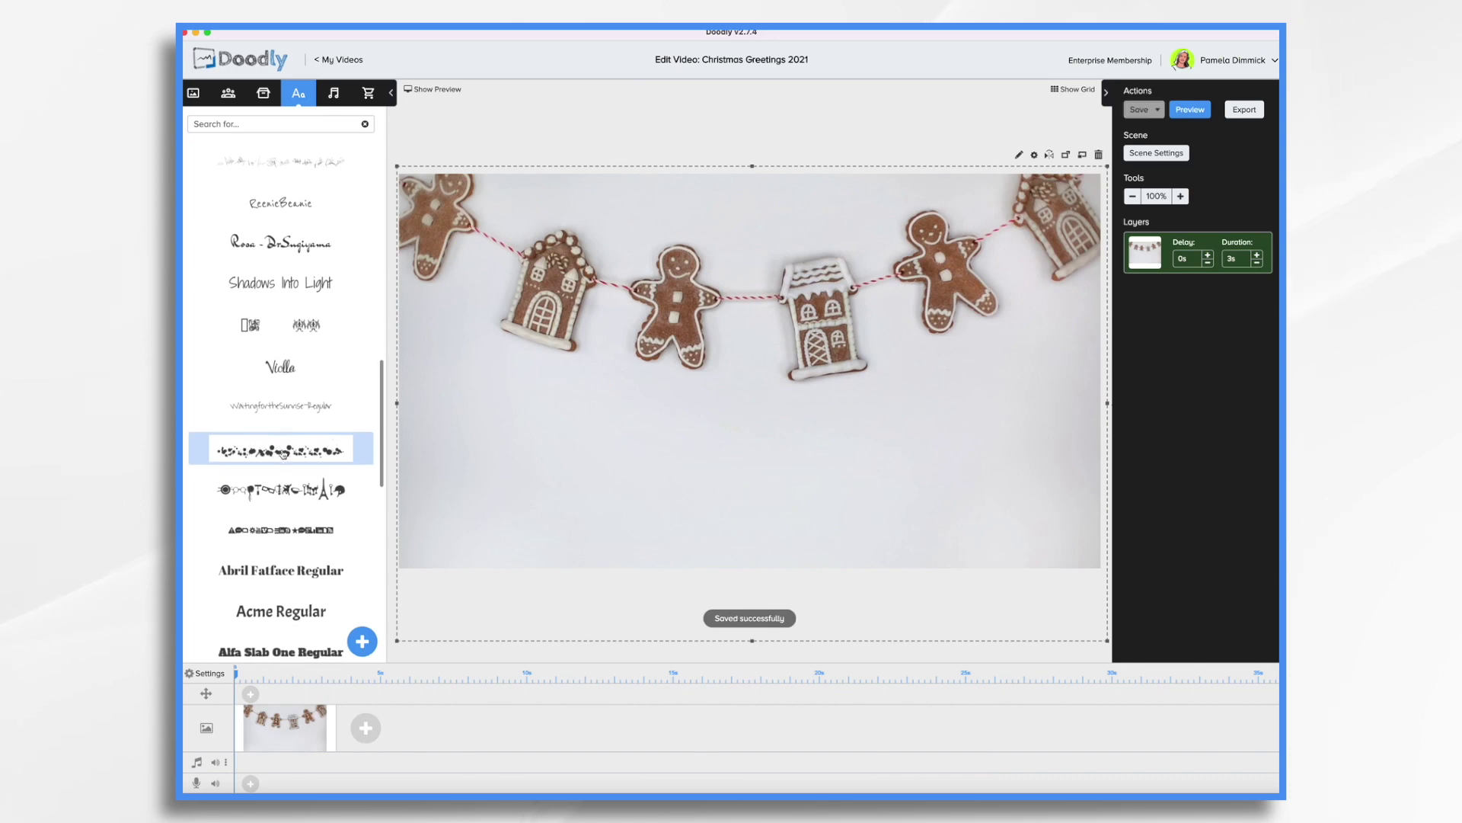
pyautogui.moveTo(281, 393); pyautogui.dragTo(605, 457)
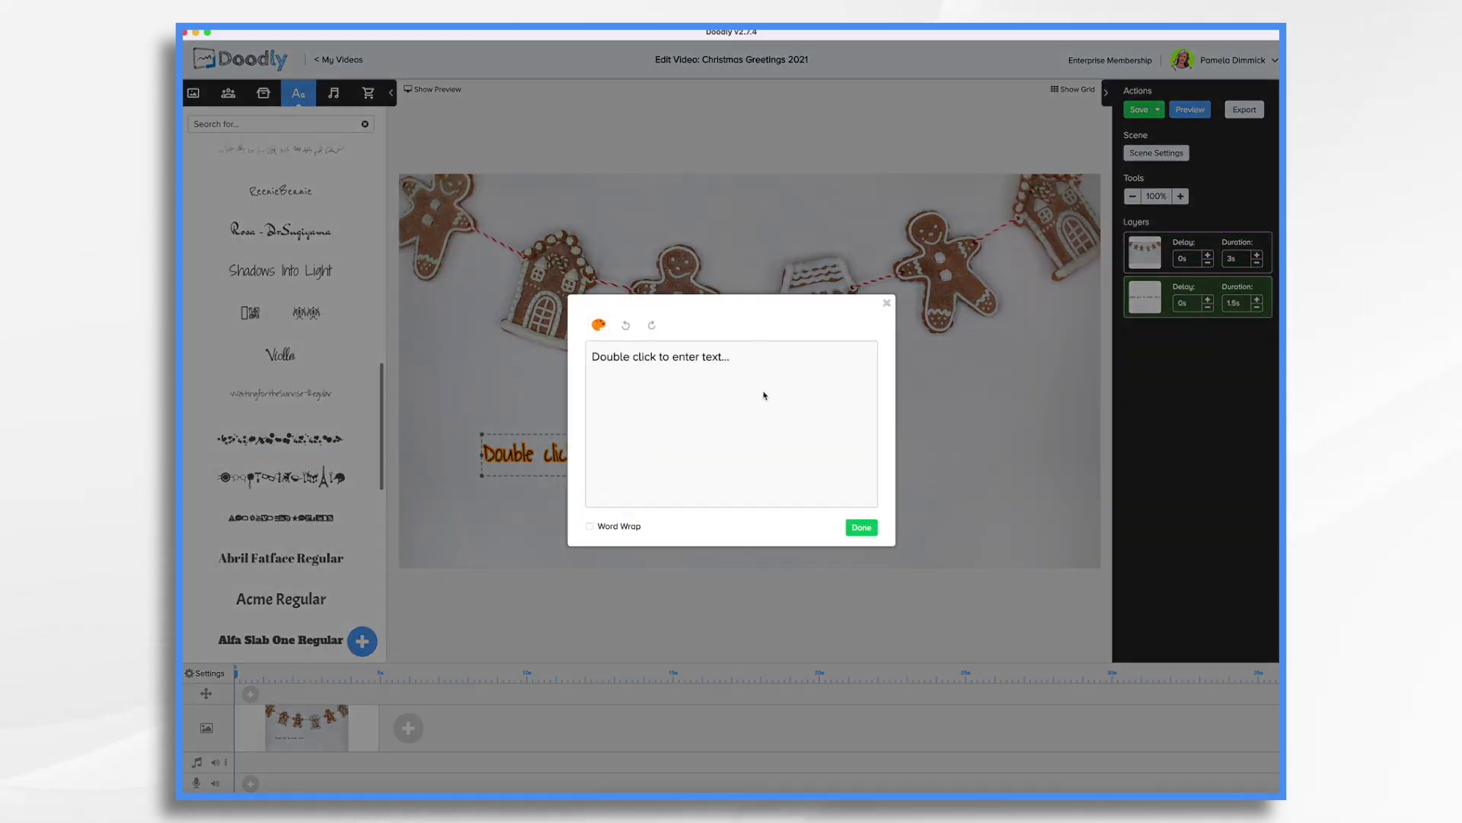
pyautogui.press('super+a')
pyautogui.write('Merry Chris')
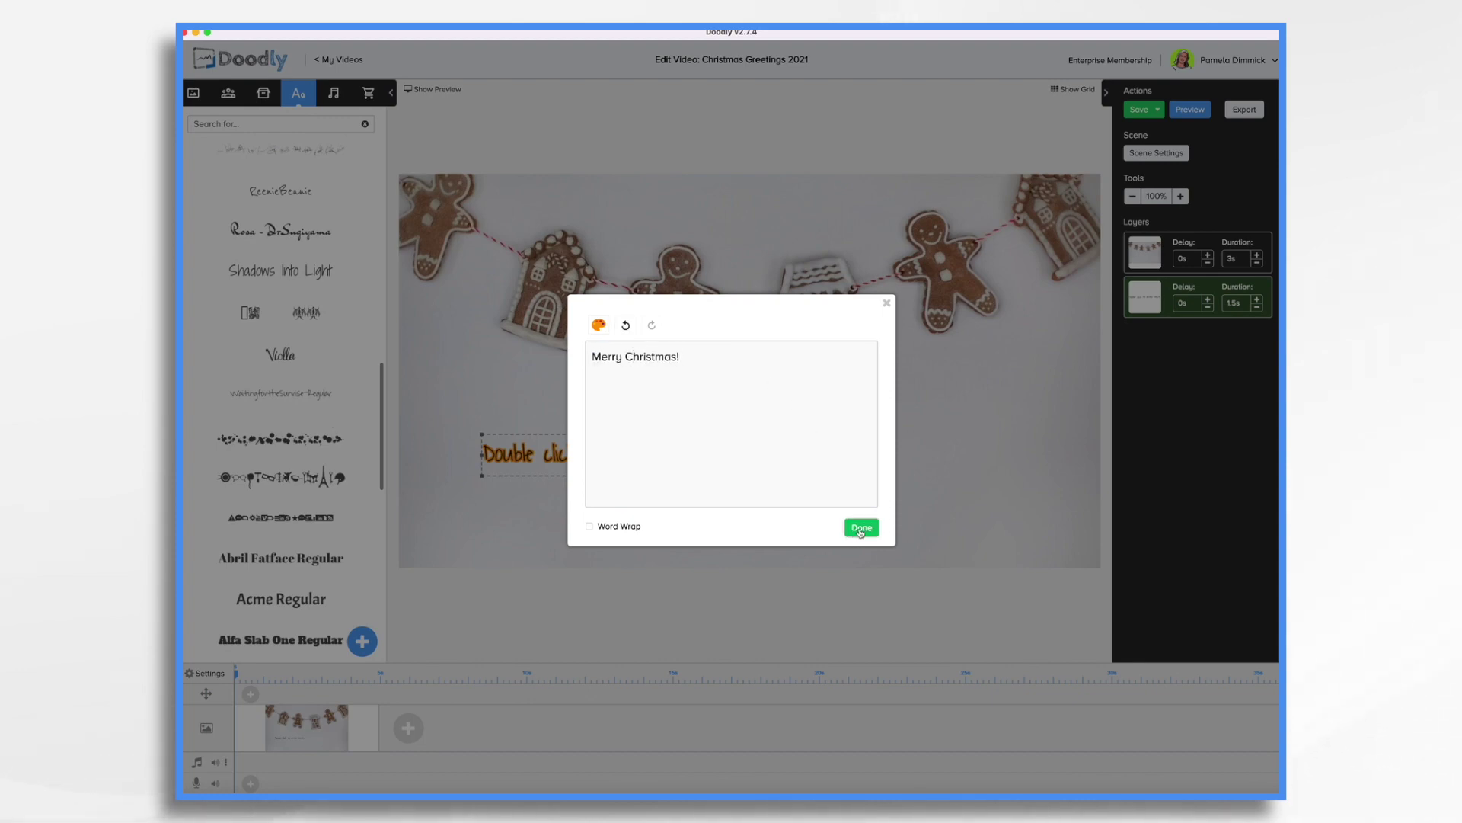
pyautogui.click(860, 528)
# Add the holiday season and Happy New Year wishes text, then move the title to the top
pyautogui.moveTo(282, 394); pyautogui.dragTo(657, 480)
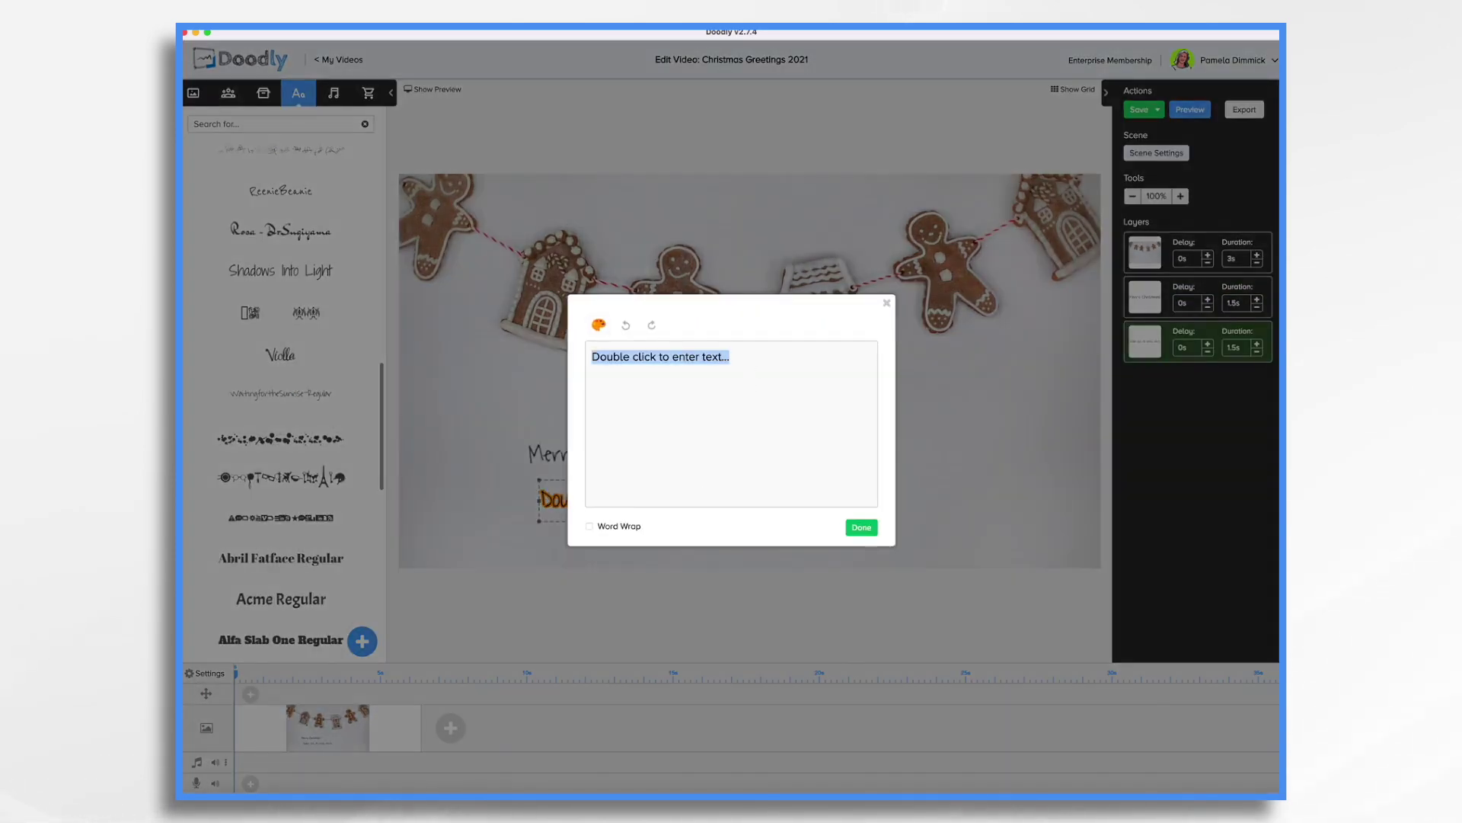
pyautogui.write('y season and a Happy New Year')
pyautogui.write(' from the whole family!')
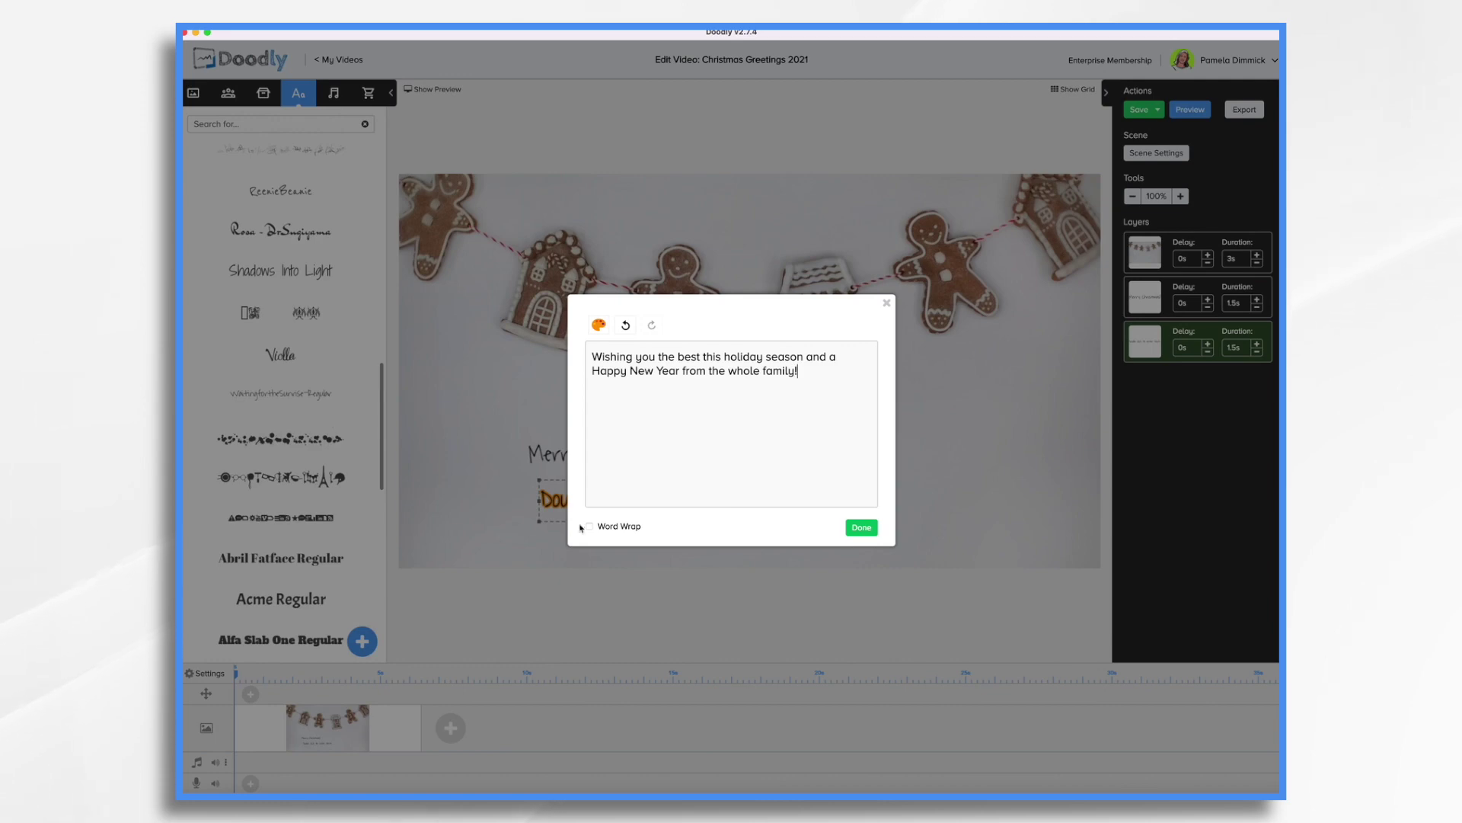
pyautogui.click(861, 528)
pyautogui.moveTo(738, 503); pyautogui.dragTo(999, 501)
pyautogui.moveTo(561, 454); pyautogui.dragTo(683, 214)
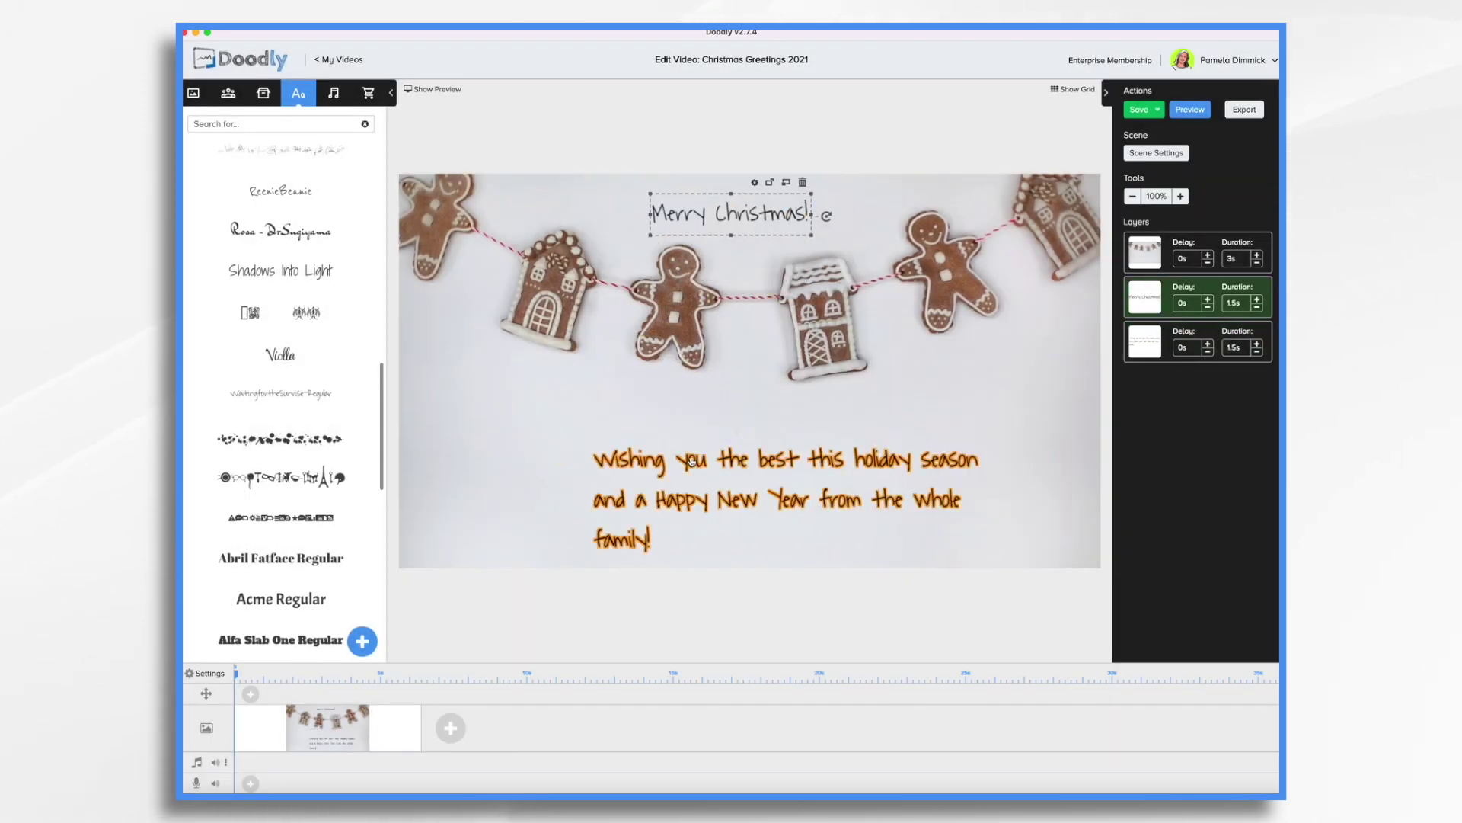
# Center-align the wishes message and widen it onto two lines below the garland
pyautogui.moveTo(613, 461); pyautogui.dragTo(572, 429)
pyautogui.click(573, 396)
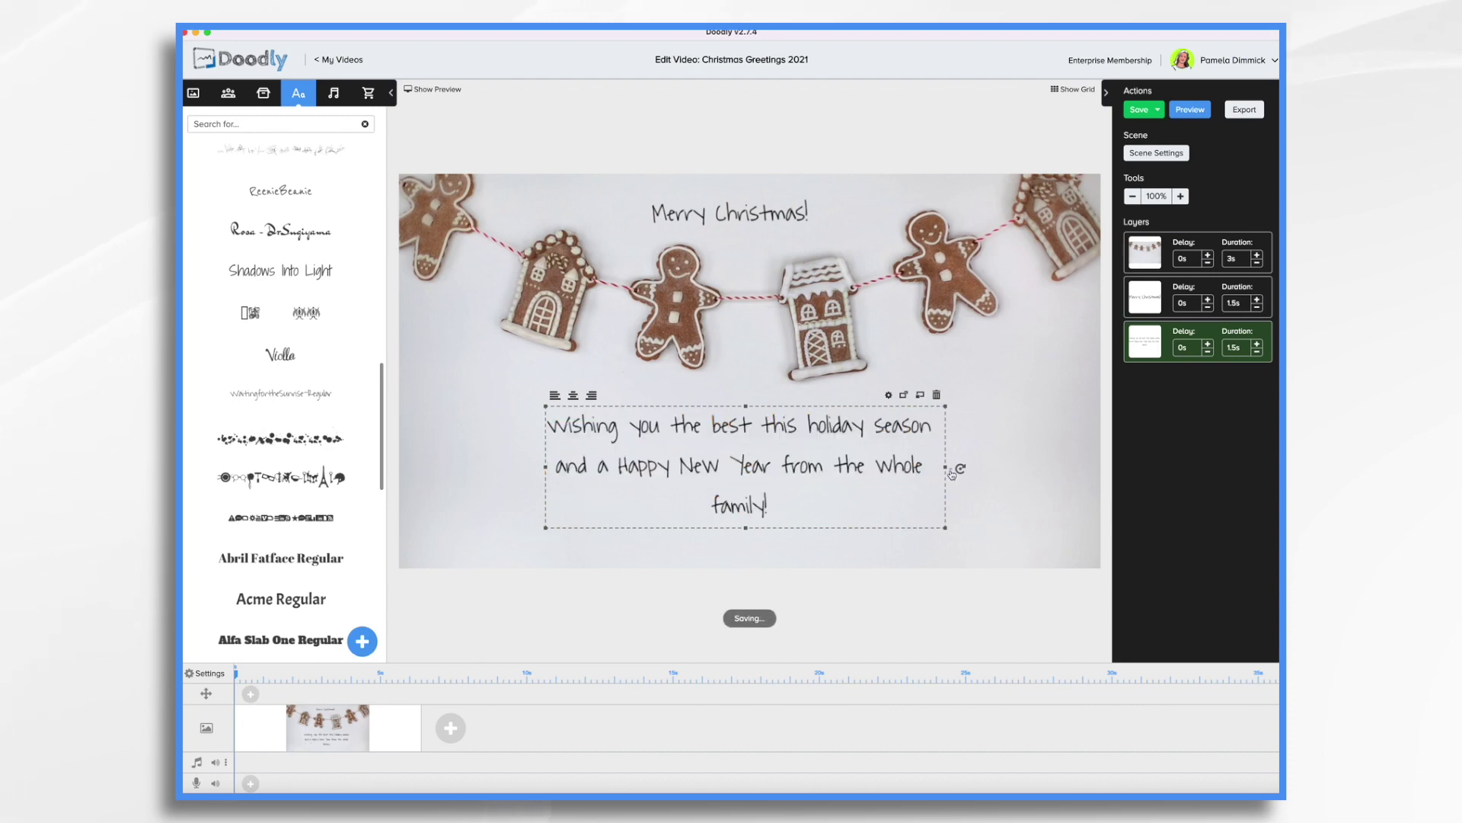
pyautogui.moveTo(945, 467); pyautogui.dragTo(1087, 467)
pyautogui.moveTo(781, 438); pyautogui.dragTo(745, 432)
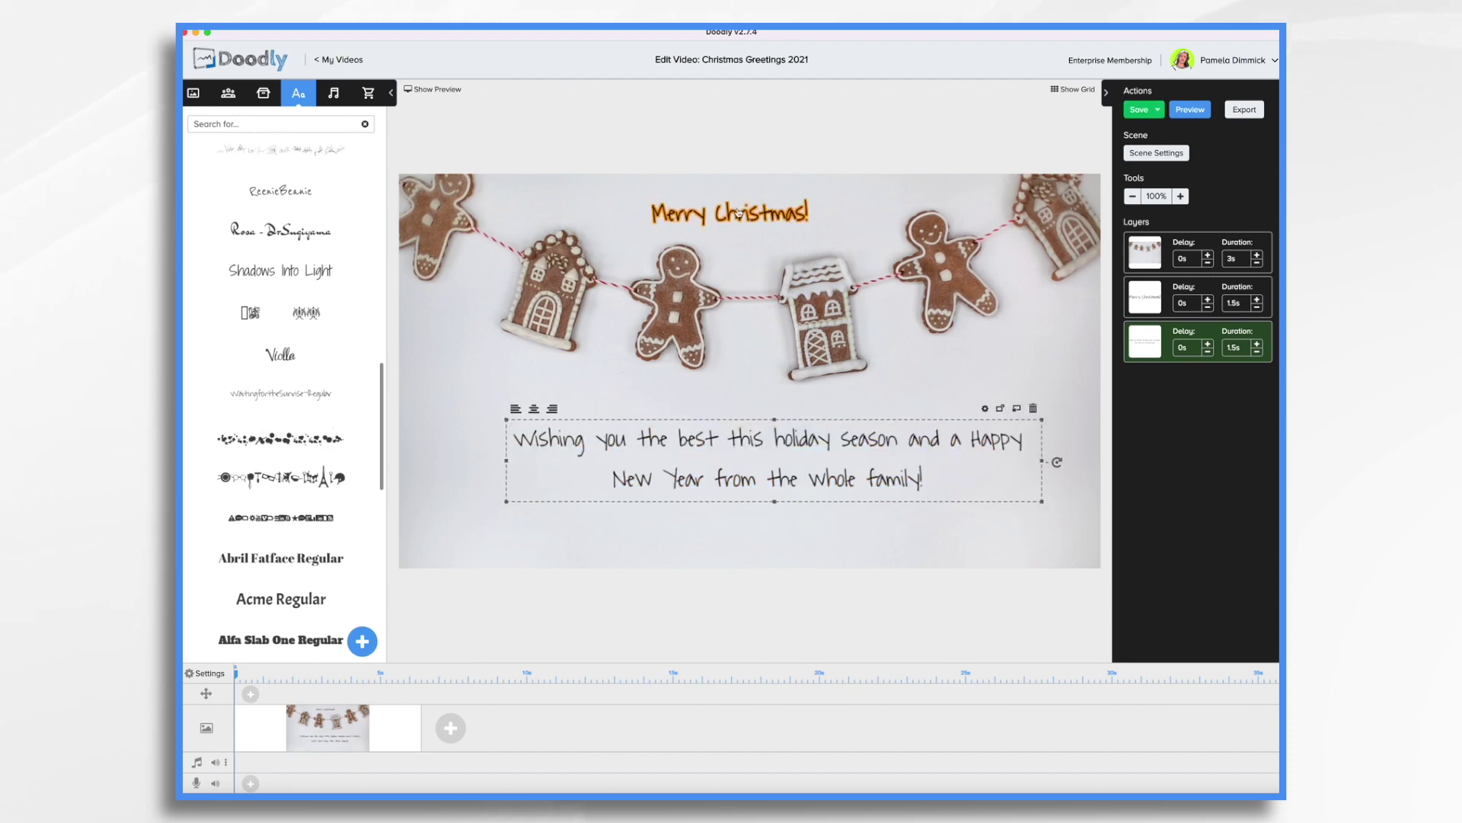
# Enlarge the Merry Christmas! title and bring up its Asset Settings
pyautogui.click(731, 214)
pyautogui.moveTo(810, 227); pyautogui.dragTo(780, 216)
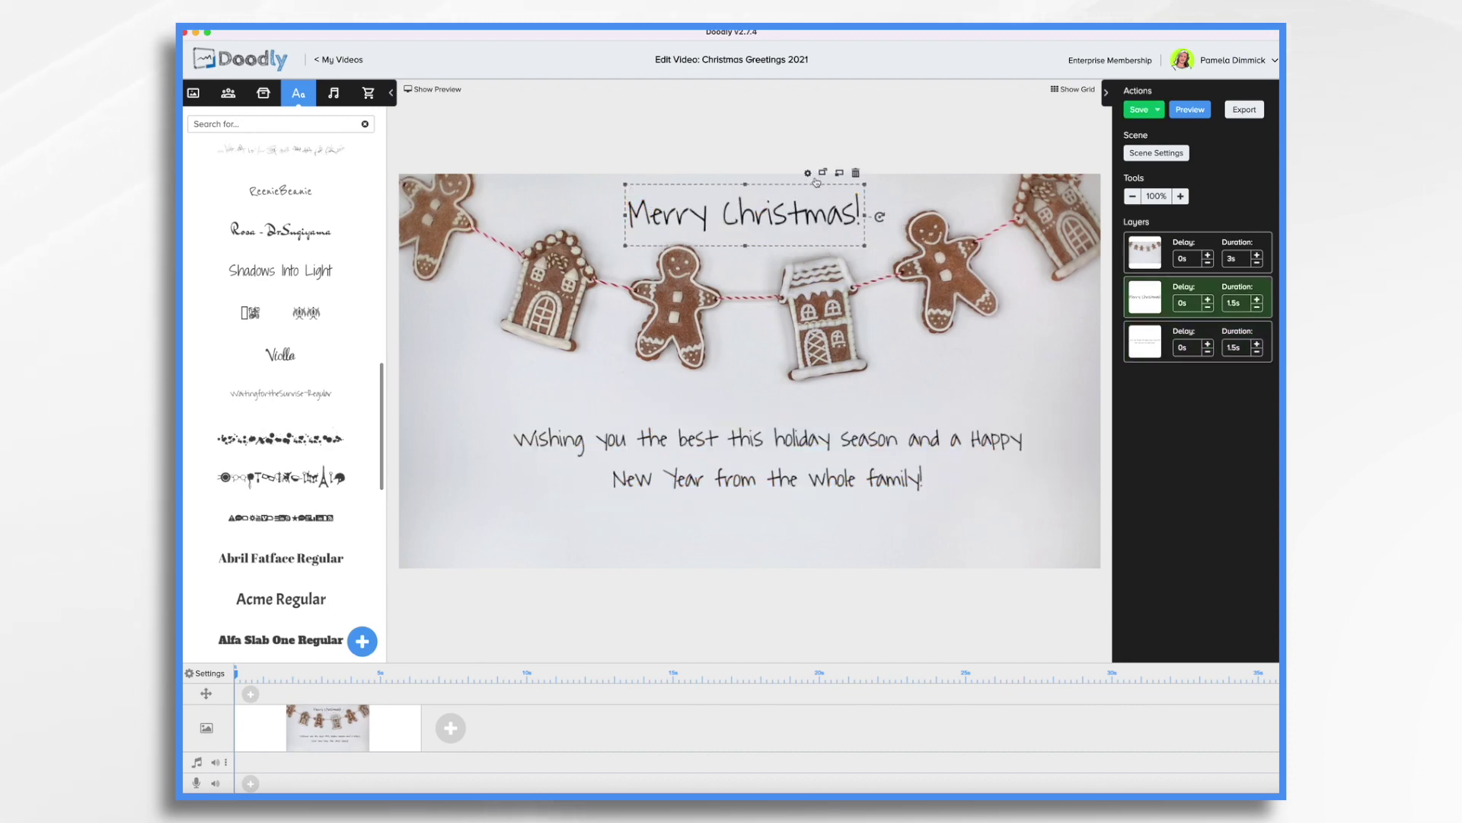
pyautogui.click(808, 174)
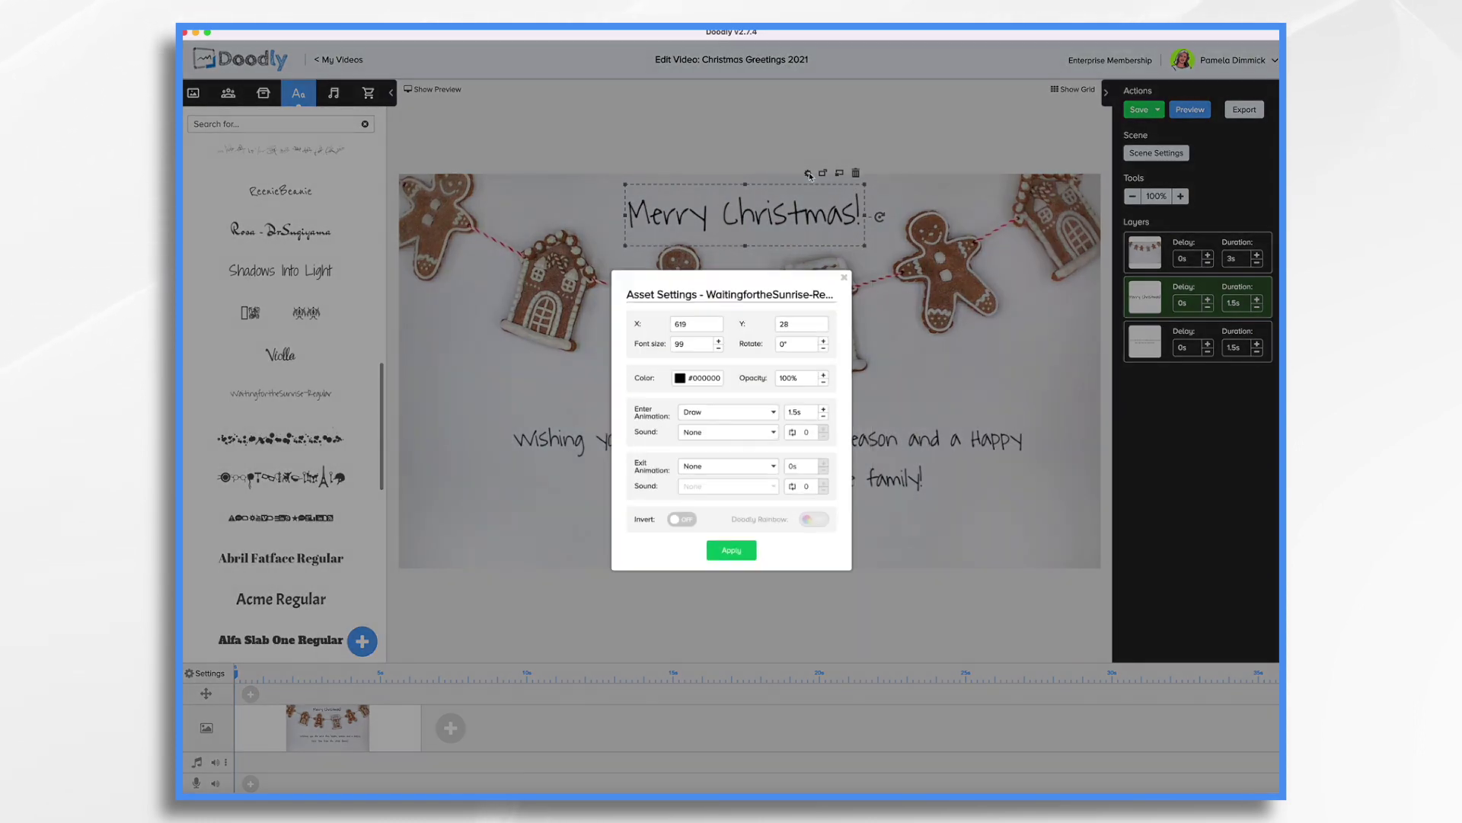
# Color the Merry Christmas! title red (#D0021B)
pyautogui.click(671, 372)
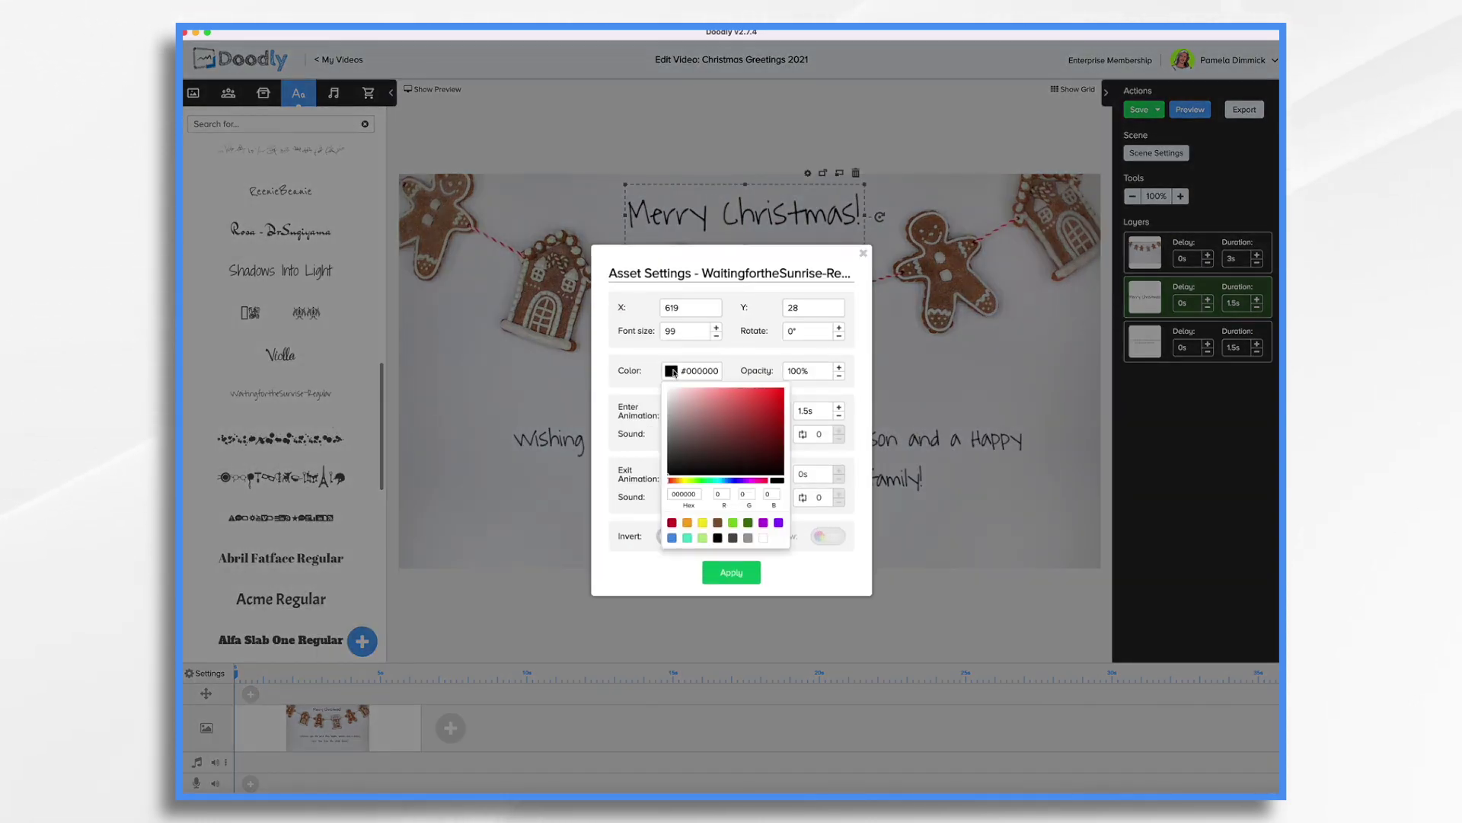
pyautogui.click(671, 523)
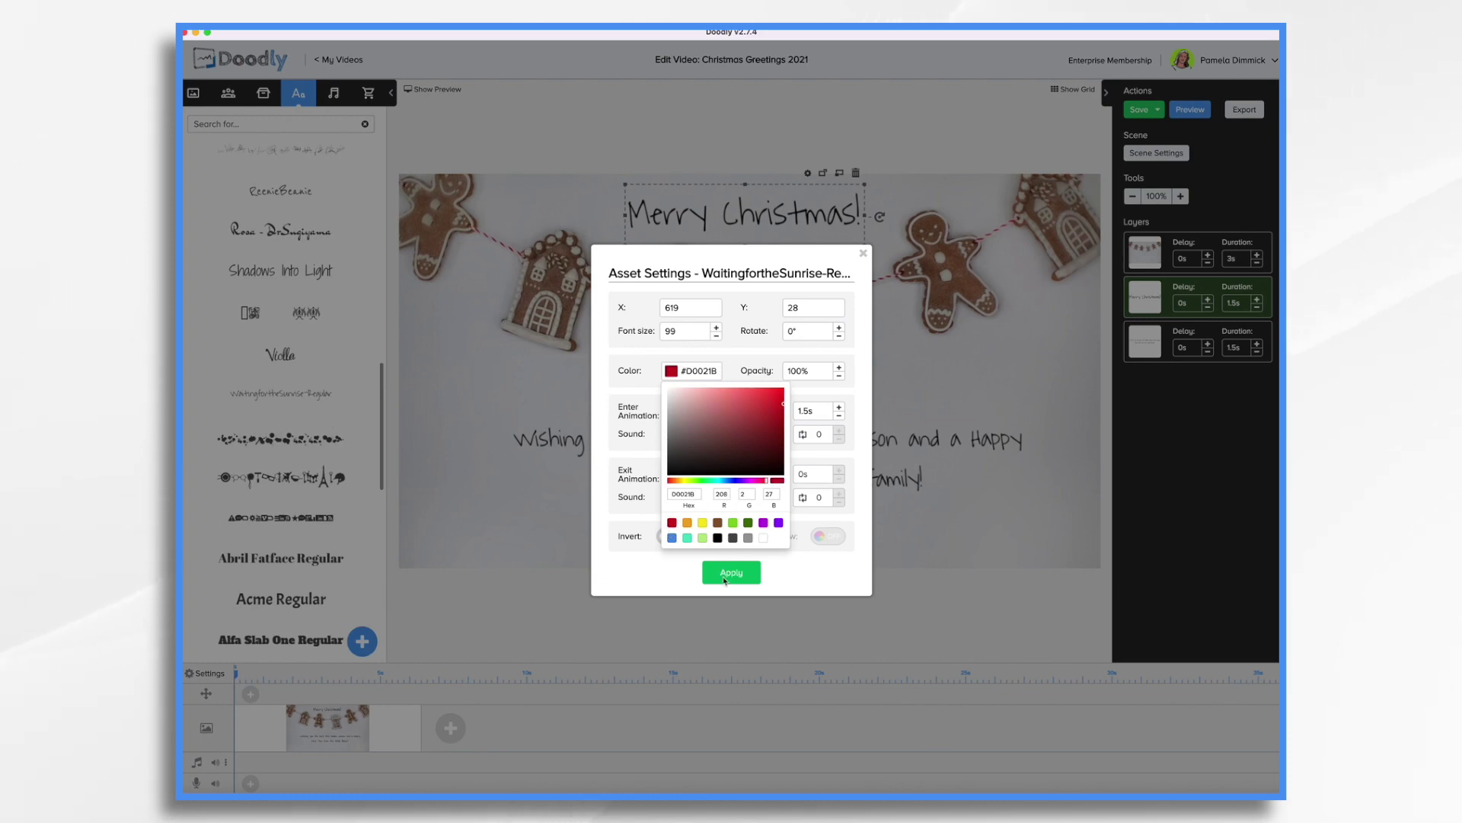
pyautogui.click(724, 580)
pyautogui.click(724, 573)
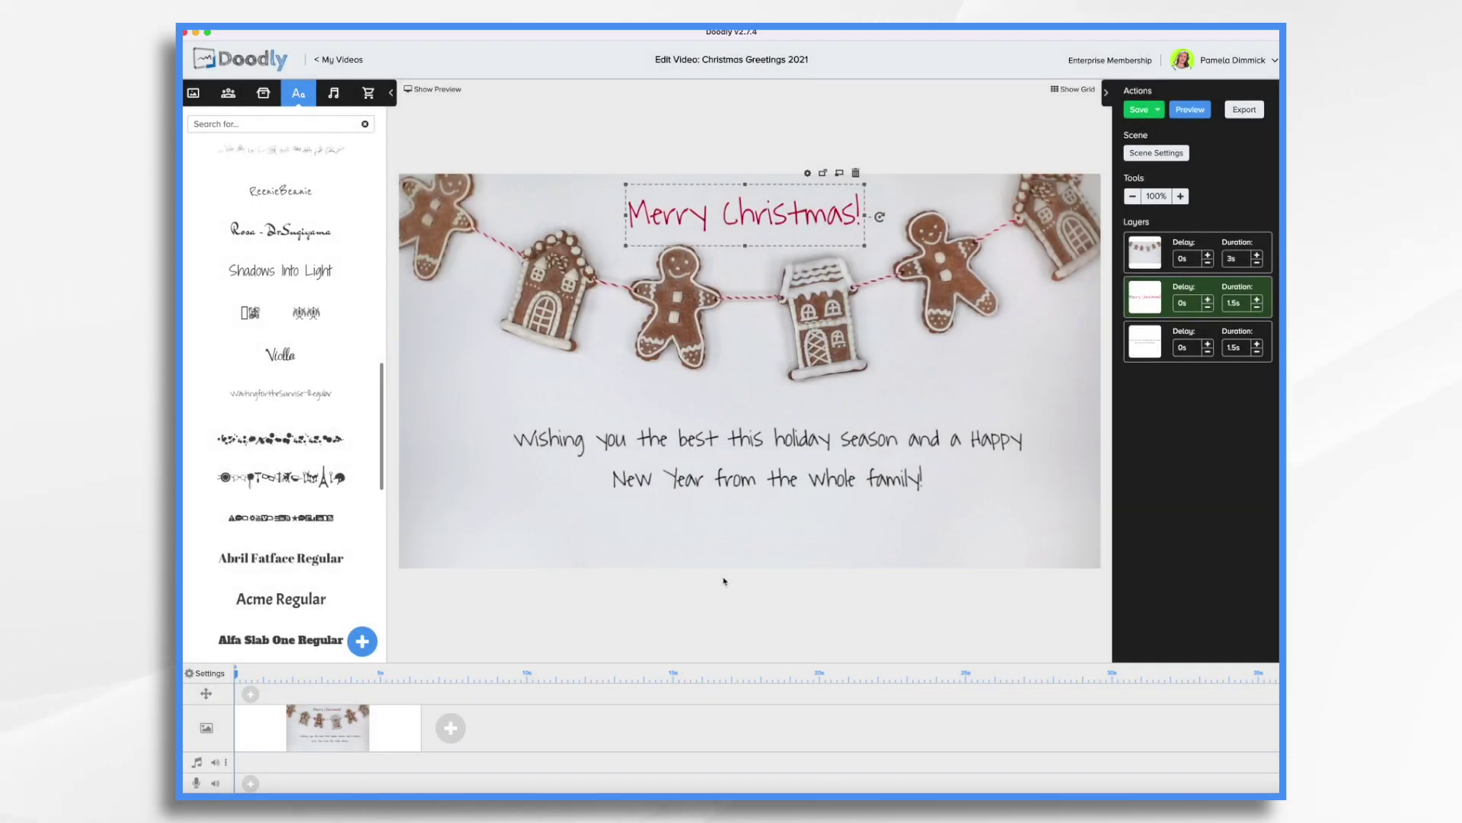
# Make the wishes message red as well, slightly enlarged and nudged up-left
pyautogui.click(697, 451)
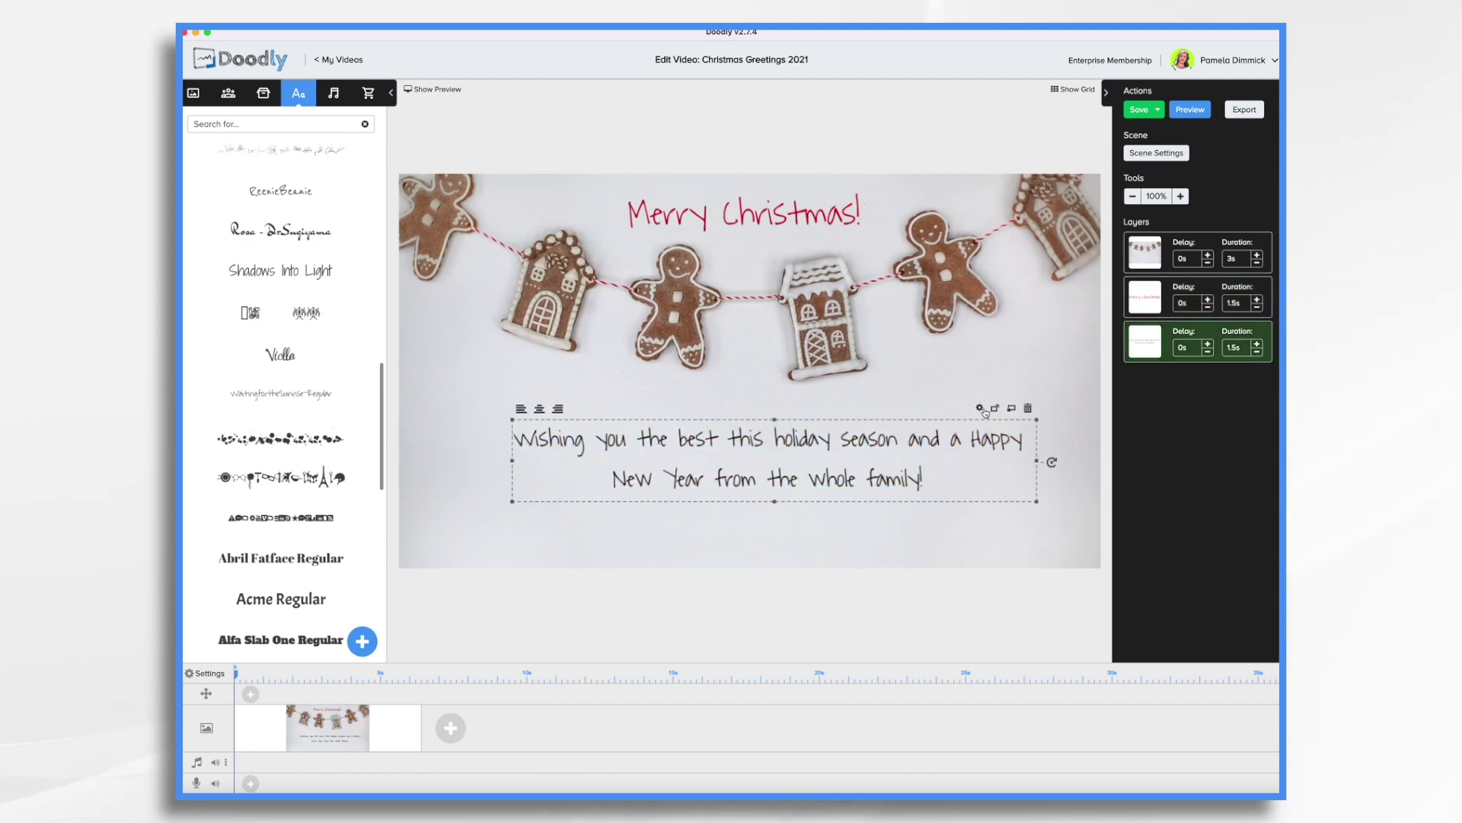
pyautogui.click(980, 409)
pyautogui.click(671, 371)
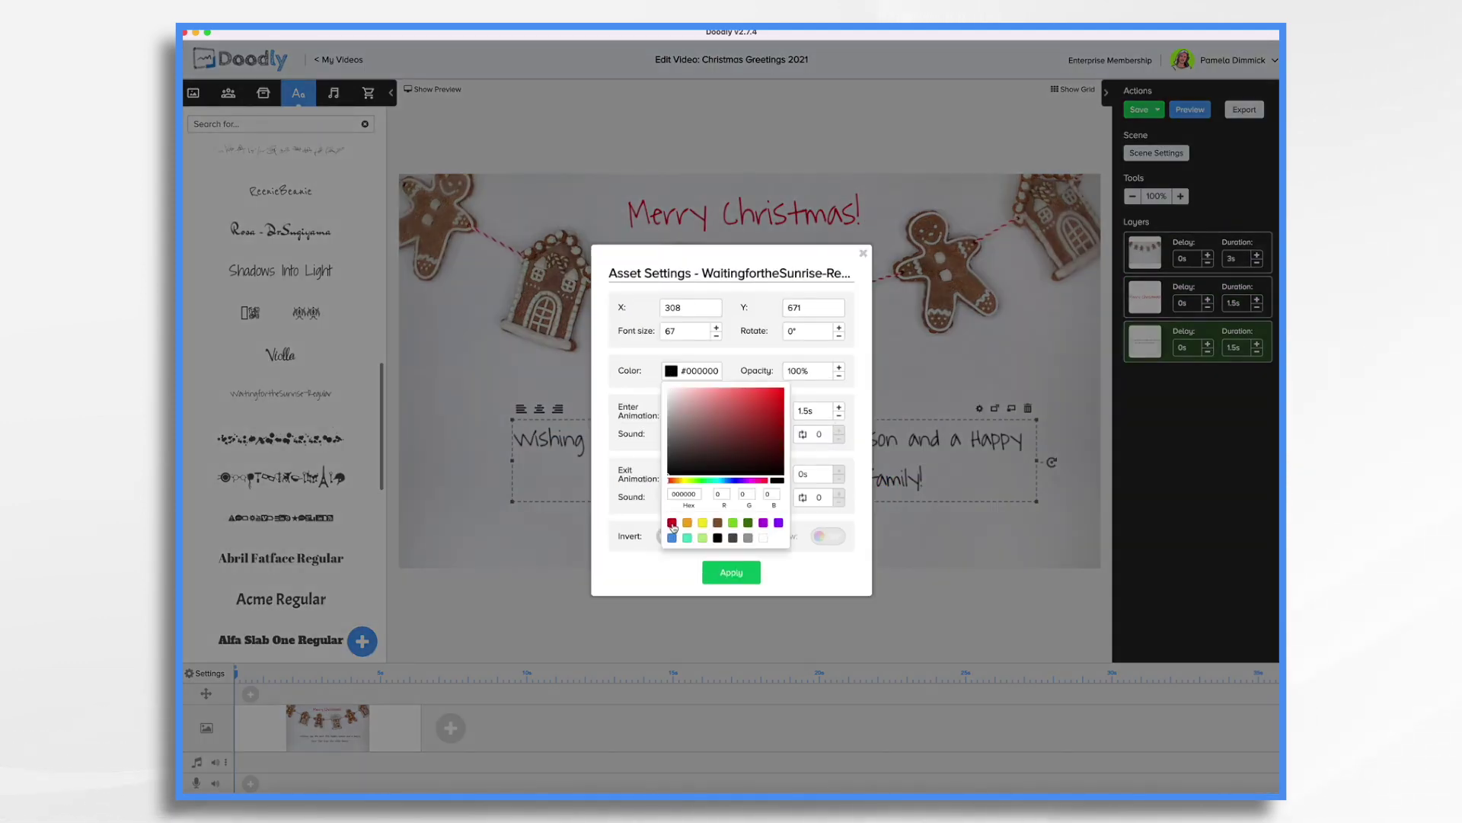
pyautogui.click(752, 574)
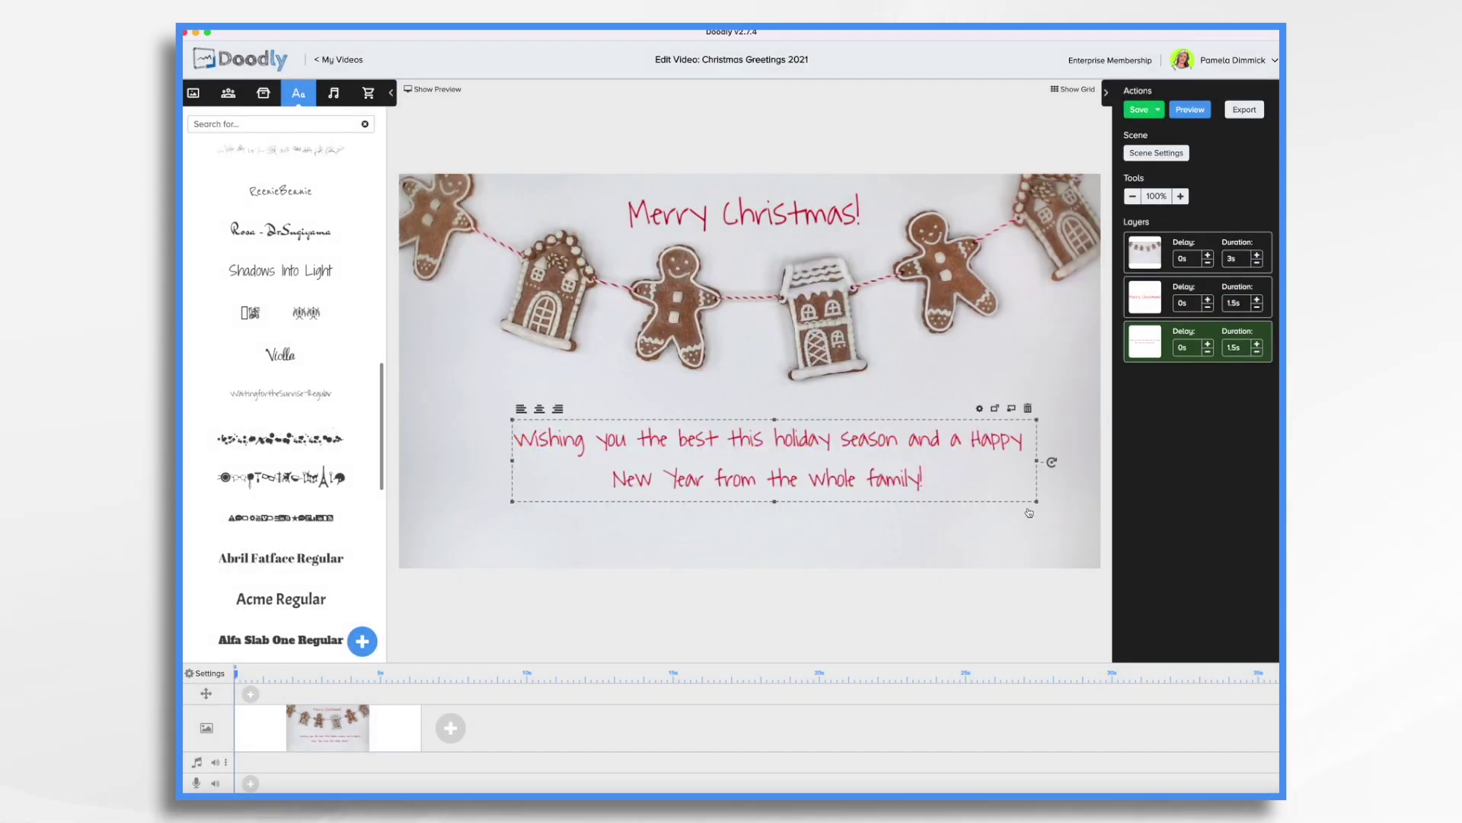
pyautogui.moveTo(1036, 503); pyautogui.dragTo(1077, 501)
pyautogui.moveTo(800, 443); pyautogui.dragTo(763, 427)
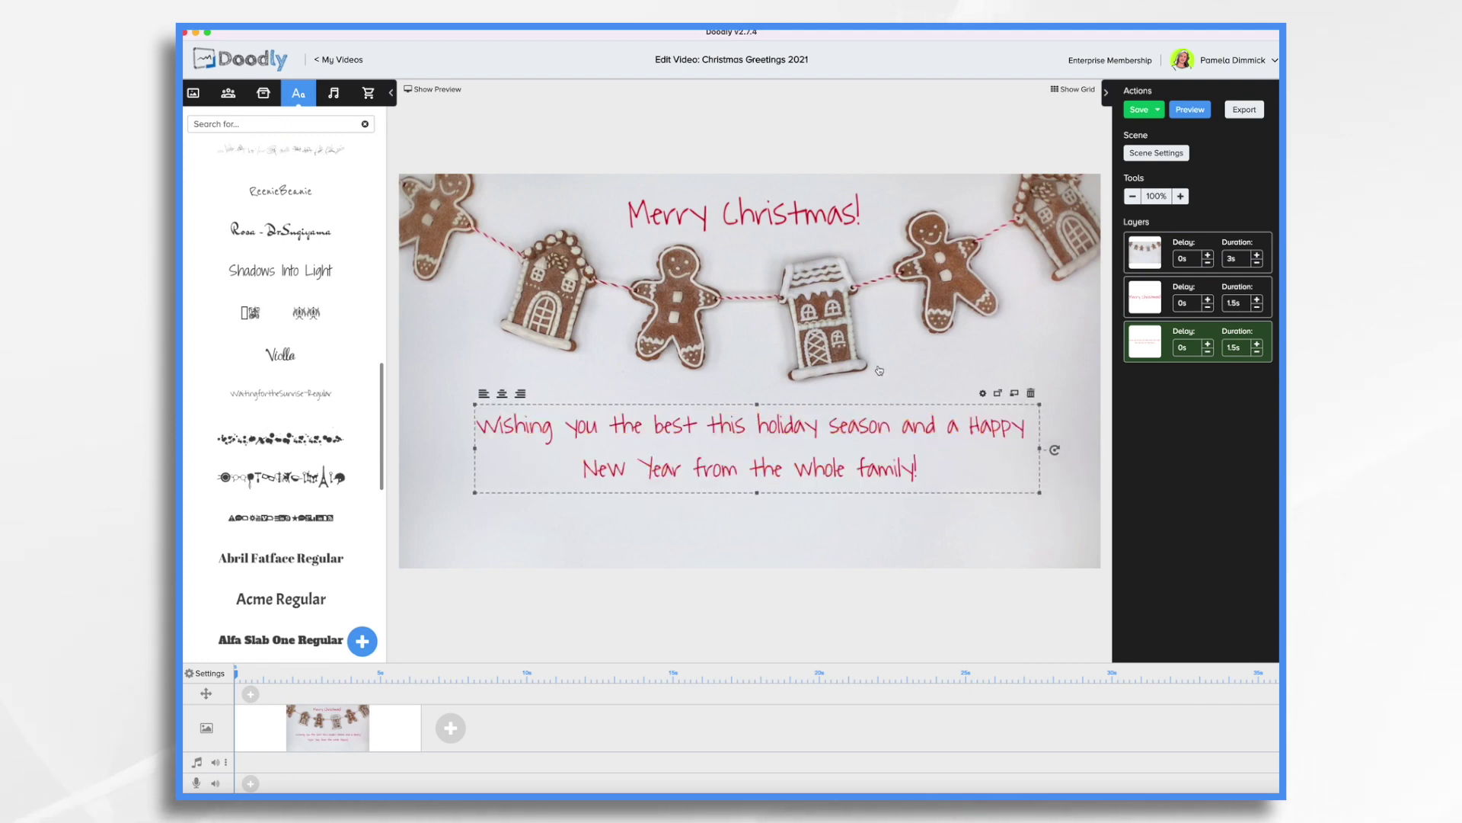
# Set the Gingerbread cookies background's Reveal Mode to Fade and save back to the scene
pyautogui.click(964, 282)
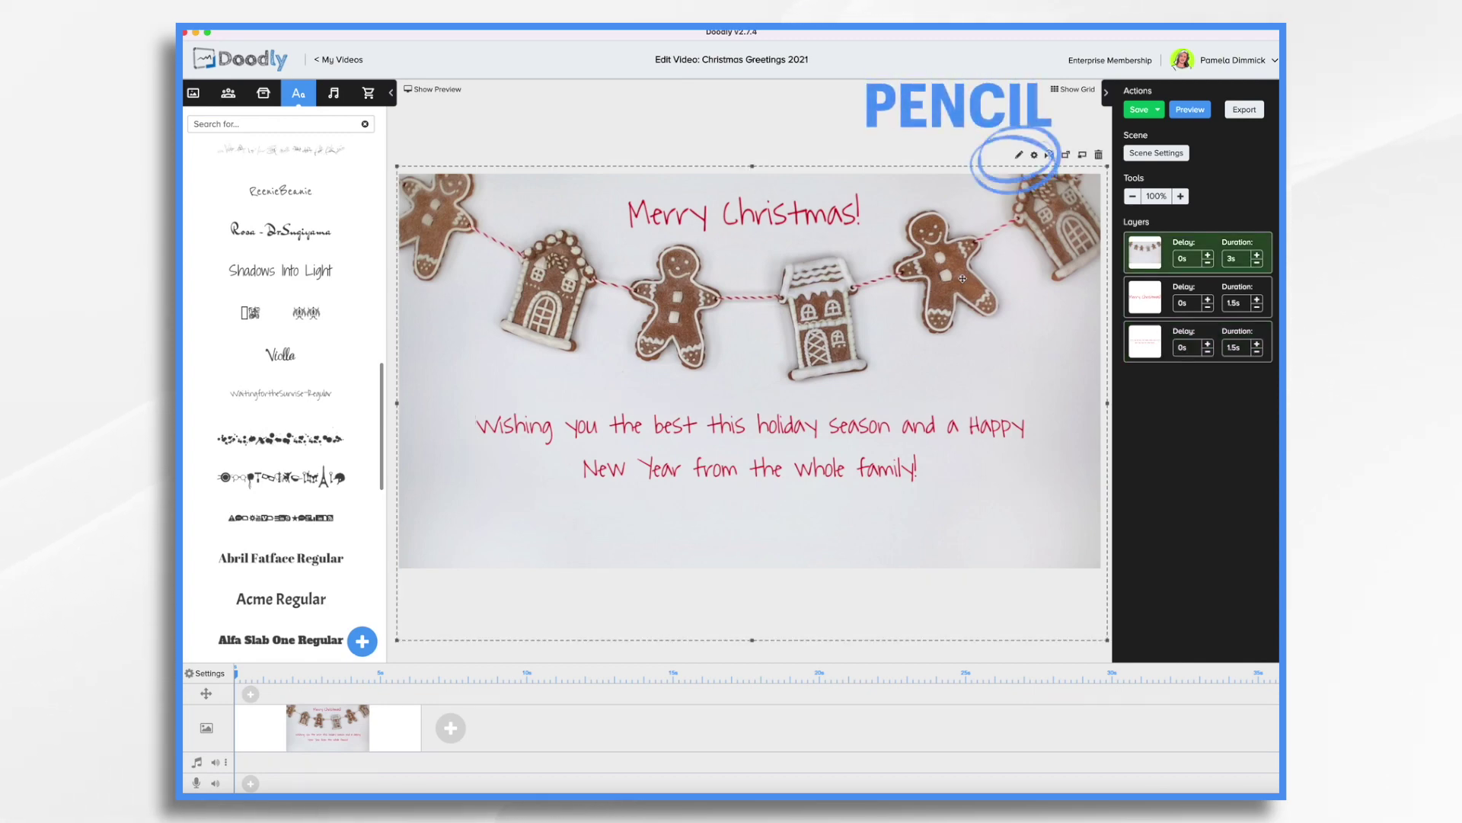
pyautogui.click(1020, 157)
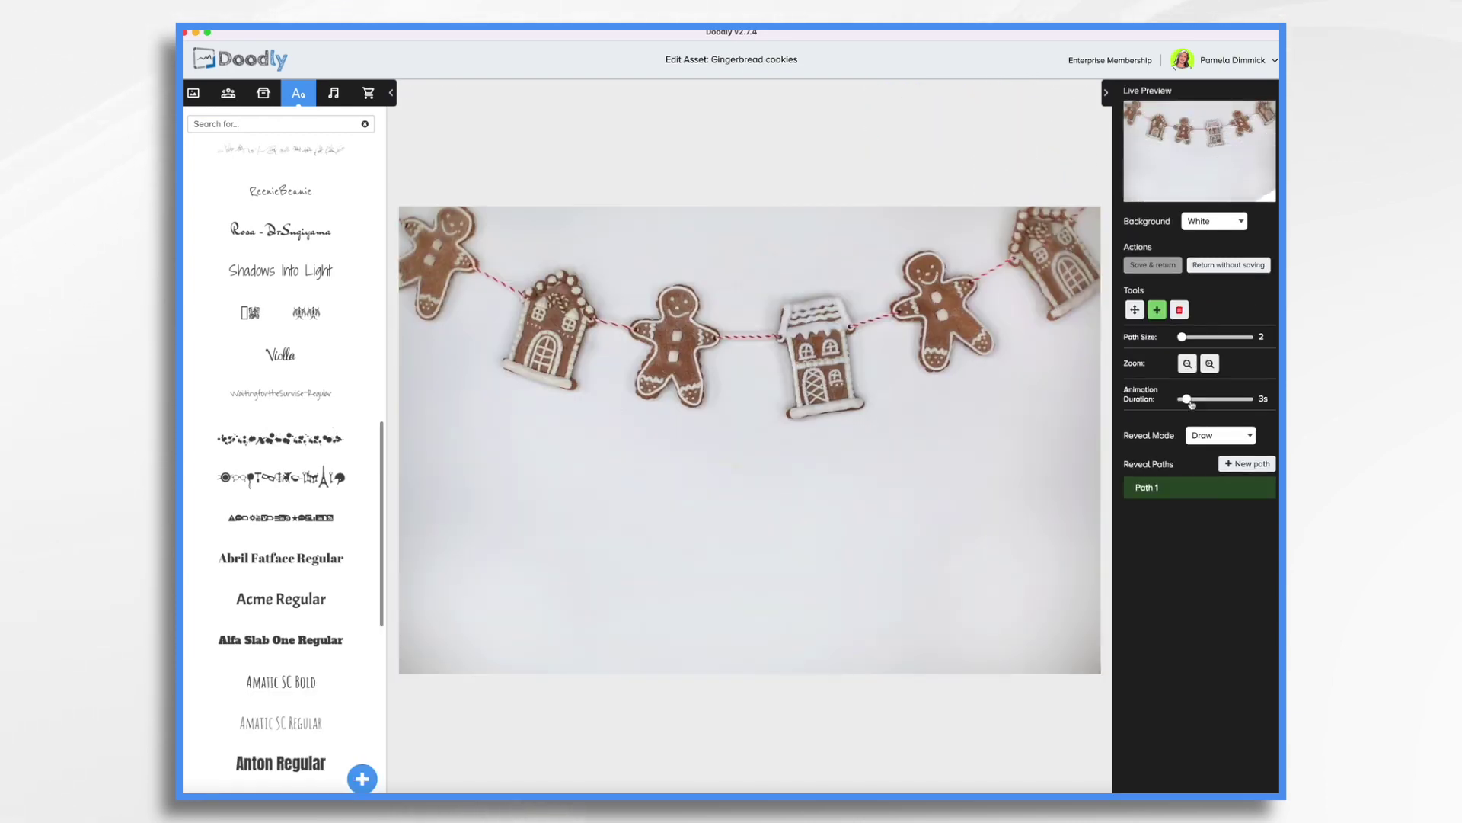
pyautogui.click(1207, 441)
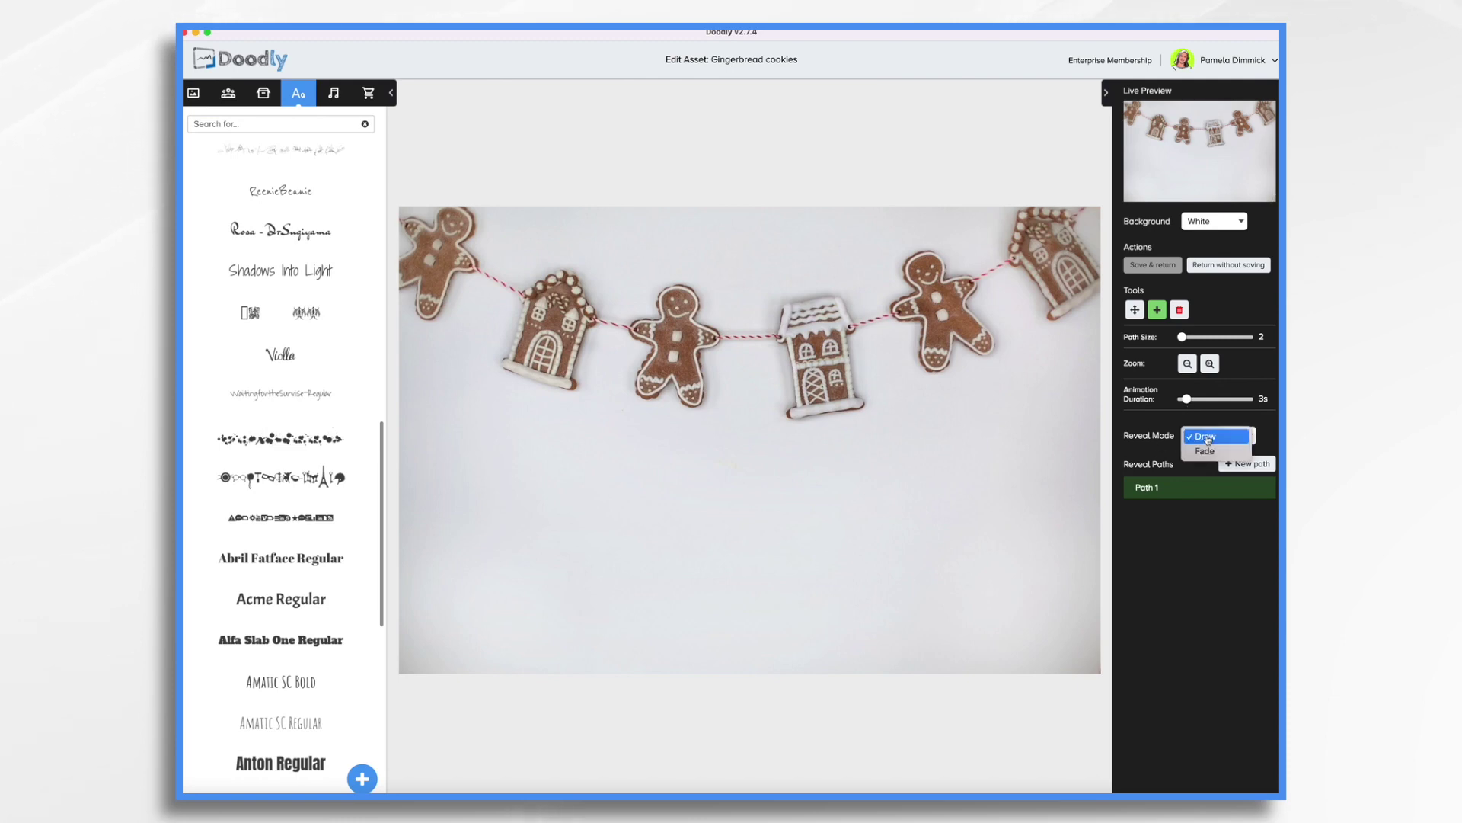
pyautogui.click(1205, 451)
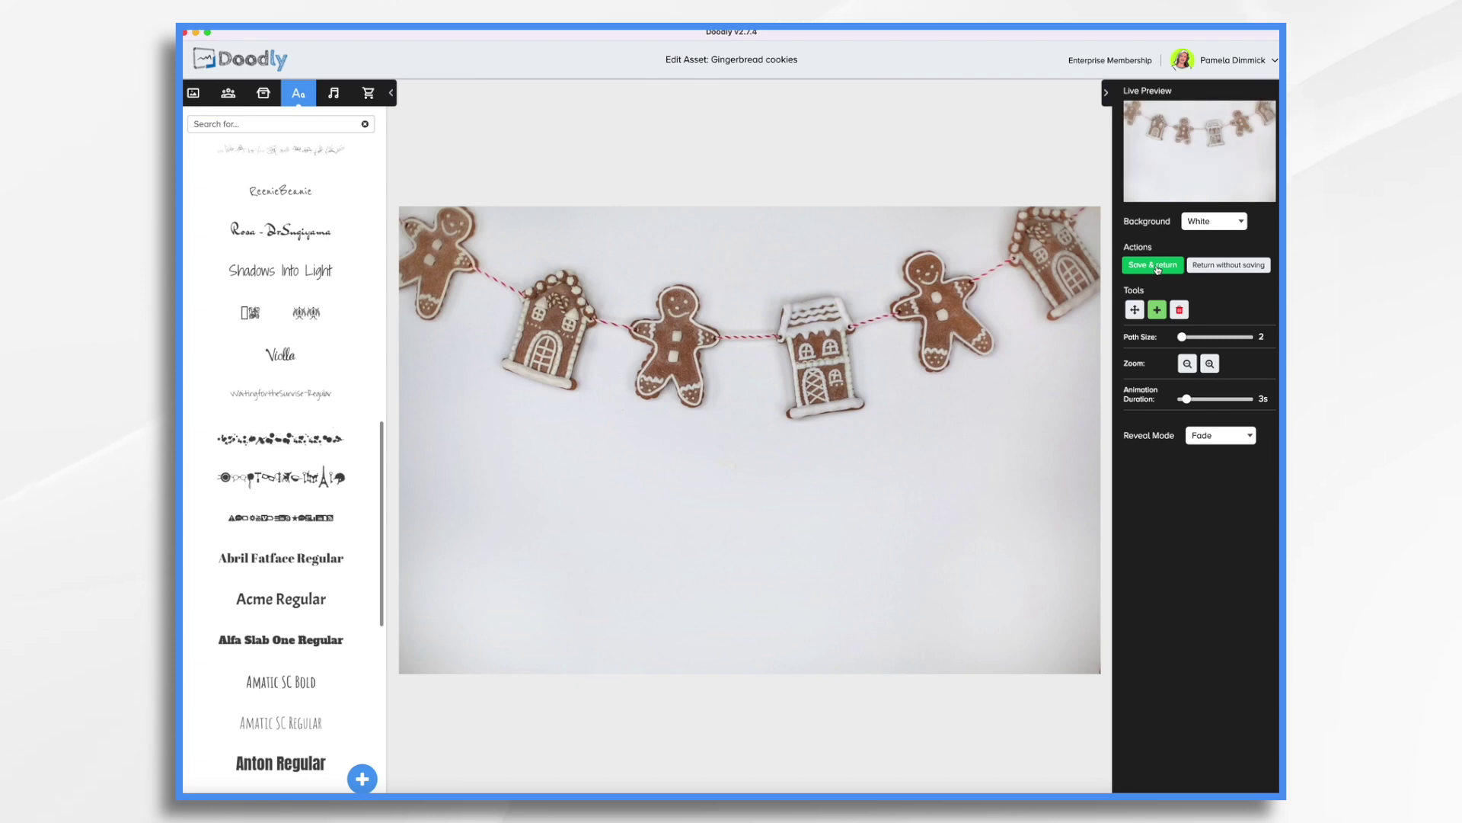
pyautogui.click(1156, 266)
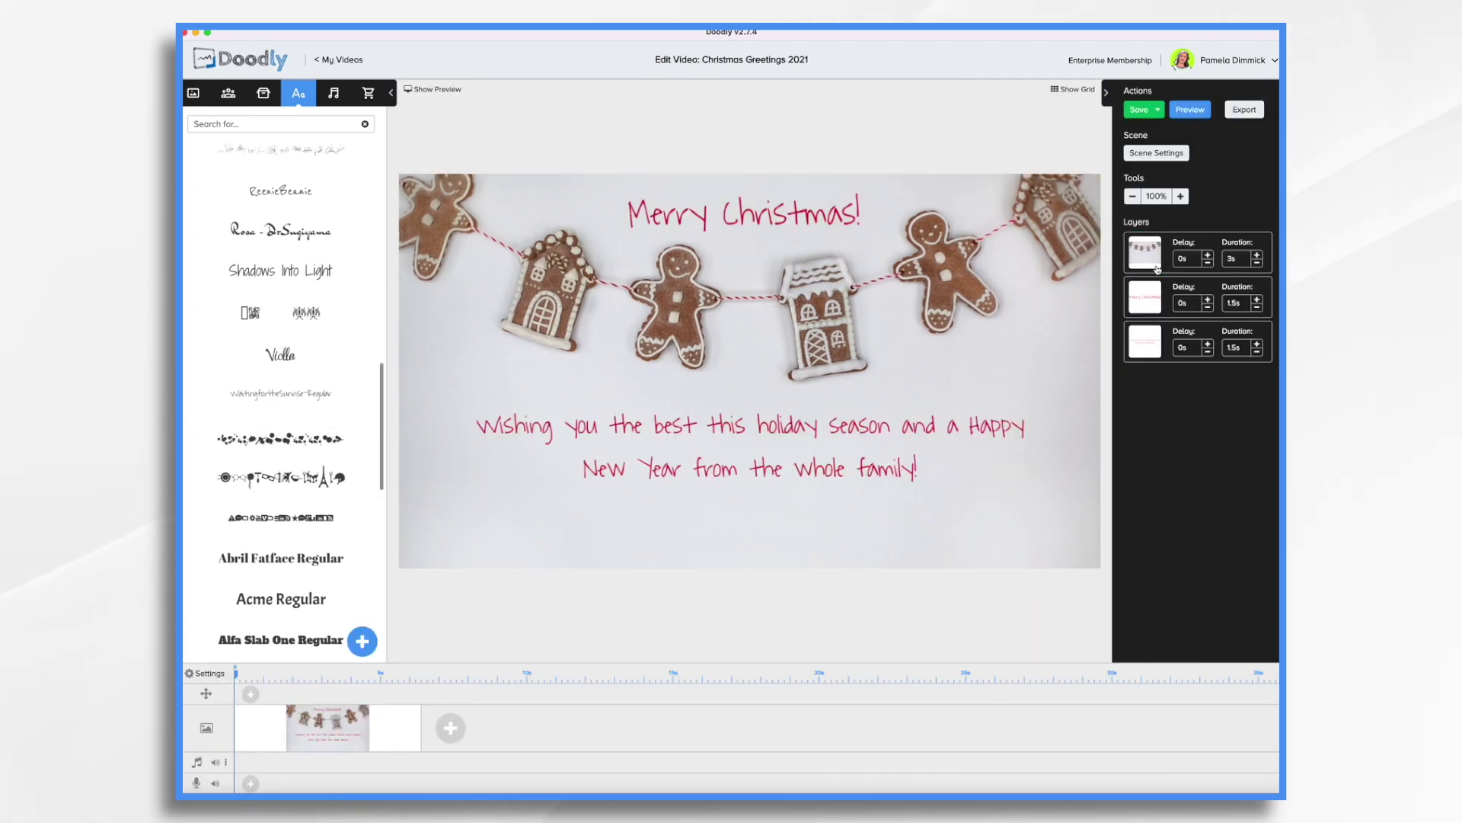
# Shorten the background to 2 s and switch the video's hand to the red-sleeved cartoon hand
pyautogui.click(1257, 263)
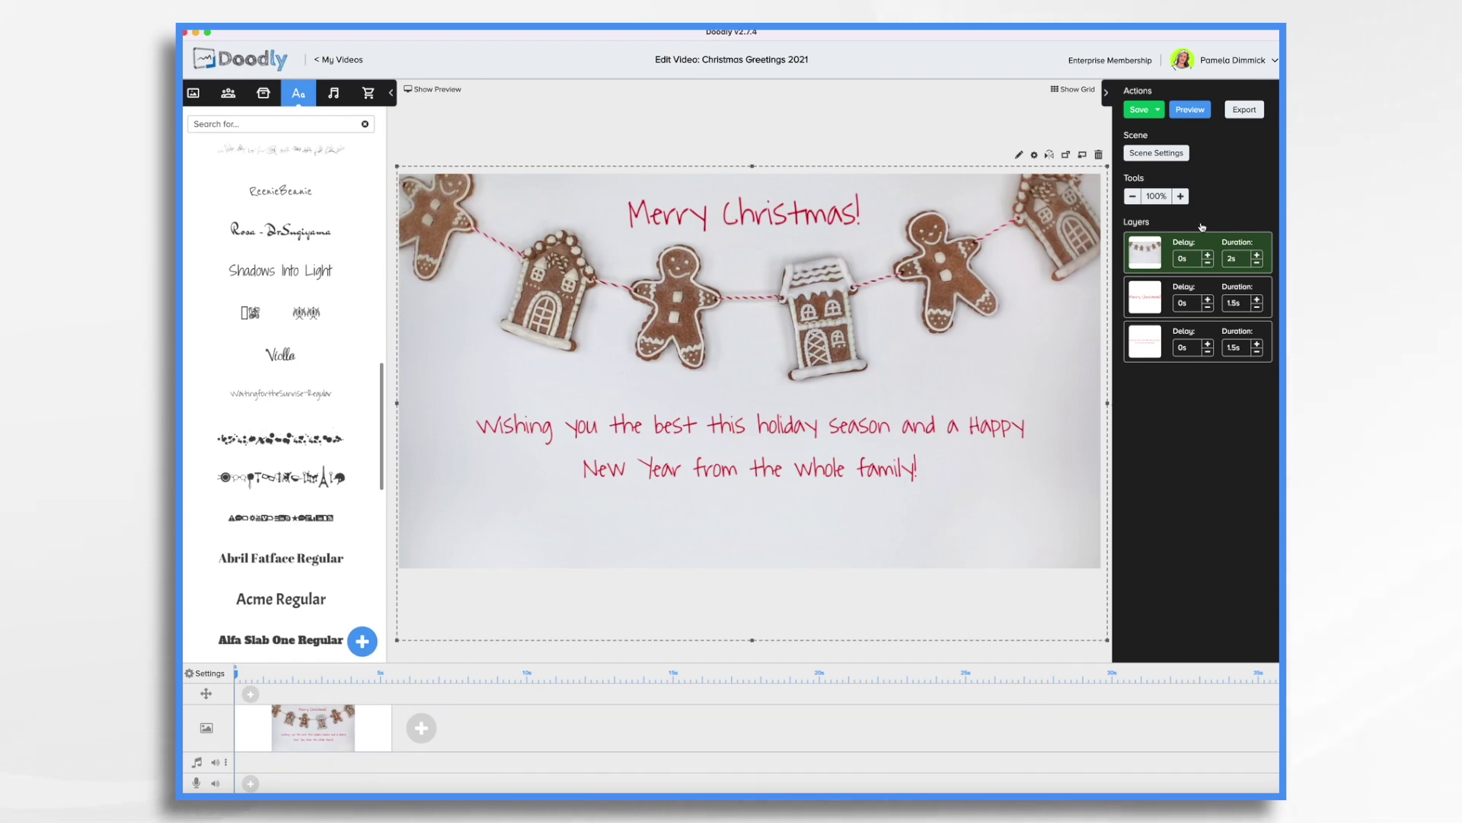
pyautogui.click(202, 675)
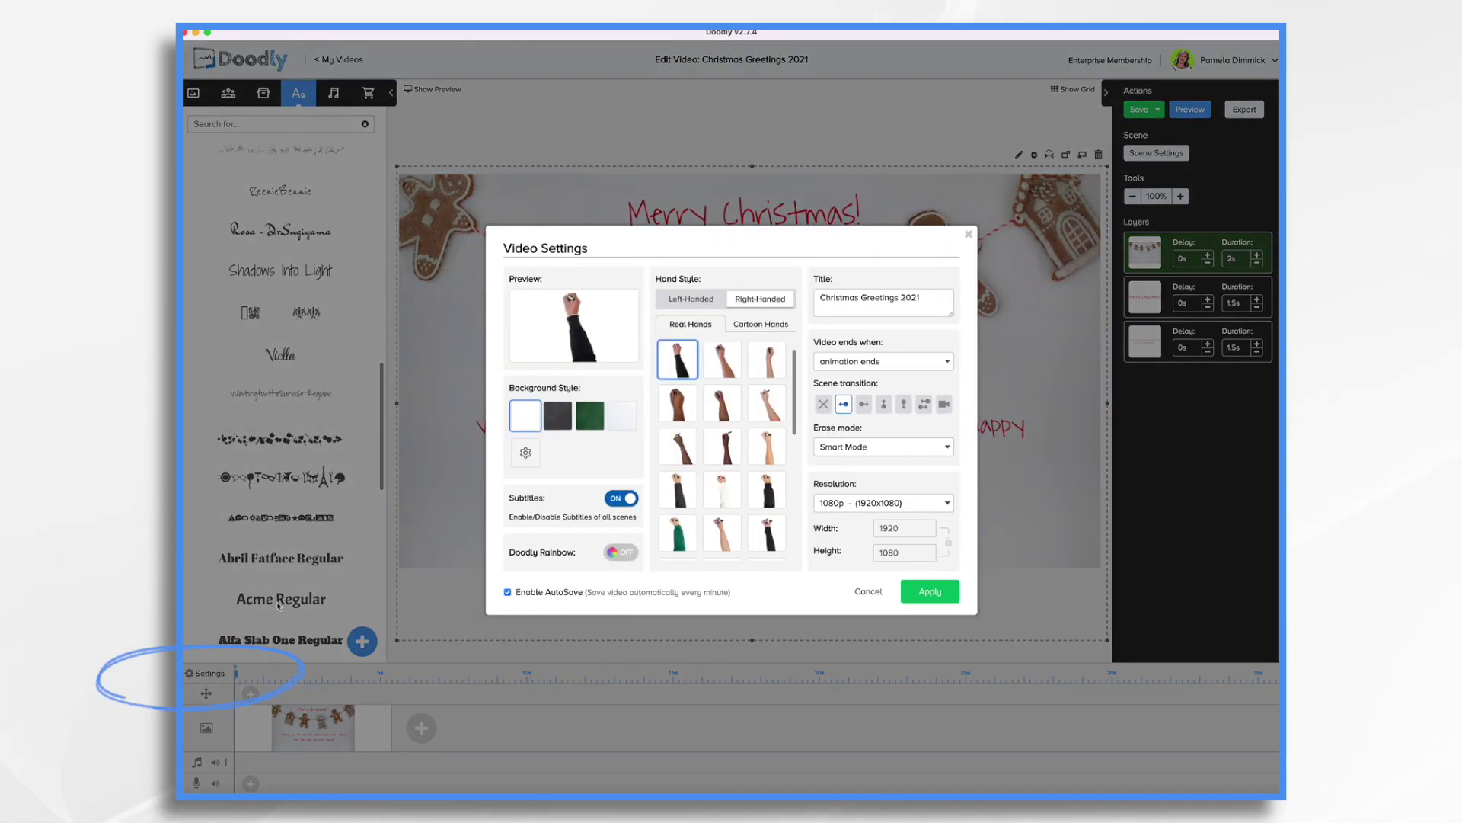
pyautogui.click(764, 327)
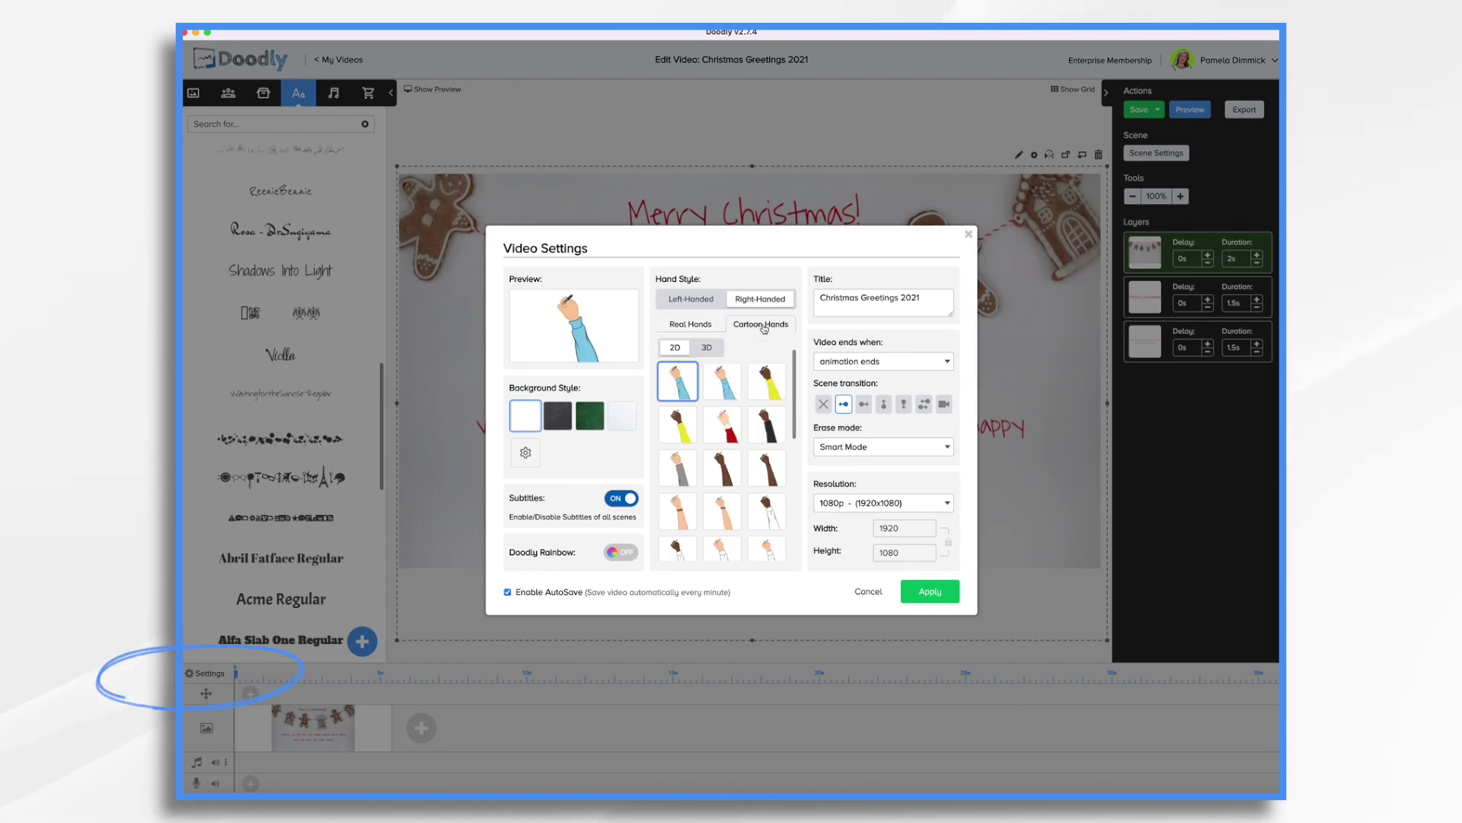
pyautogui.click(732, 431)
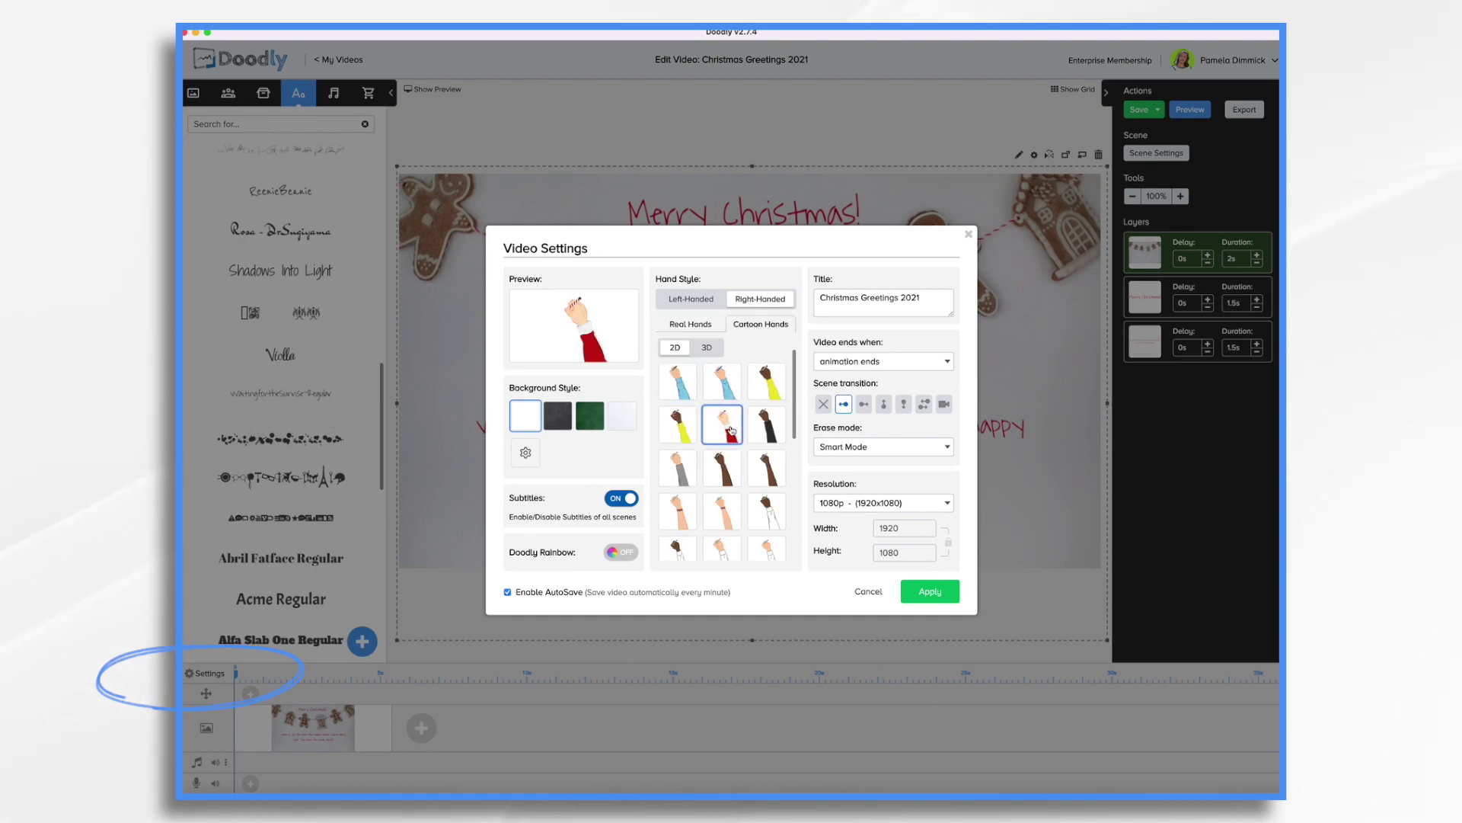
pyautogui.click(931, 592)
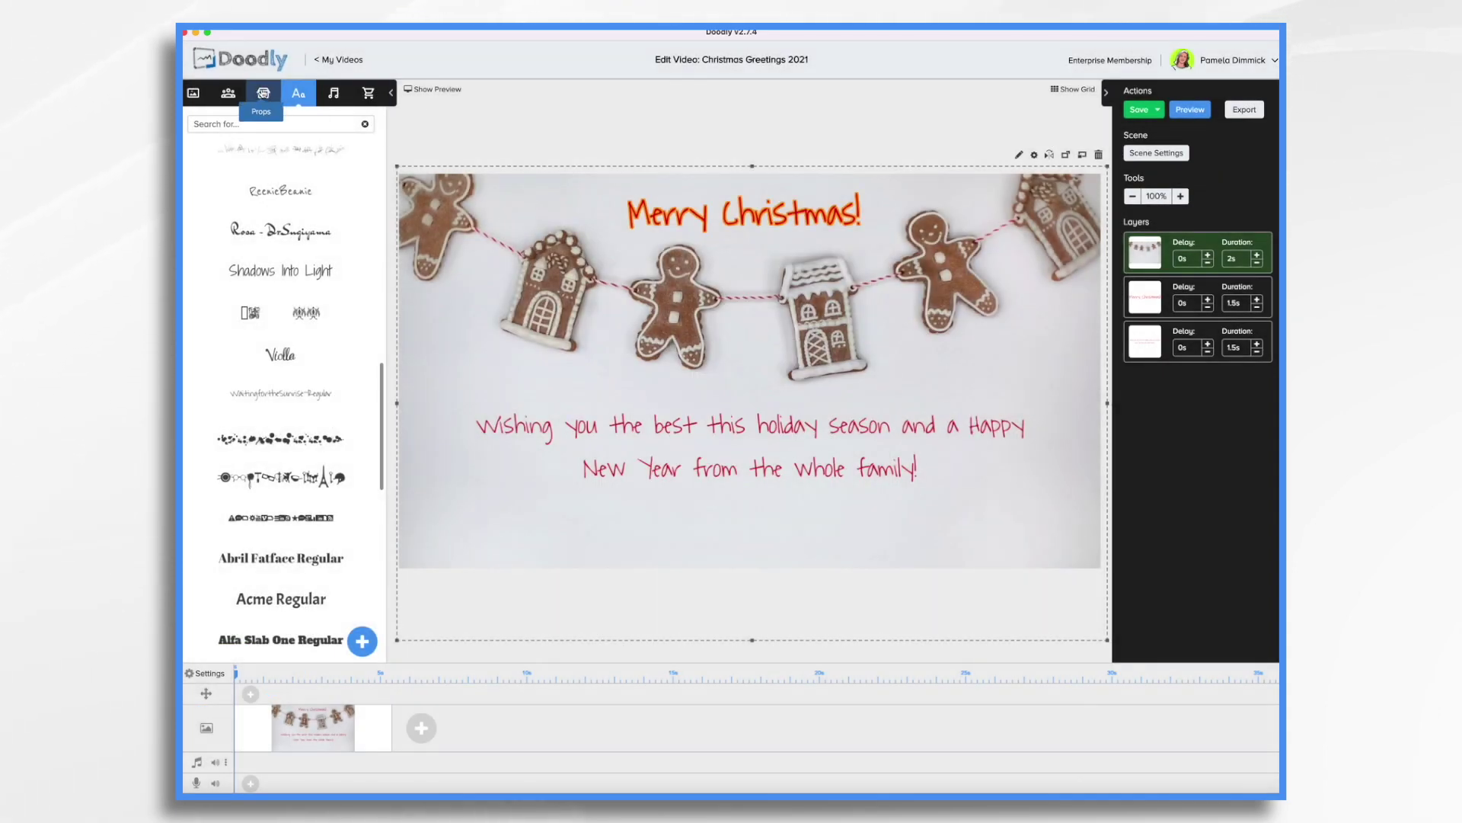
# Add the cookie 1 cocoa-mug prop and shrink it into the lower-left corner
pyautogui.click(263, 92)
pyautogui.press('BackSpace')
pyautogui.press('BackSpace')
pyautogui.press('BackSpace')
pyautogui.press('BackSpace')
pyautogui.press('BackSpace')
pyautogui.press('BackSpace')
pyautogui.press('BackSpace')
pyautogui.press('BackSpace')
pyautogui.press('BackSpace')
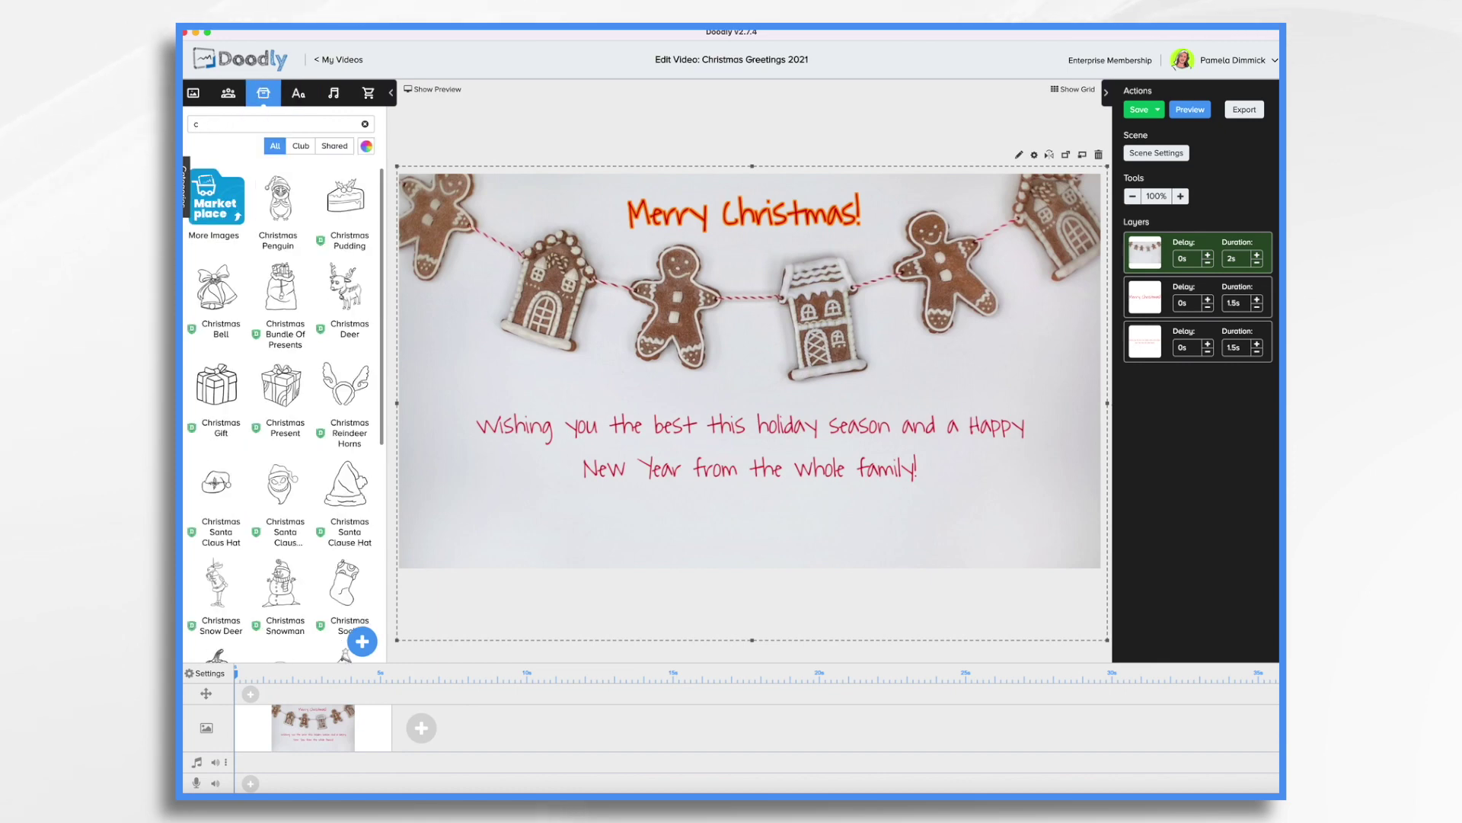
pyautogui.write('snowf')
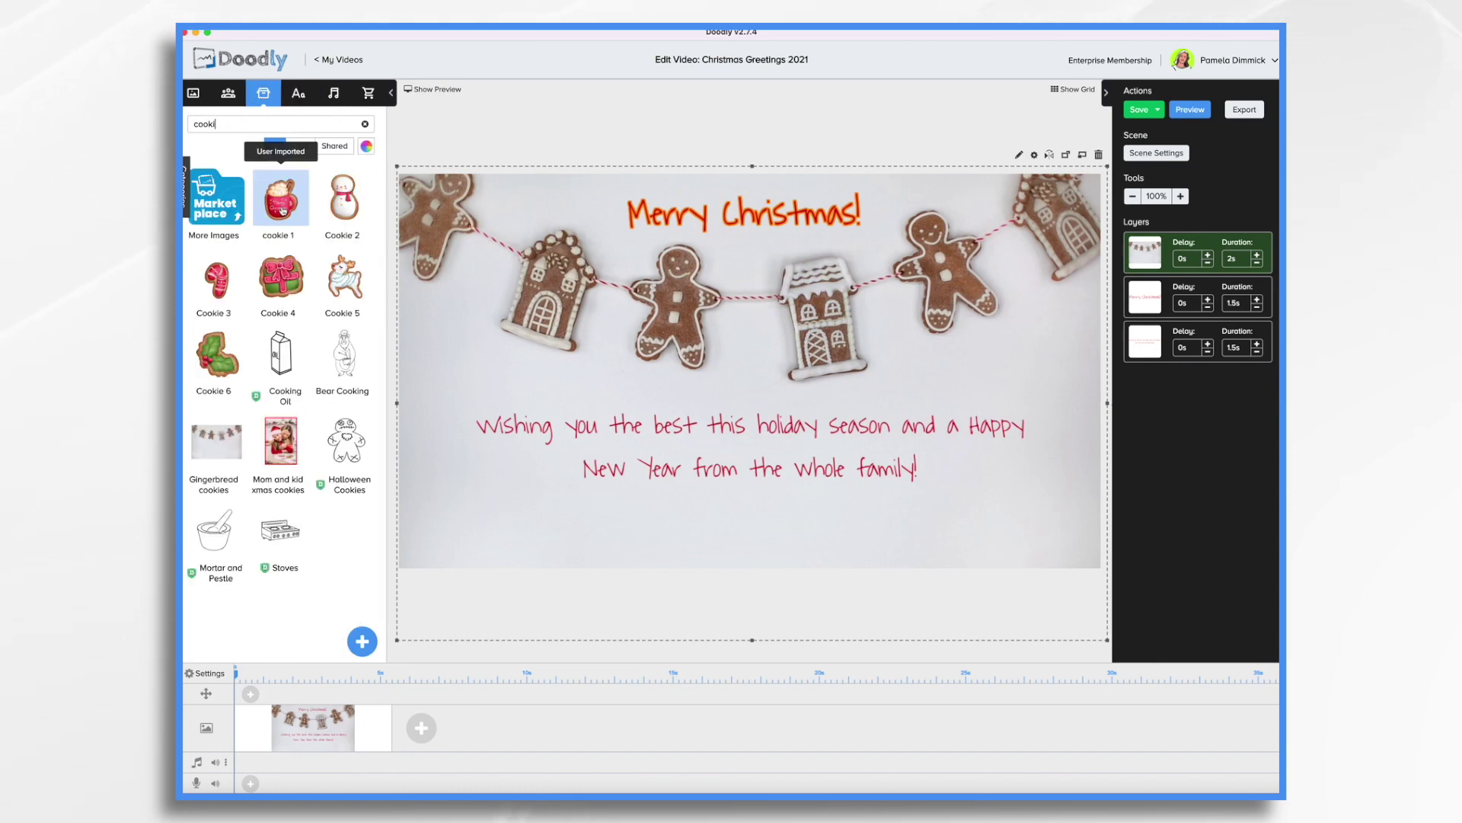
pyautogui.moveTo(281, 198); pyautogui.dragTo(488, 521)
pyautogui.click(697, 433)
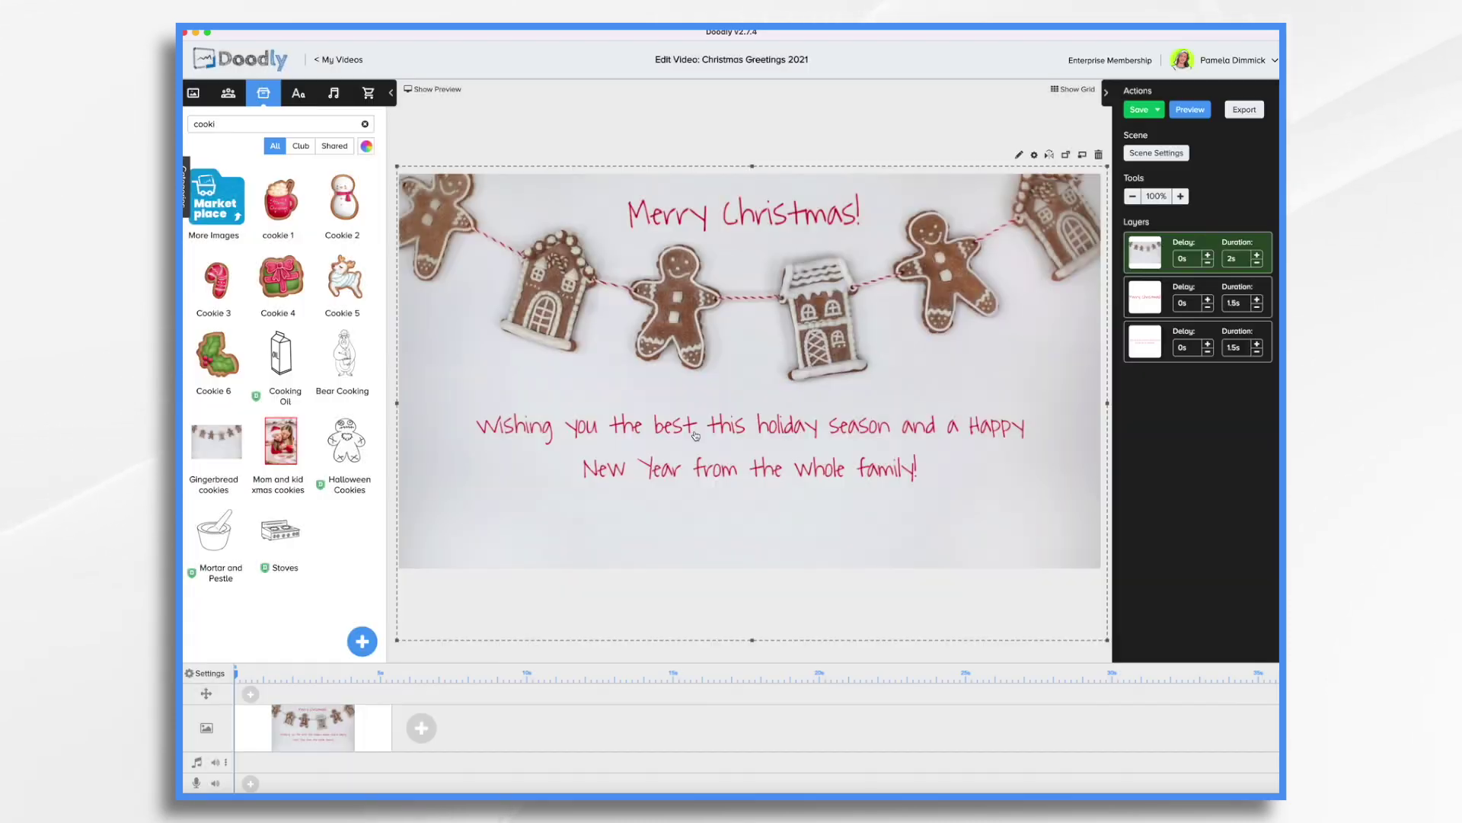
pyautogui.moveTo(495, 500); pyautogui.dragTo(496, 447)
pyautogui.moveTo(569, 523); pyautogui.dragTo(569, 524)
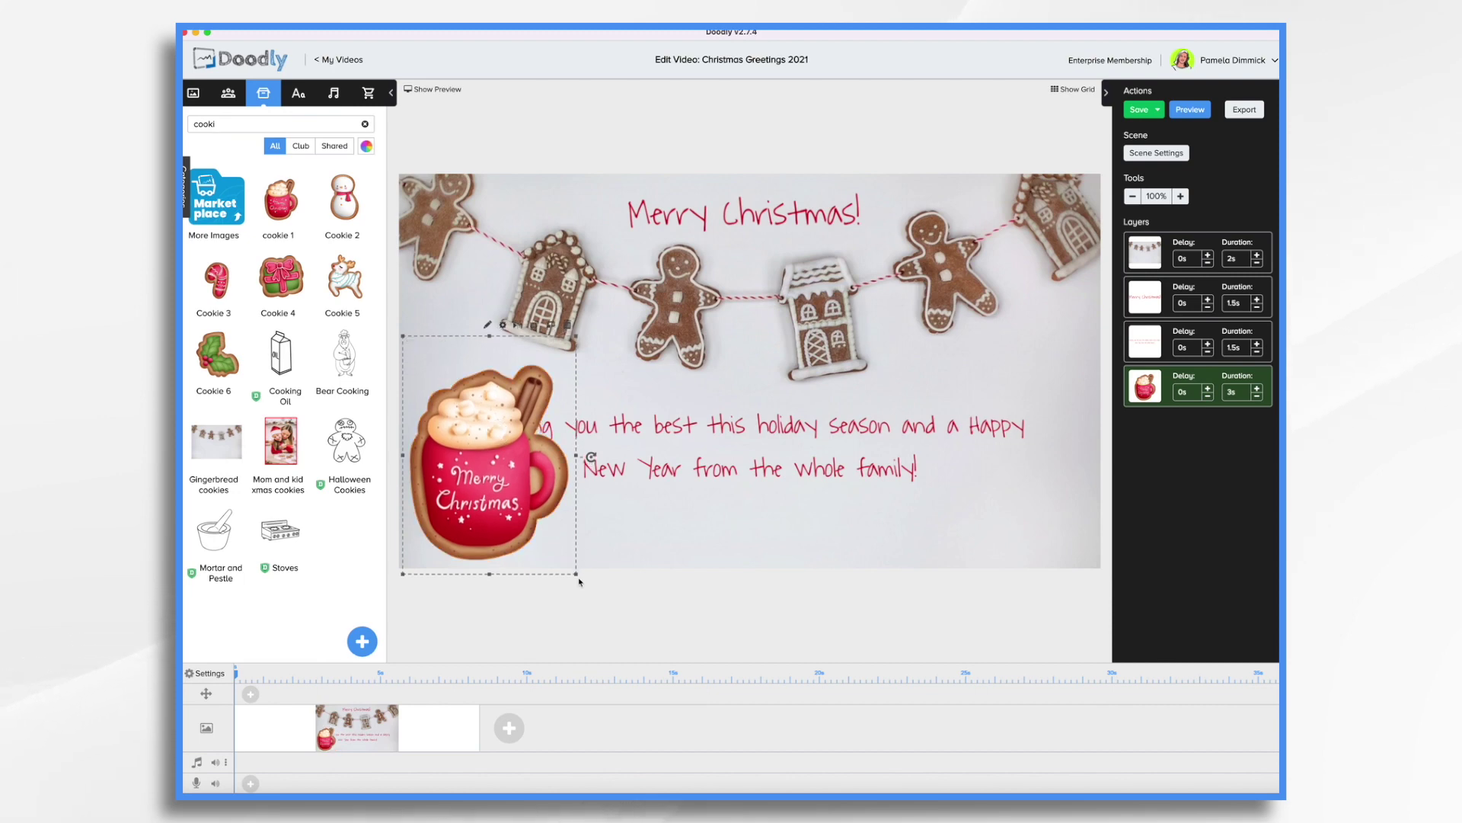
pyautogui.moveTo(575, 574); pyautogui.dragTo(521, 499)
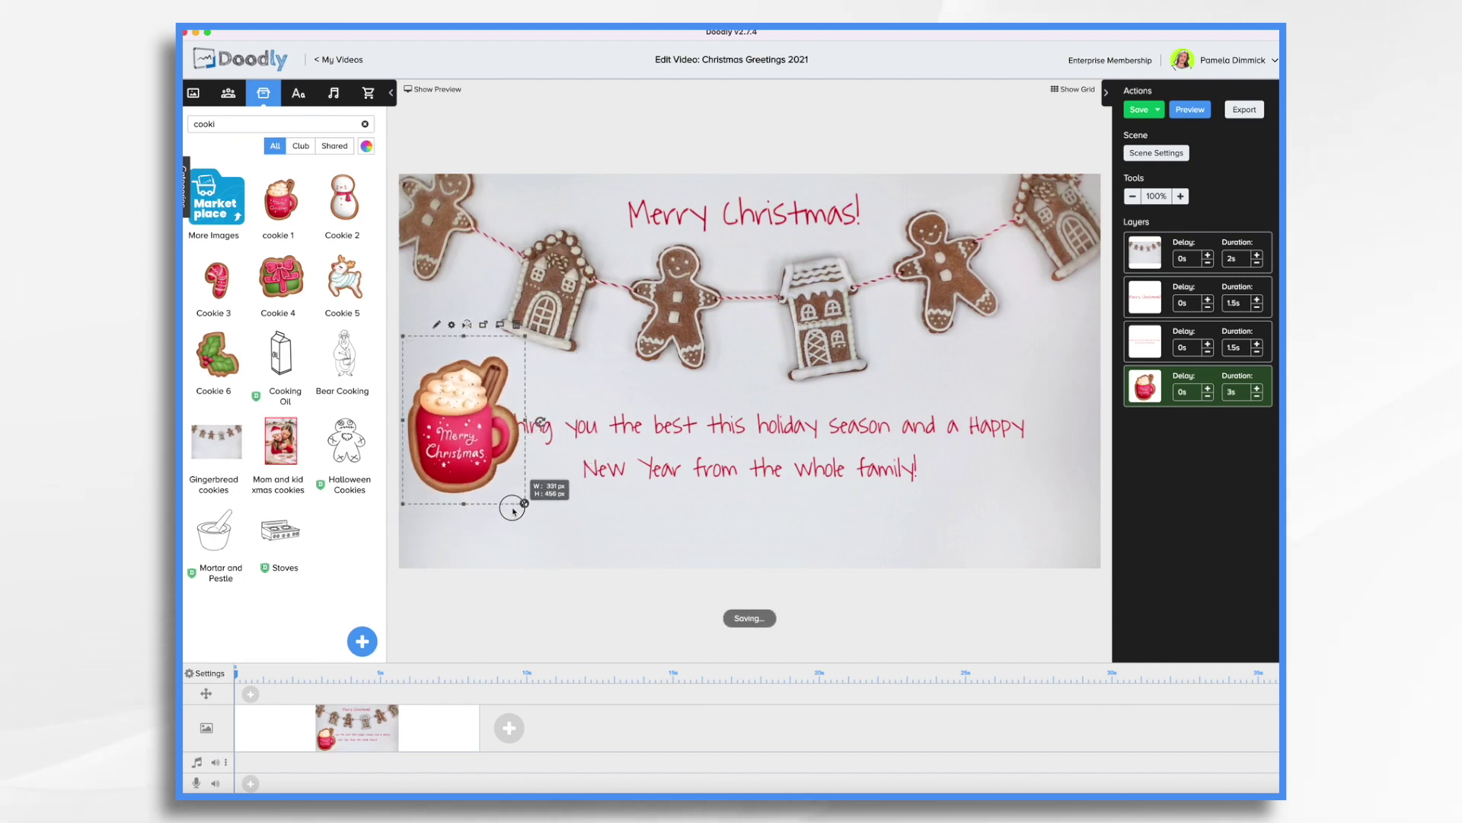
pyautogui.moveTo(448, 446); pyautogui.dragTo(470, 500)
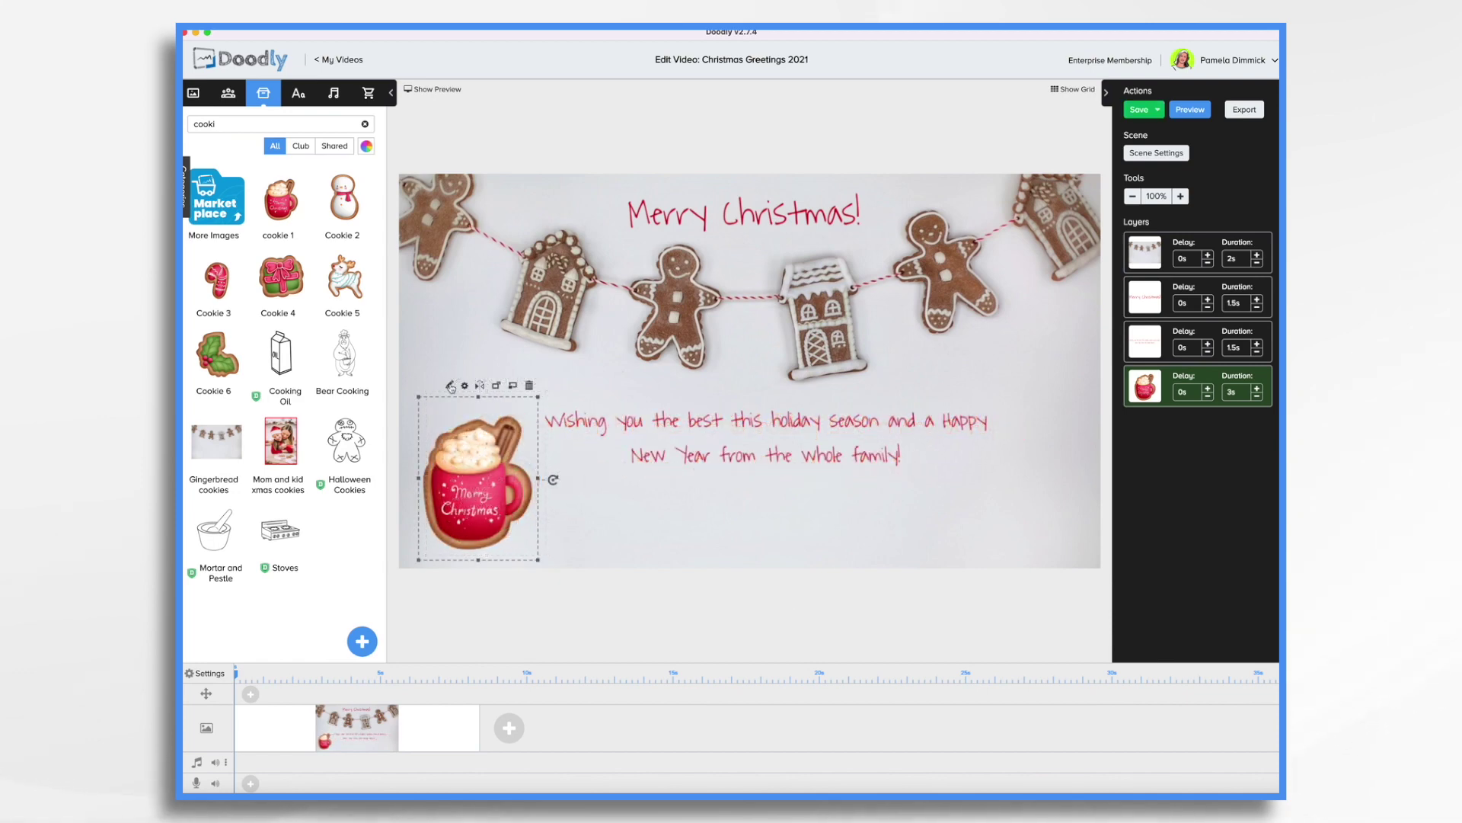
# Set the cocoa mug's Reveal Mode to Fade and save back to the scene
pyautogui.click(457, 380)
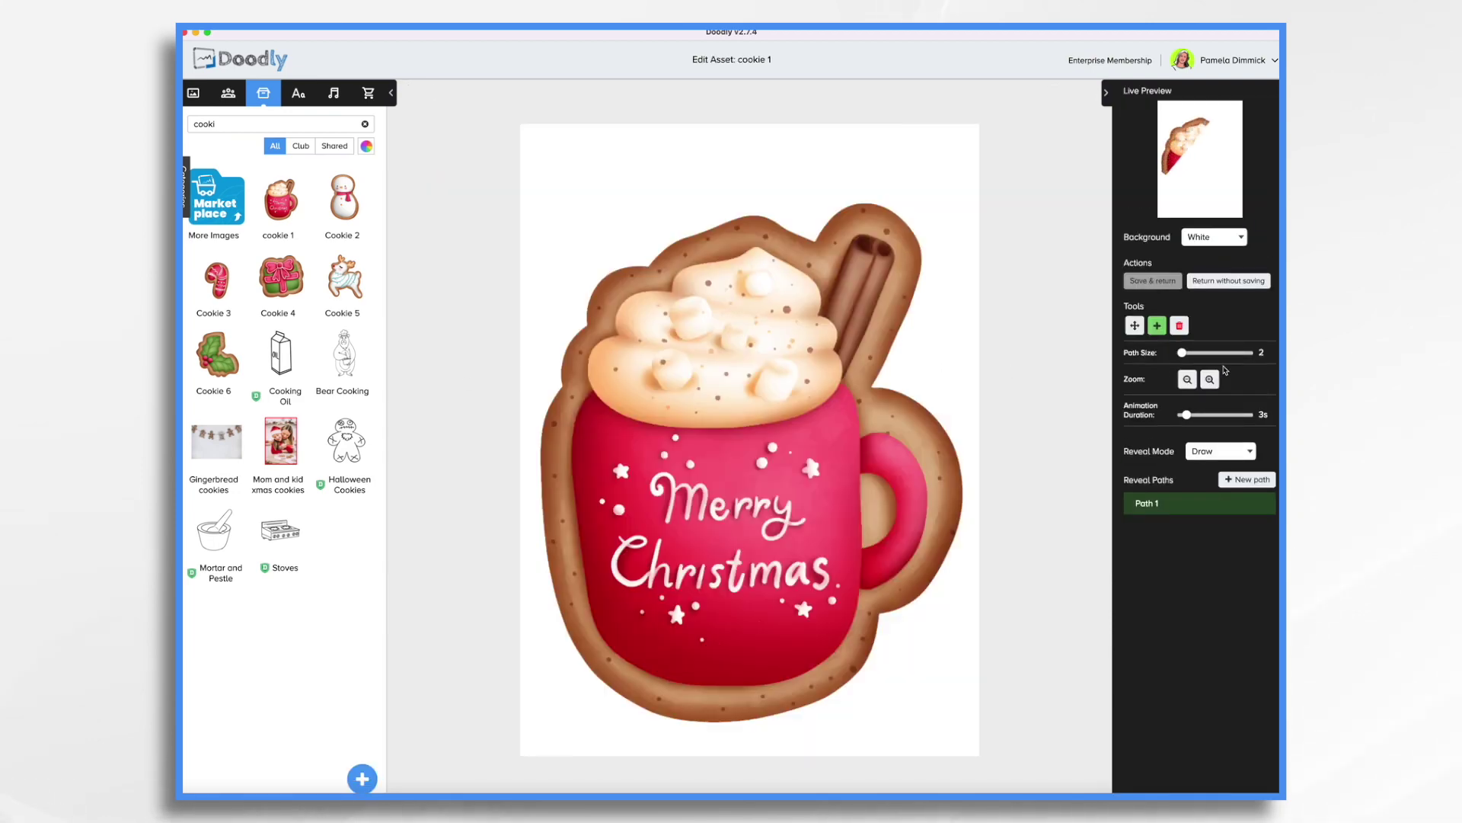
pyautogui.click(1201, 452)
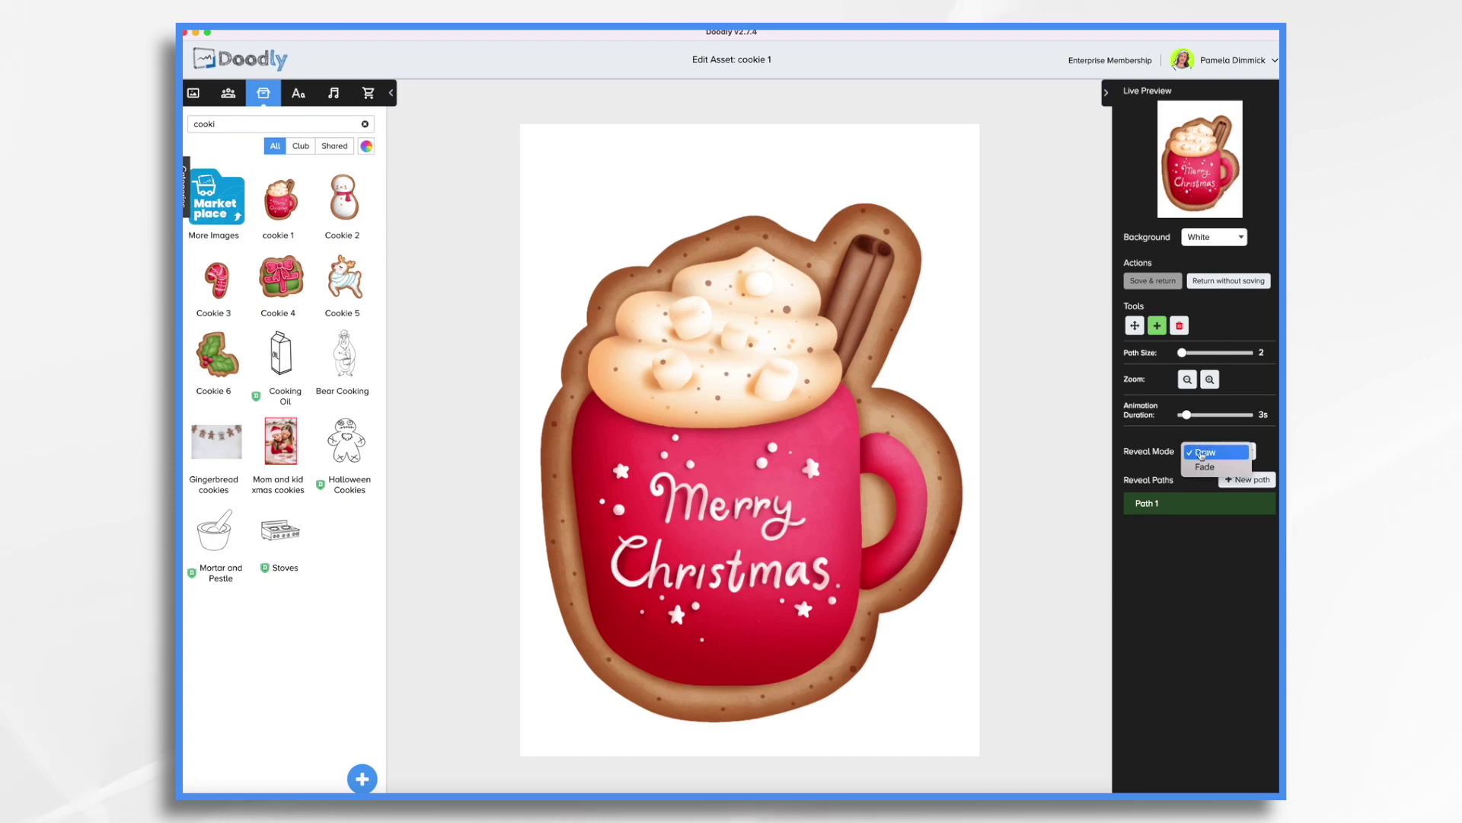
pyautogui.click(1205, 466)
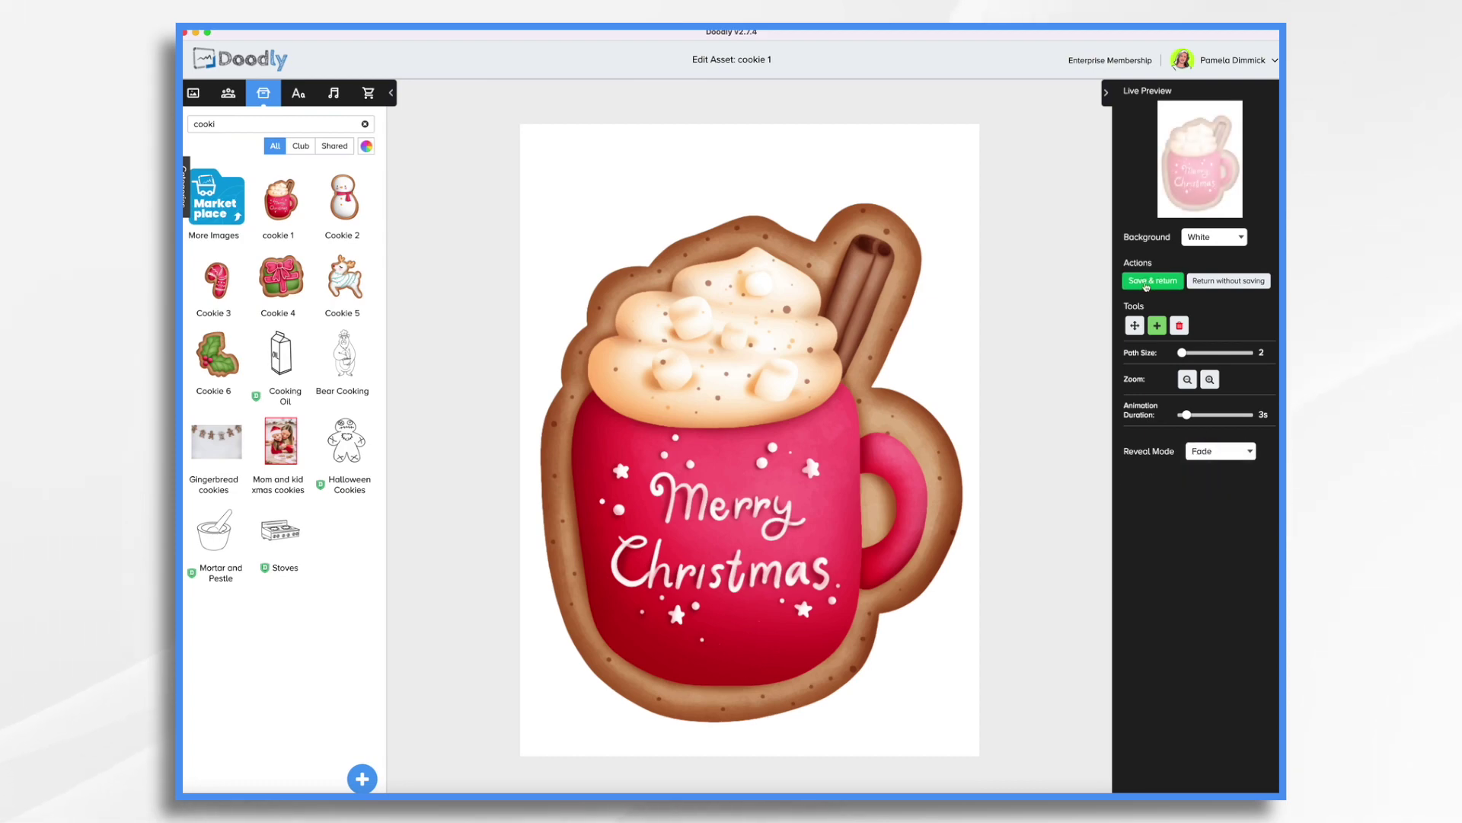
pyautogui.click(1147, 282)
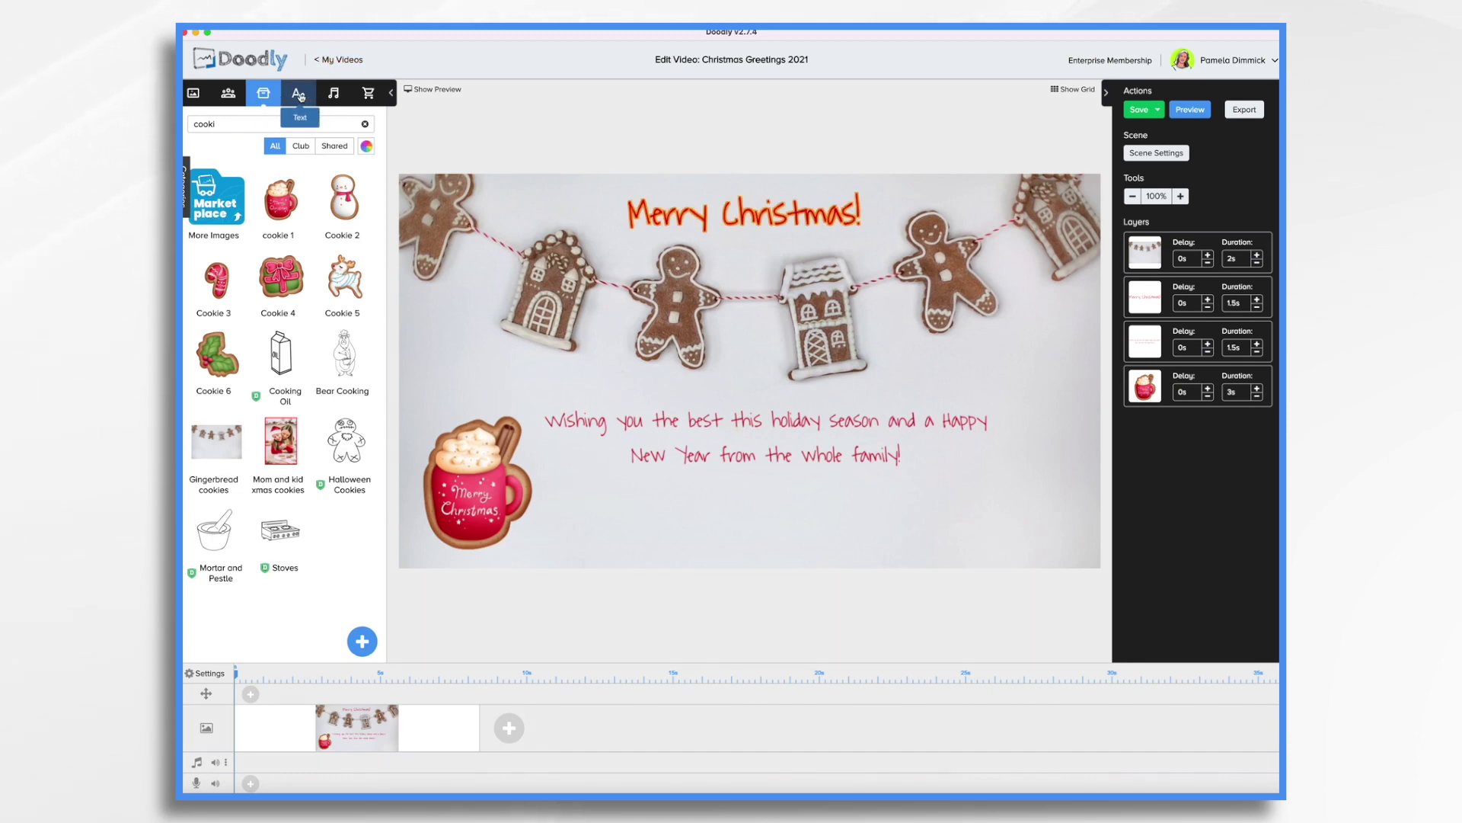
# Add a WaitingfortheSunrise text at the lower right reading 'Love,' plus the sender's name
pyautogui.click(299, 94)
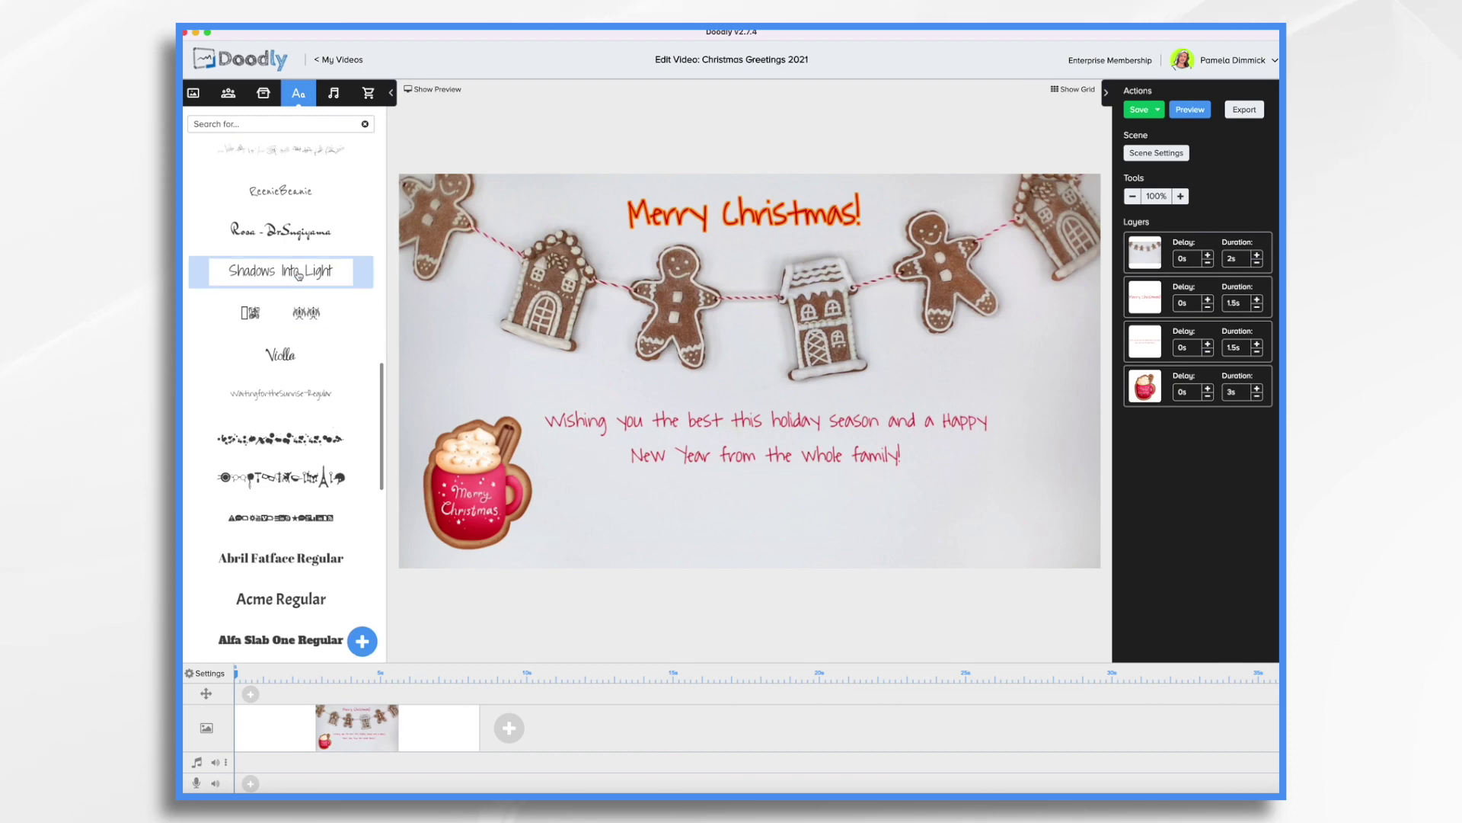
pyautogui.moveTo(301, 385); pyautogui.dragTo(963, 513)
pyautogui.write('Love, Pamela')
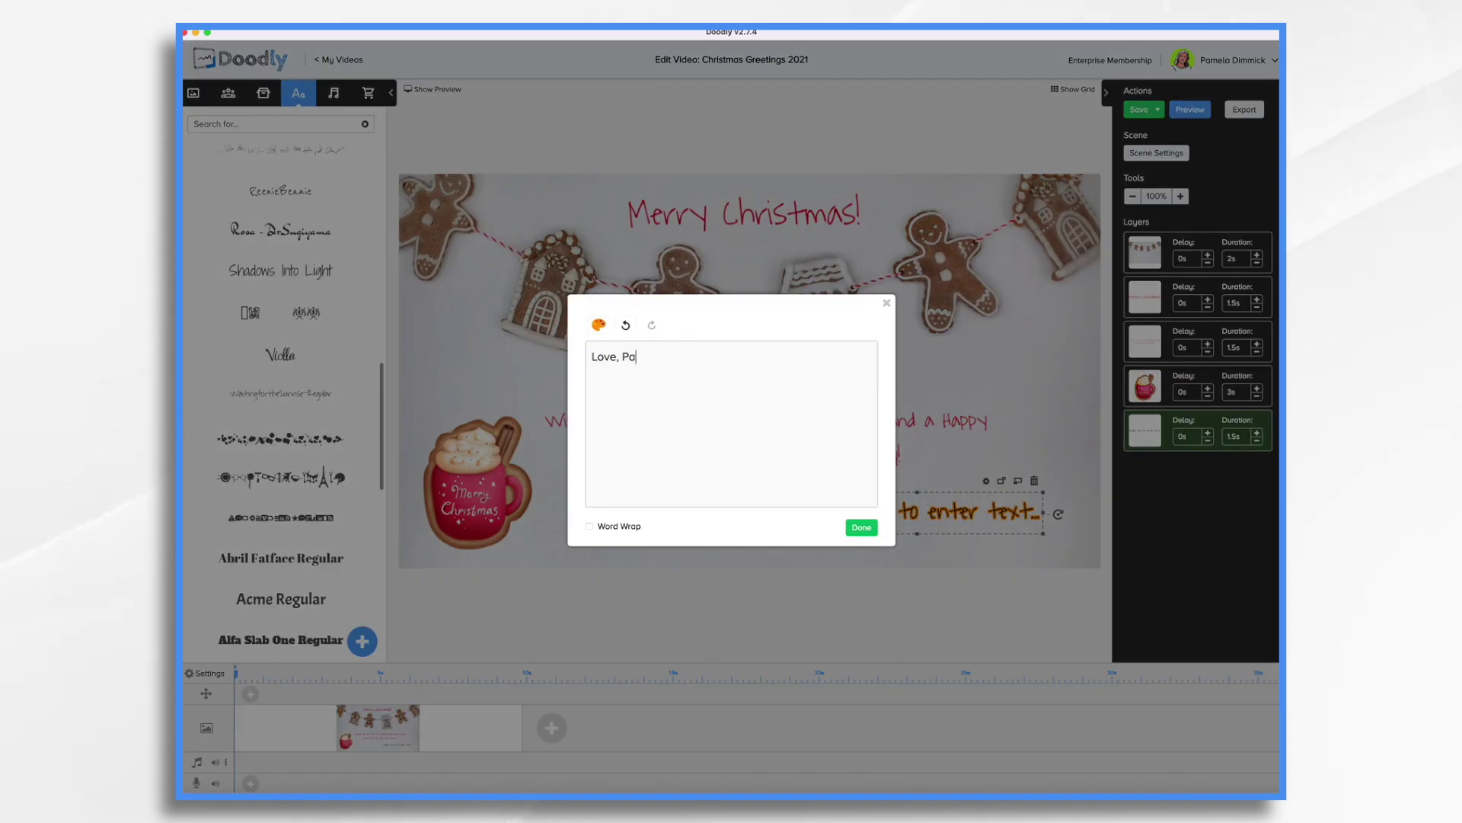
pyautogui.click(862, 528)
# Color the signature dark green (#417505)
pyautogui.click(918, 481)
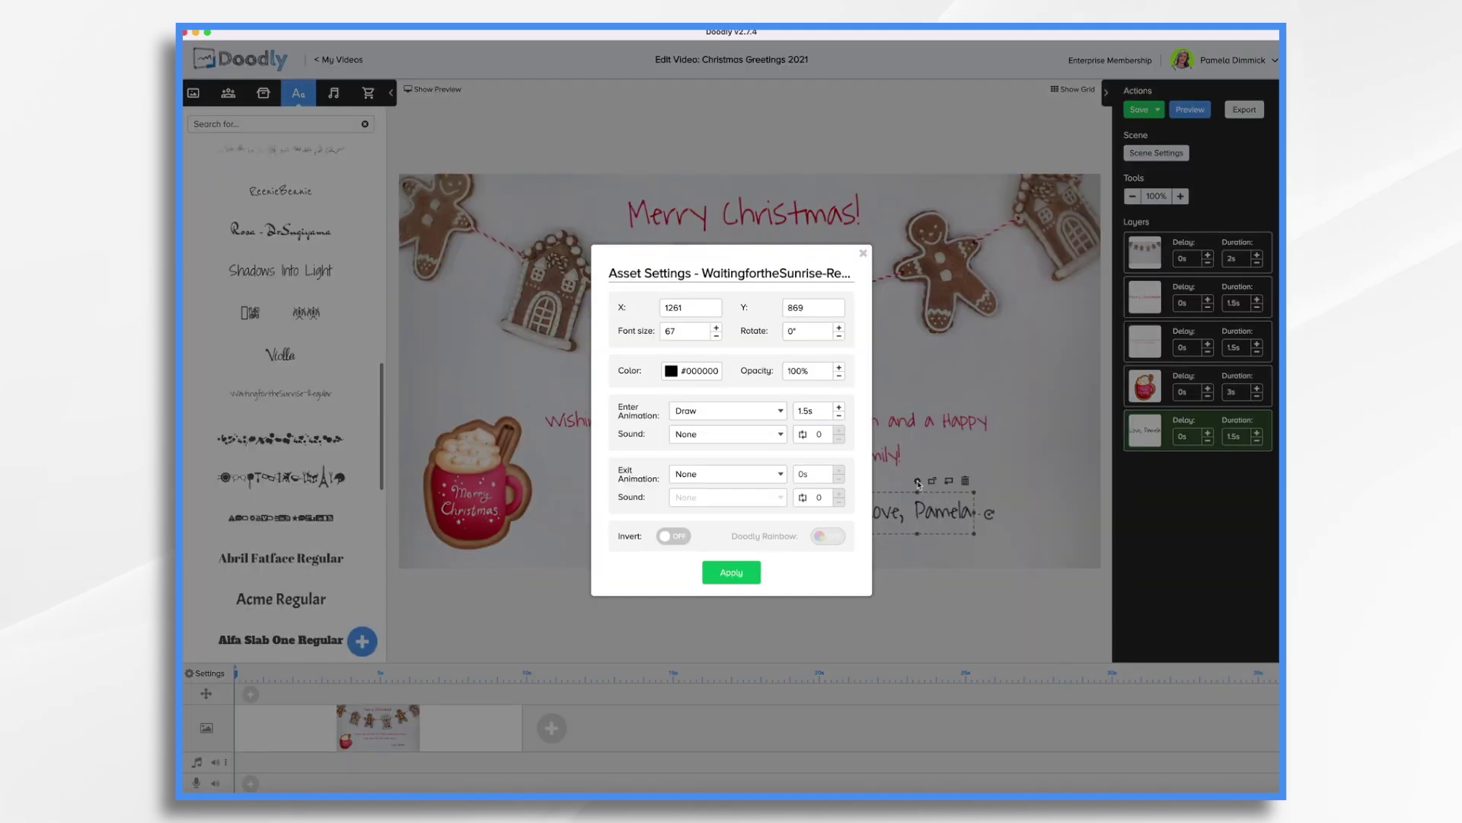
pyautogui.click(672, 373)
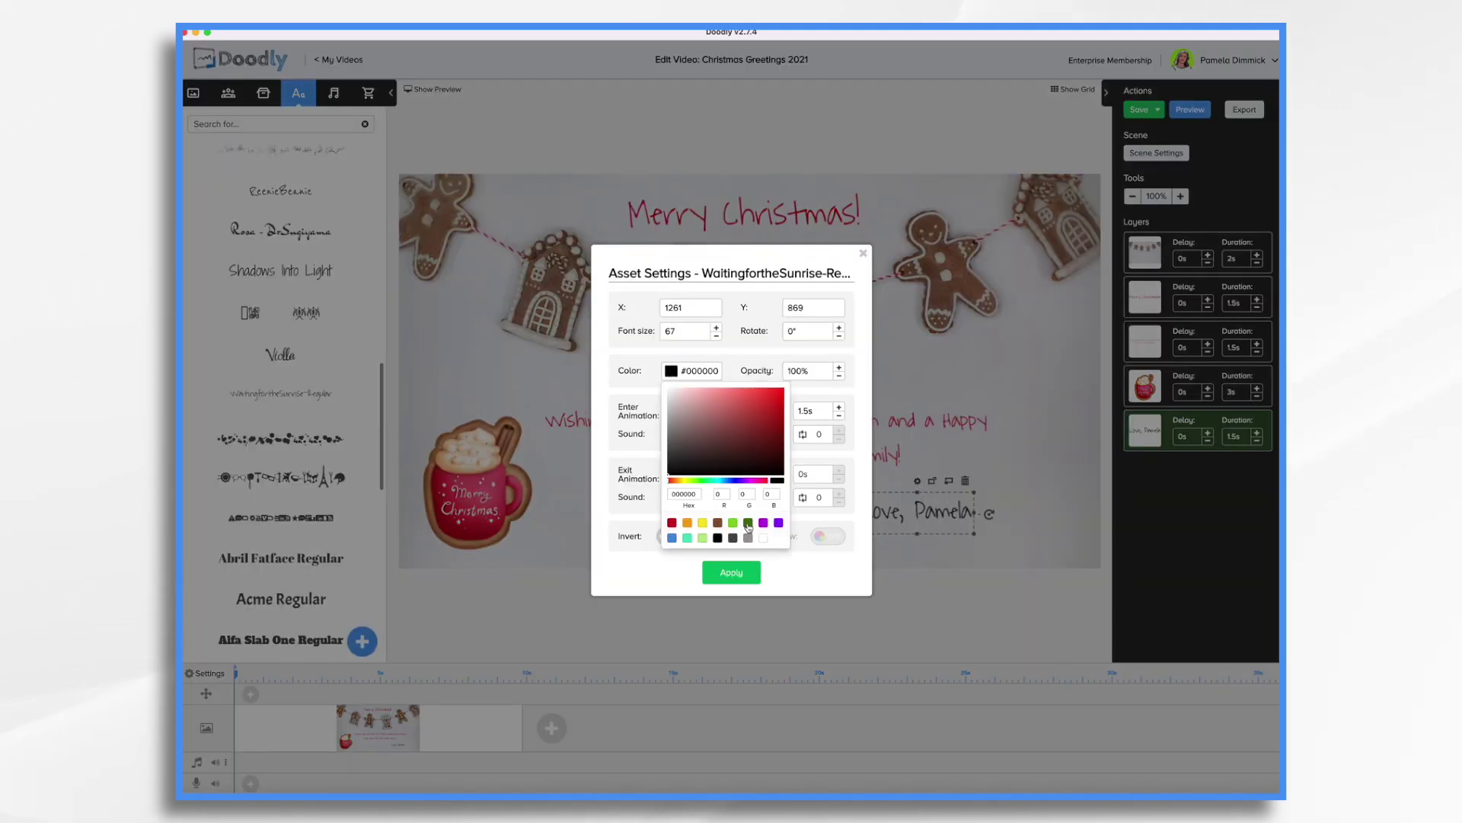
pyautogui.click(748, 523)
pyautogui.click(665, 565)
pyautogui.click(731, 572)
# Add a second signature line with the family's name
pyautogui.click(1068, 496)
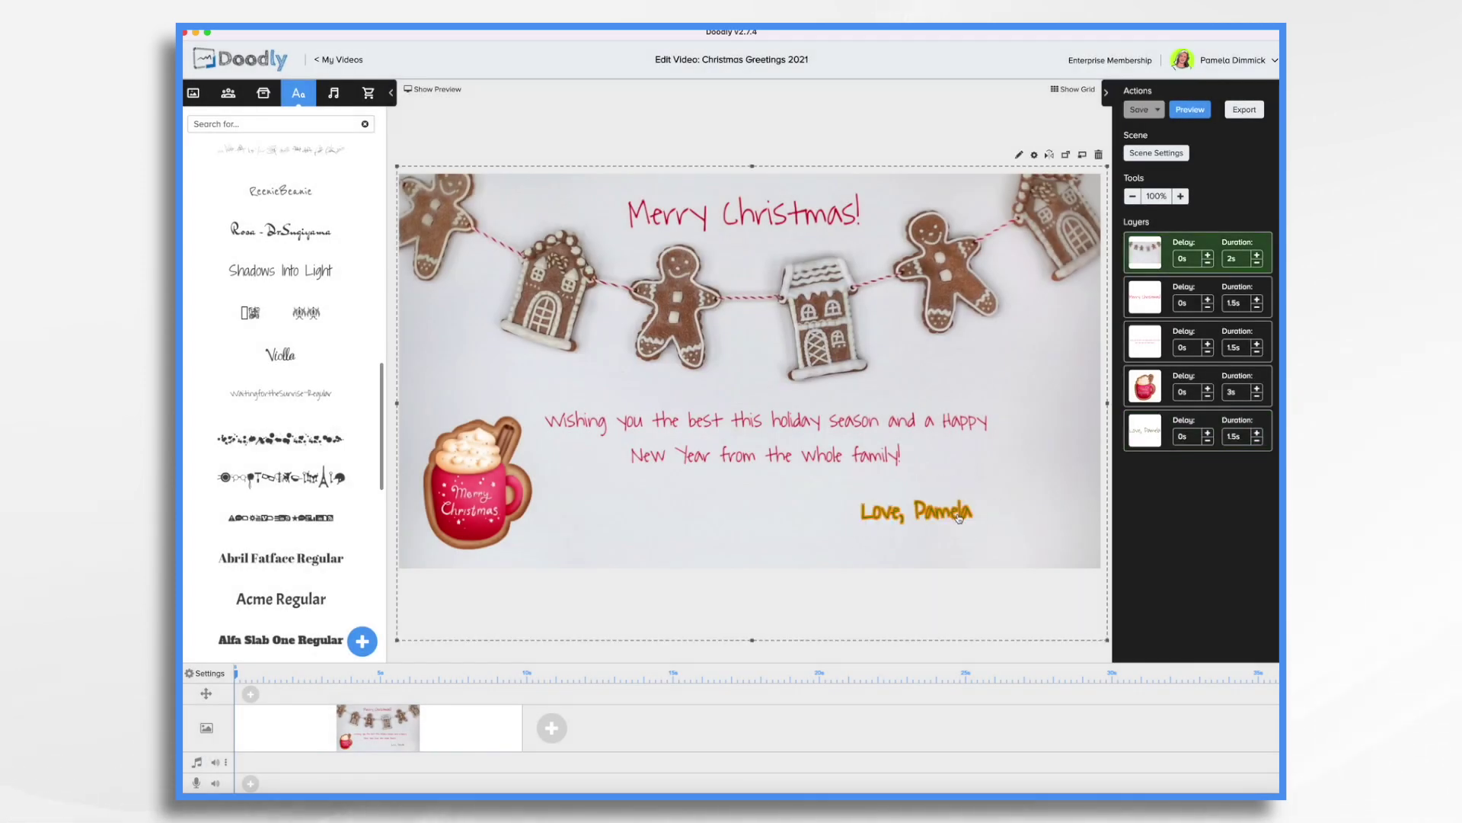
pyautogui.doubleClick(959, 519)
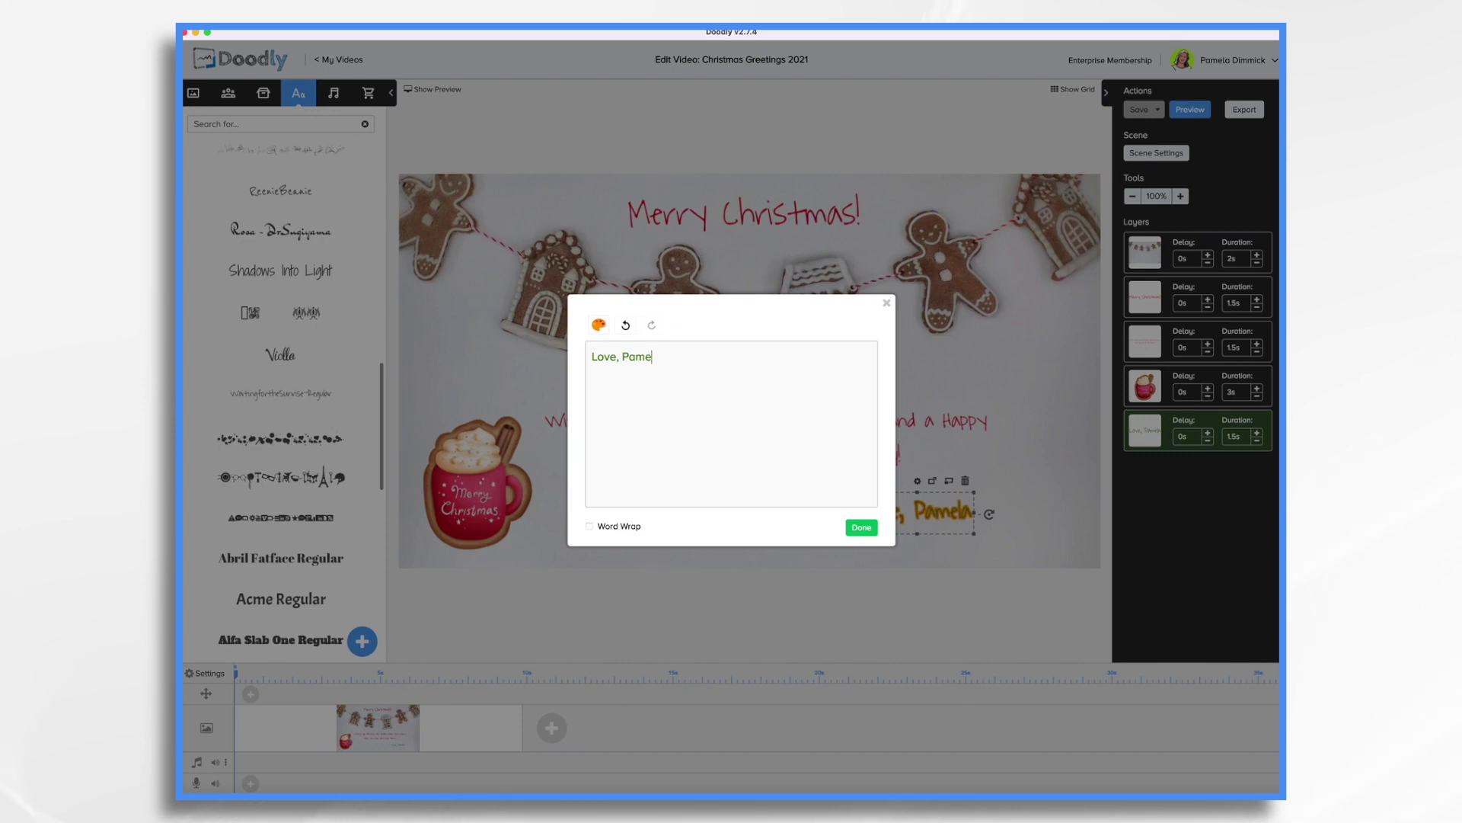
pyautogui.write('The Dimmick Family')
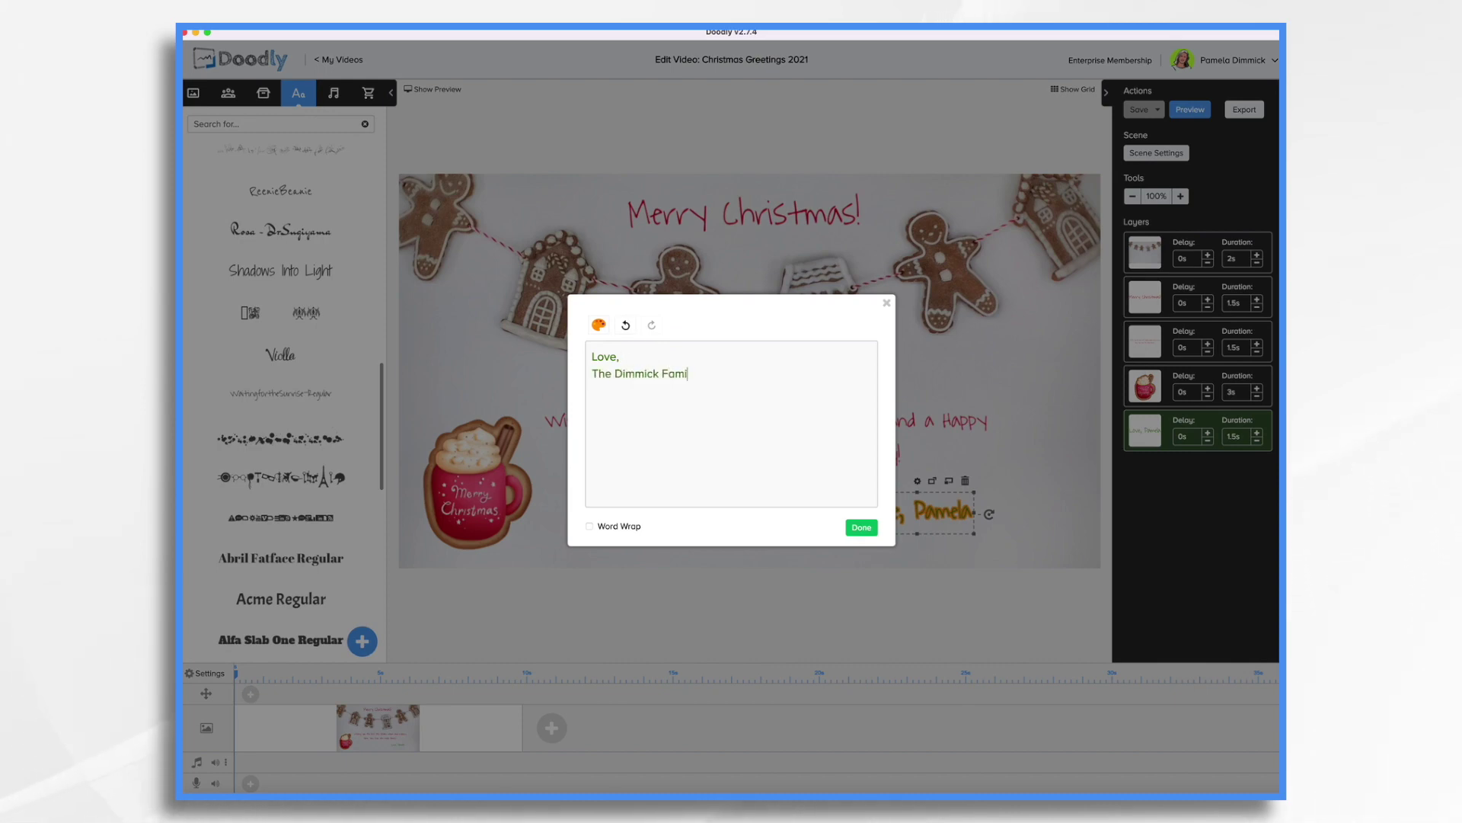
pyautogui.click(862, 527)
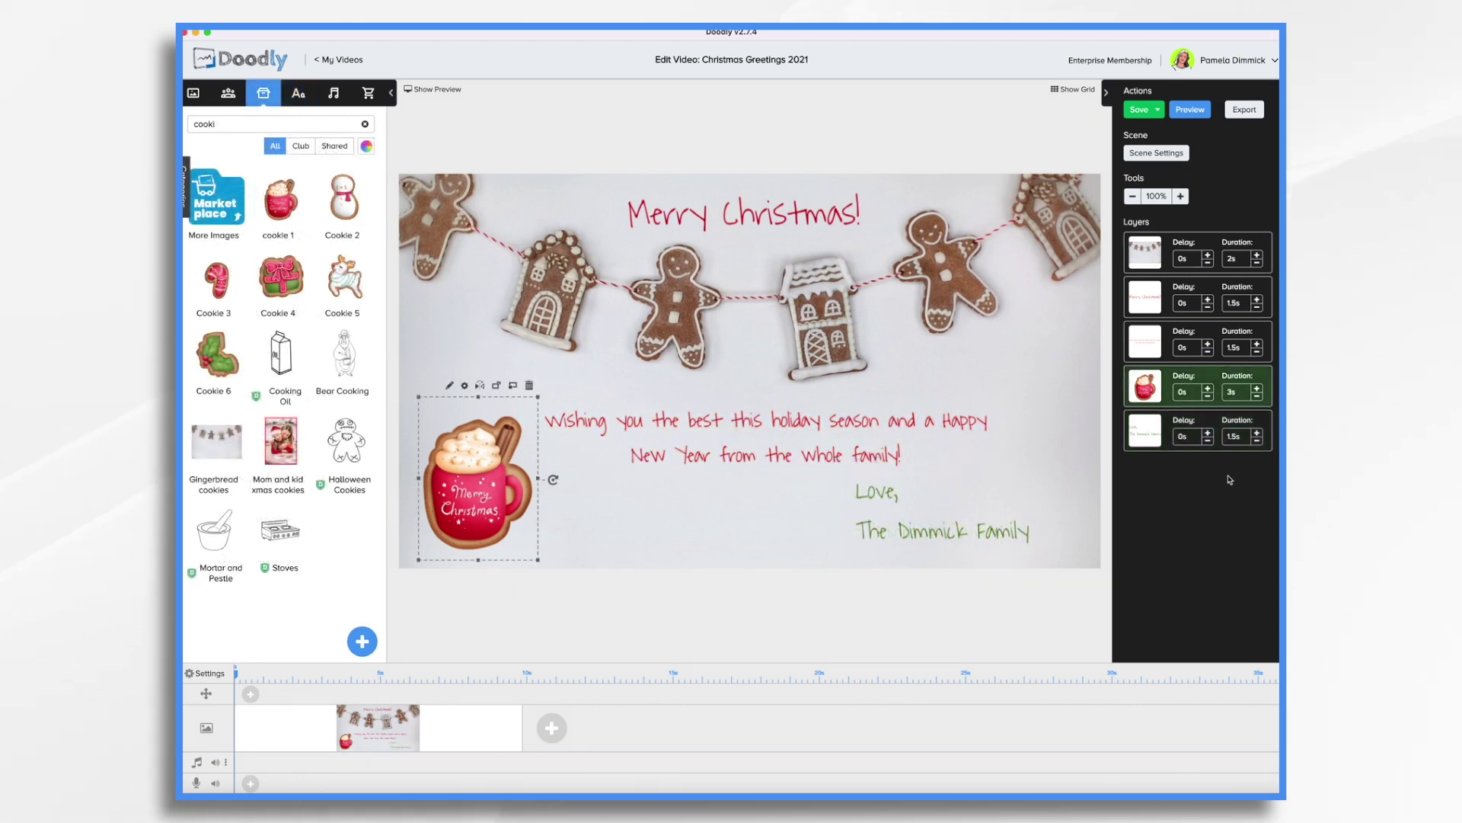
# Move the cocoa mug layer to third at 1.5 s and lengthen the wishes text to 3 s
pyautogui.moveTo(1162, 389); pyautogui.dragTo(1158, 344)
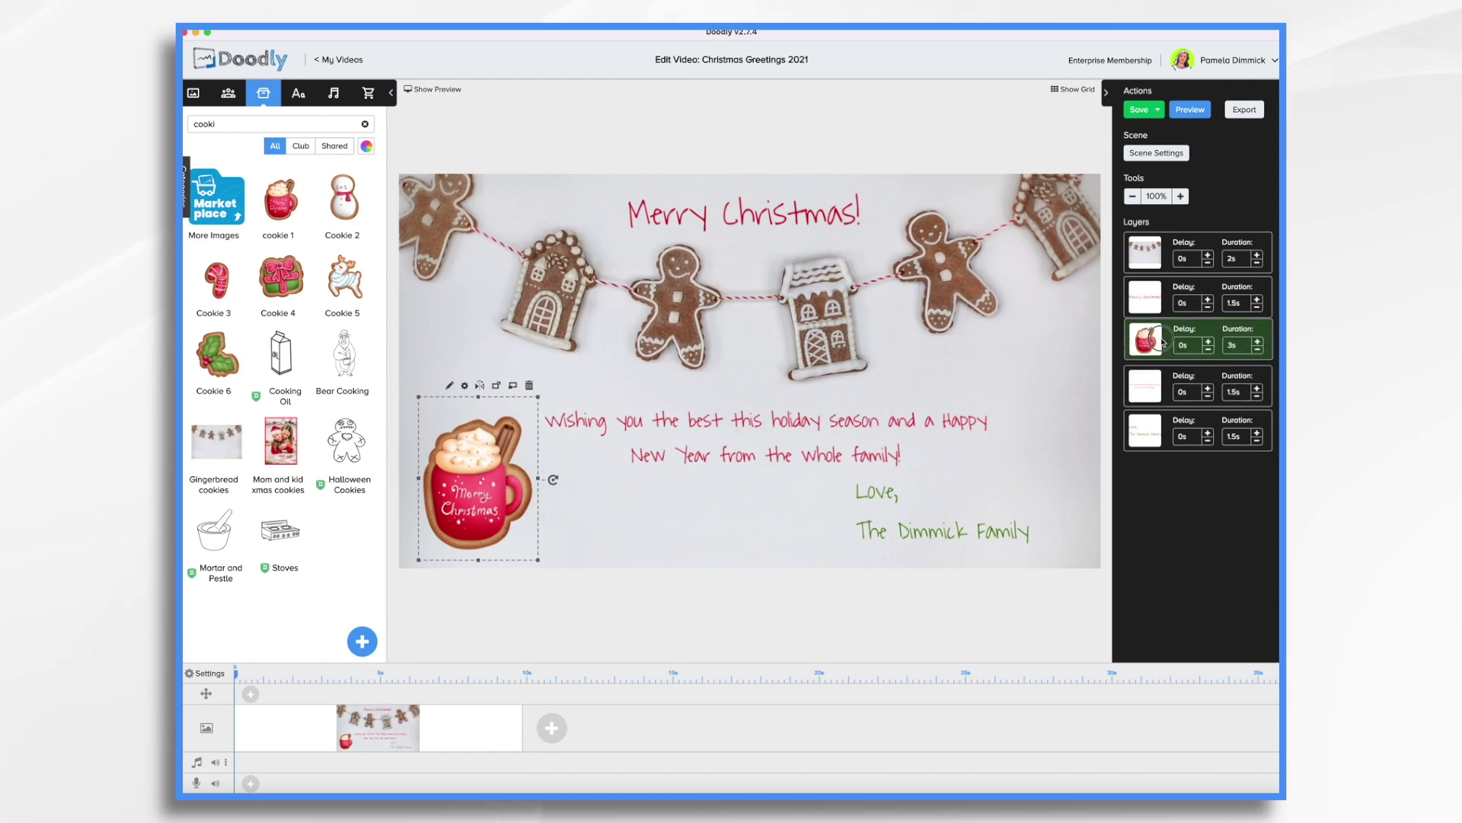
pyautogui.click(1258, 352)
pyautogui.click(1258, 352)
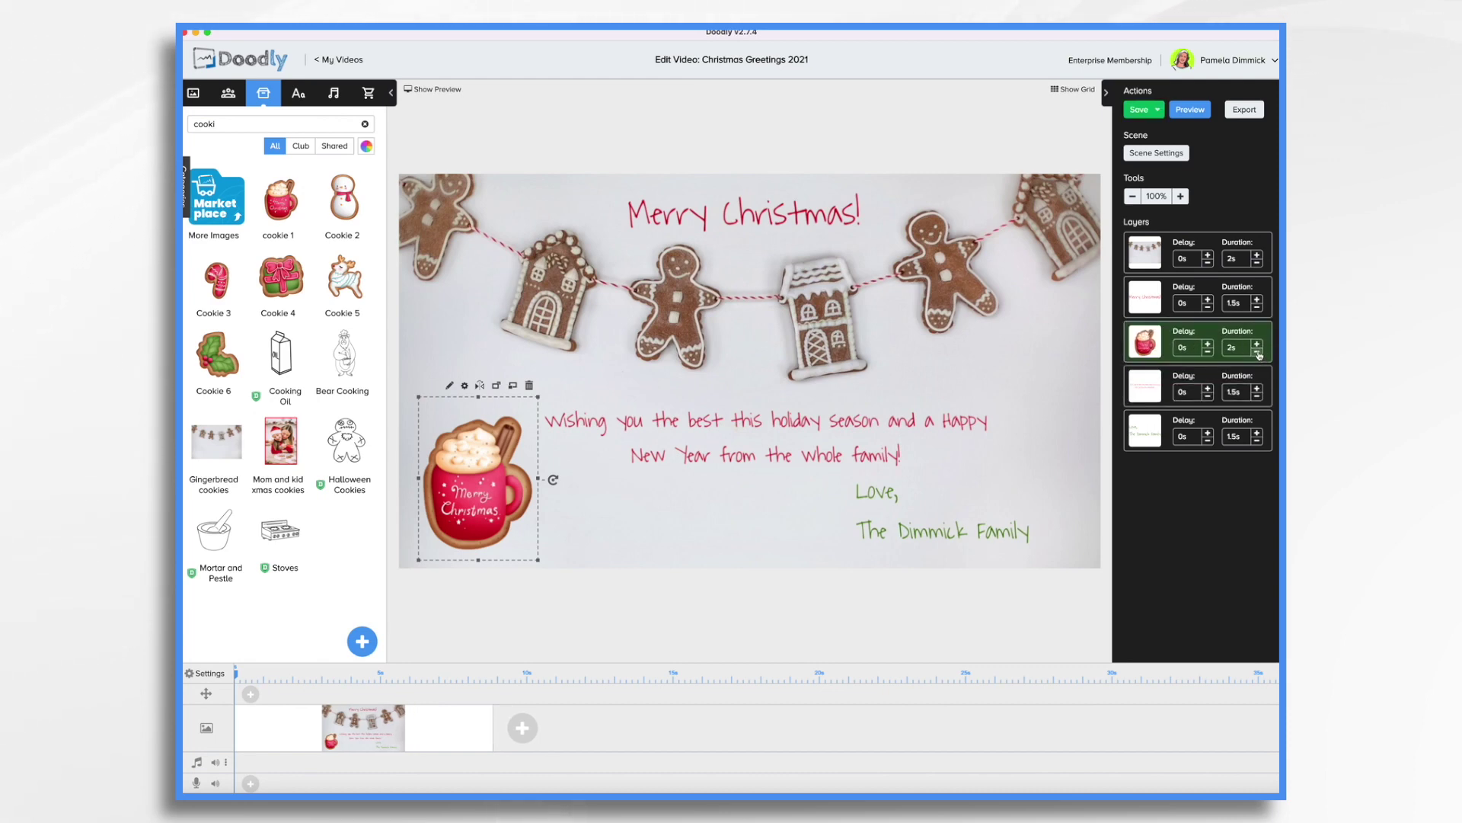
pyautogui.click(1258, 352)
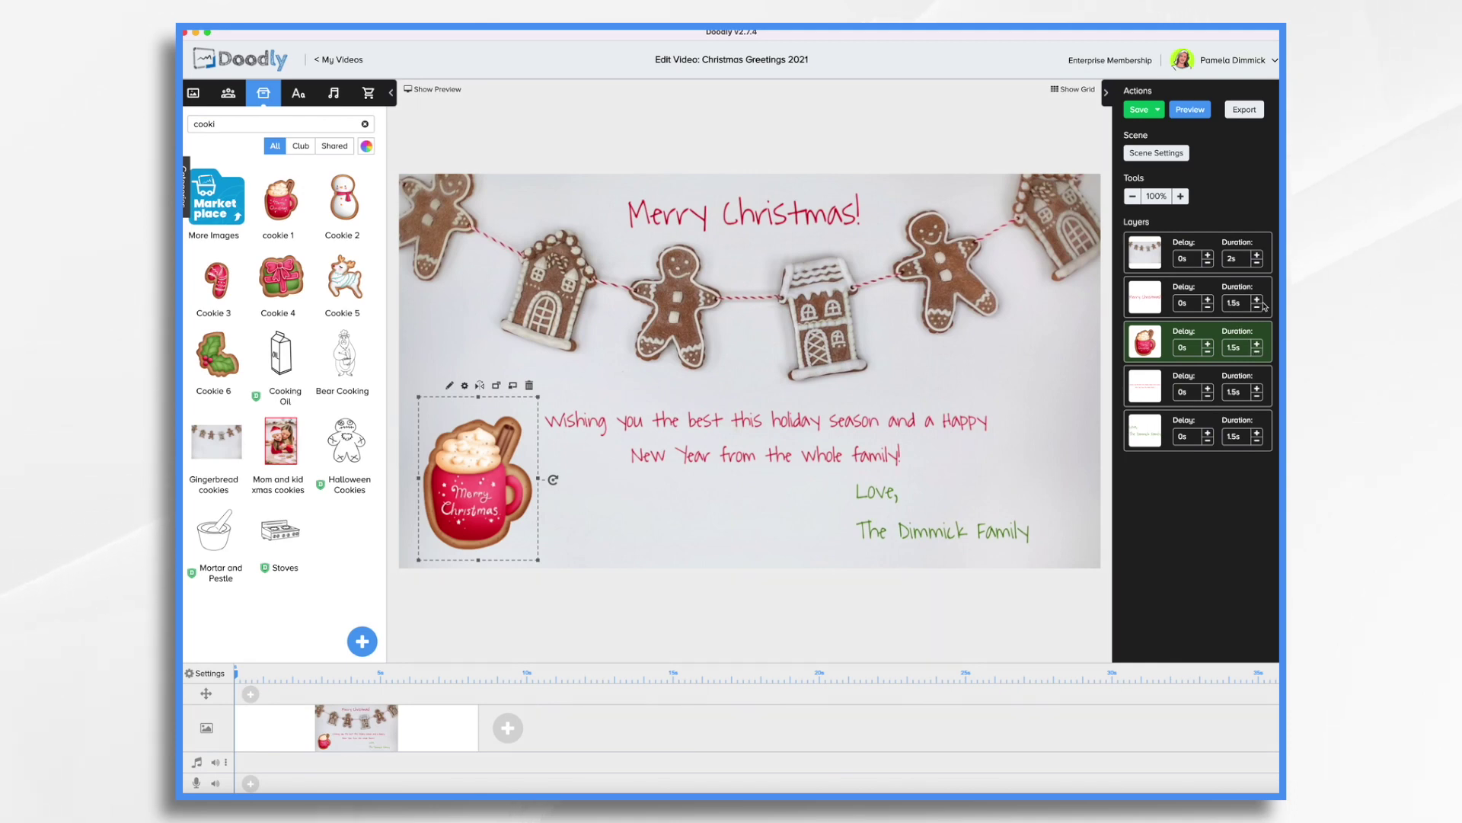
pyautogui.click(1258, 390)
pyautogui.click(1257, 390)
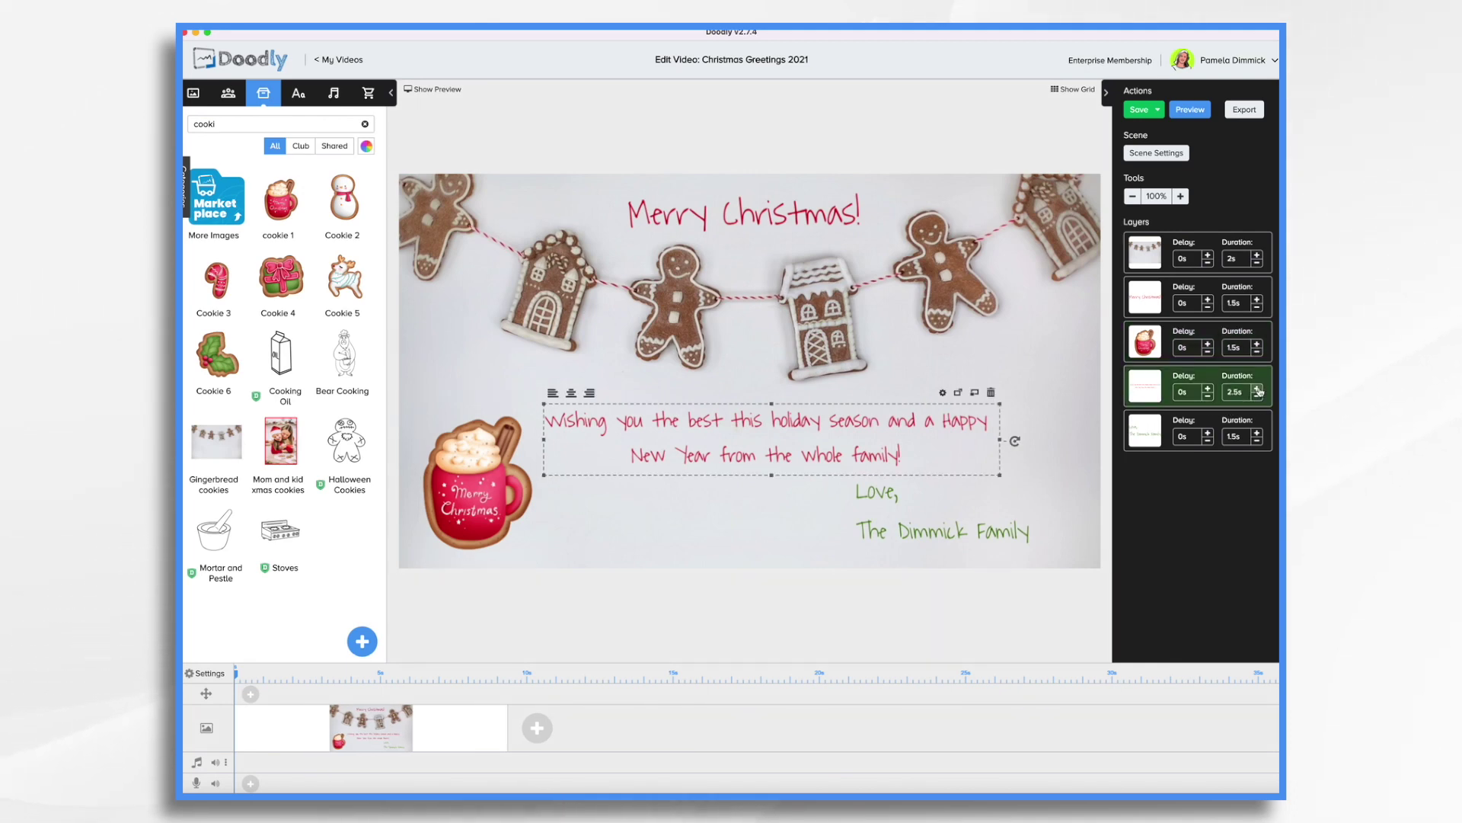
pyautogui.click(1258, 390)
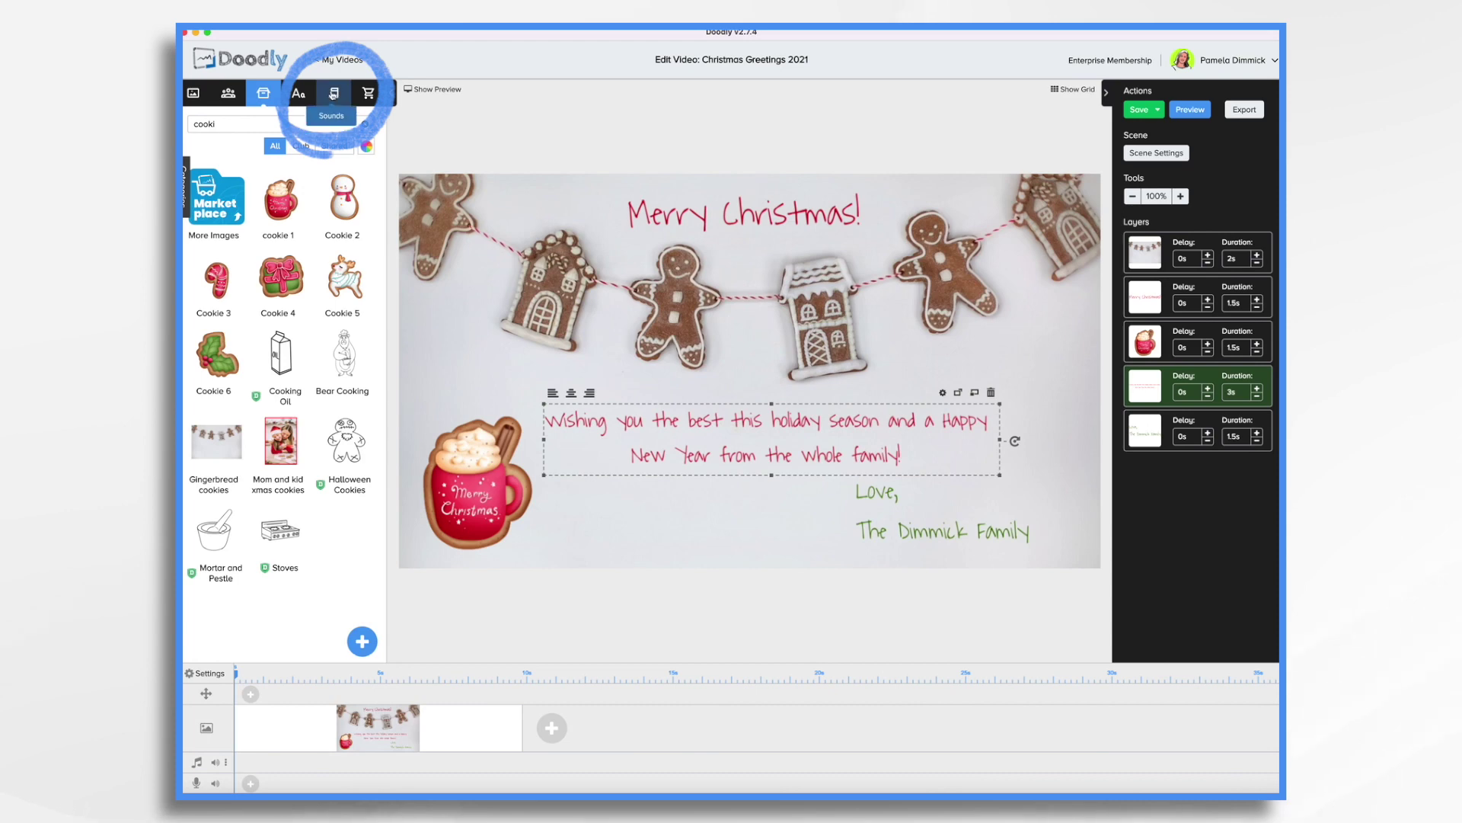
# Upload the Auld Lang Syne mp3 as a new sound and place it on the audio track
pyautogui.click(333, 94)
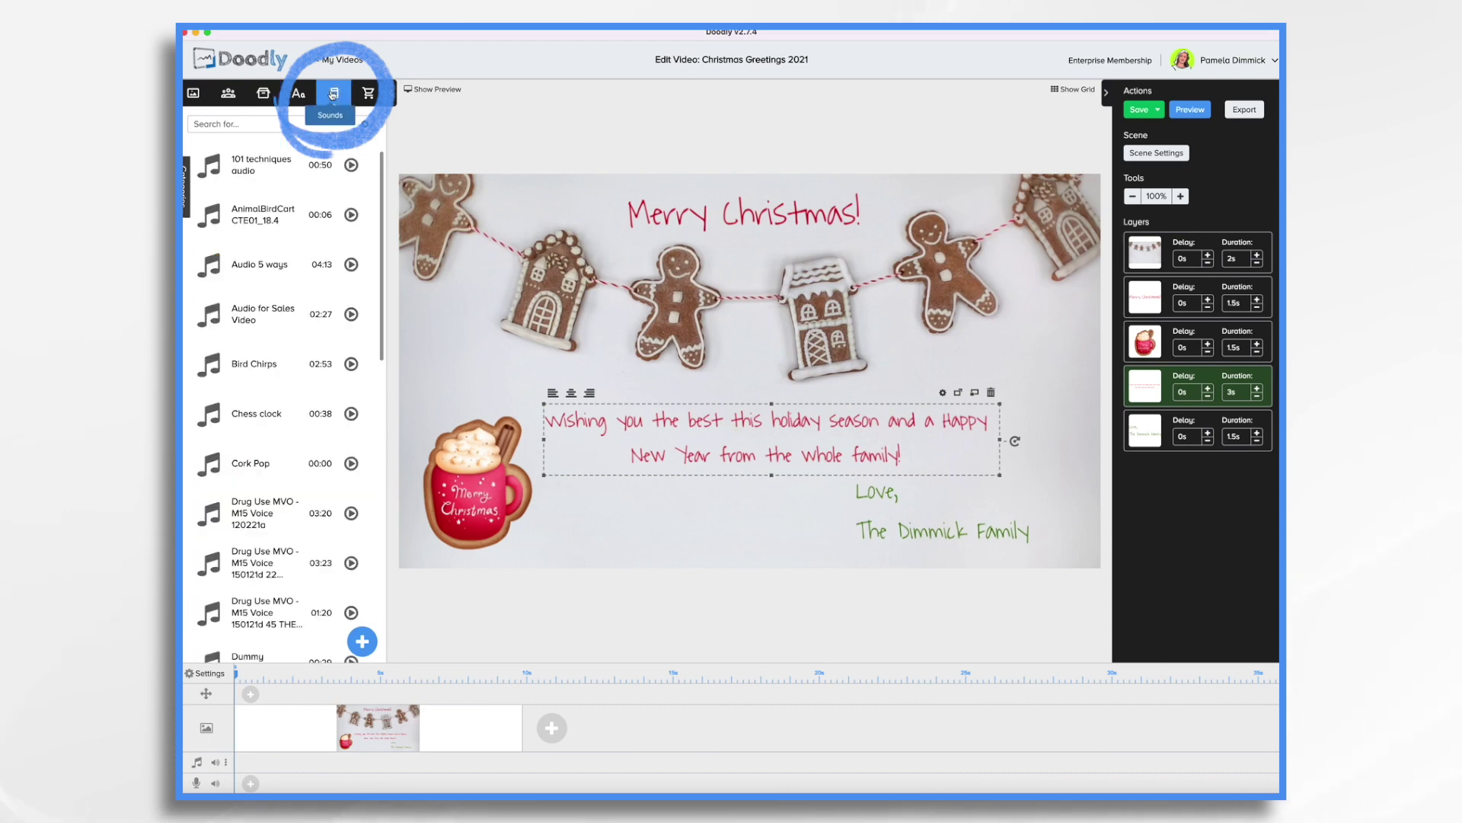
pyautogui.click(371, 641)
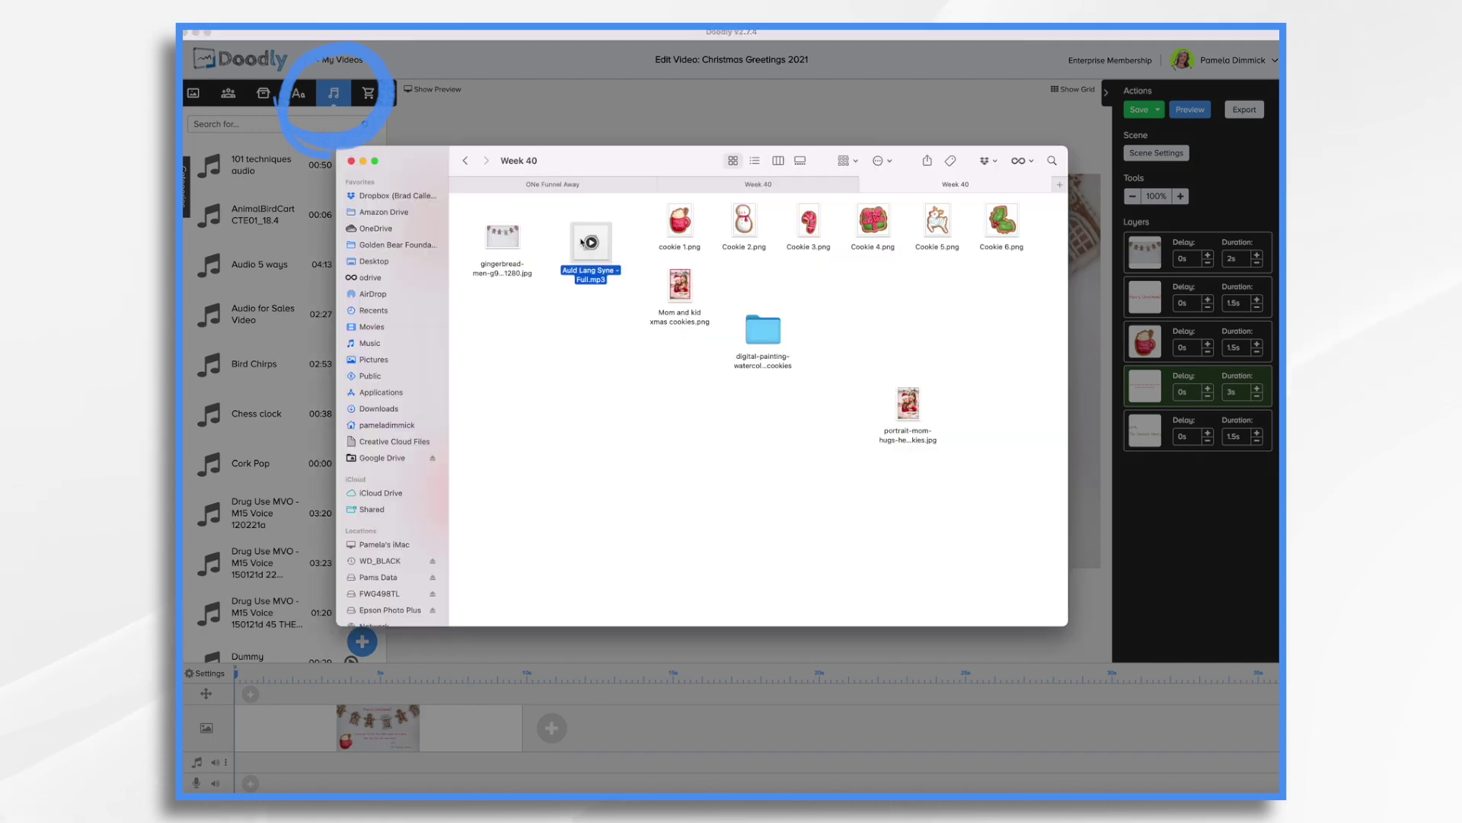
pyautogui.moveTo(591, 242)
pyautogui.mouseDown()
pyautogui.moveTo(581, 315)
pyautogui.moveTo(708, 396)
pyautogui.mouseUp()
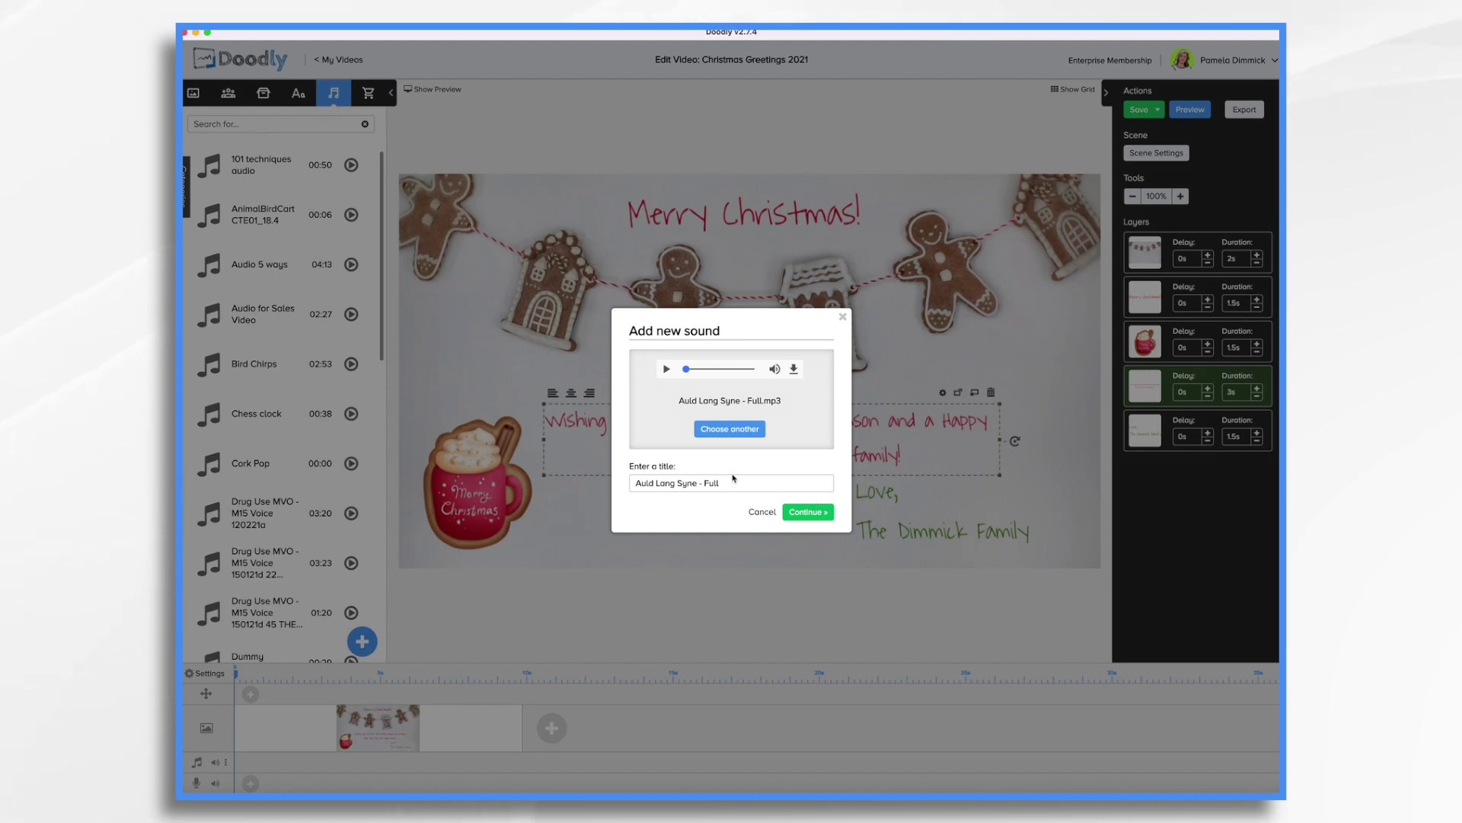
pyautogui.click(807, 514)
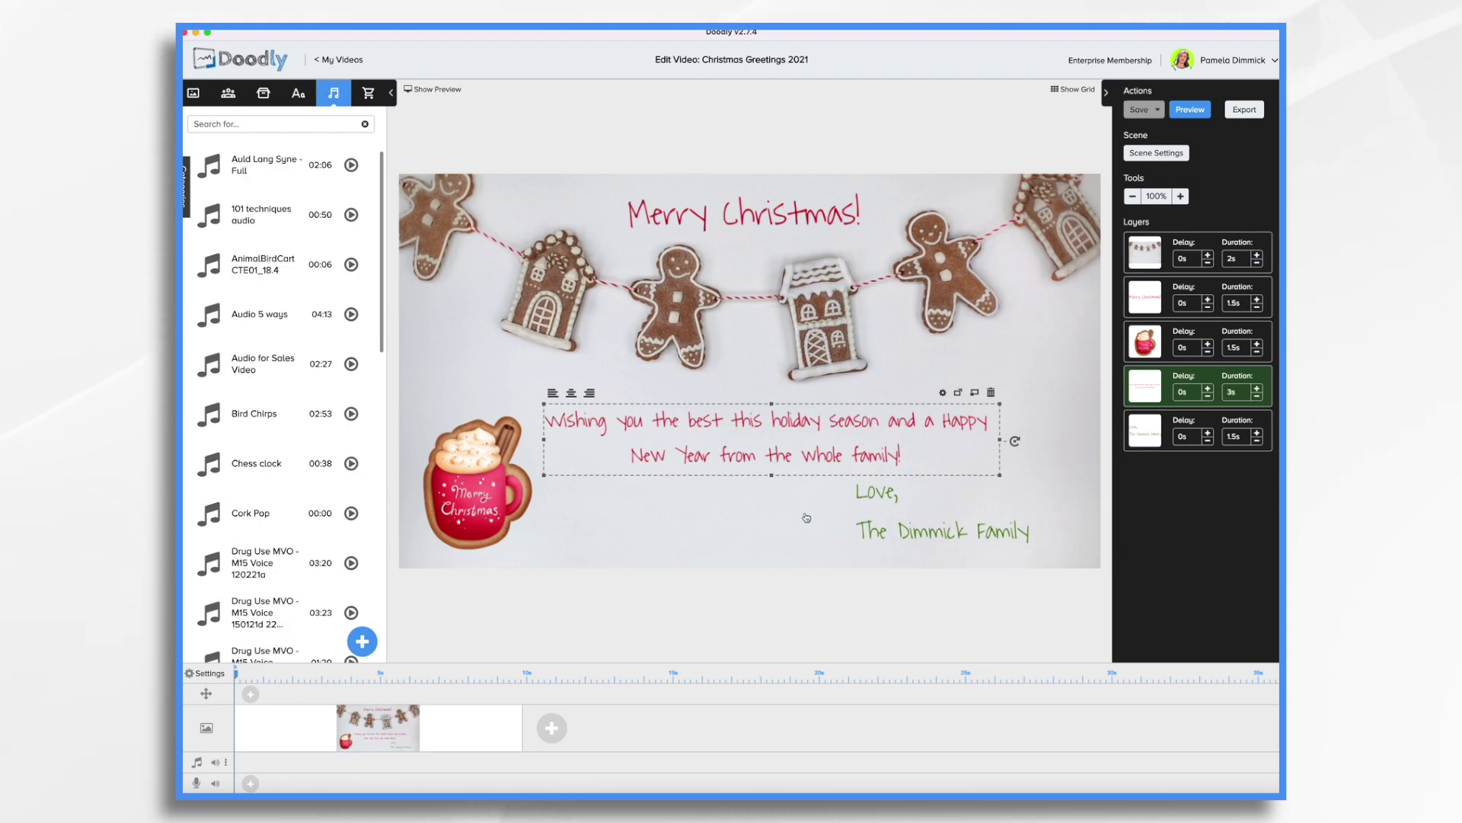
pyautogui.moveTo(272, 170); pyautogui.dragTo(335, 762)
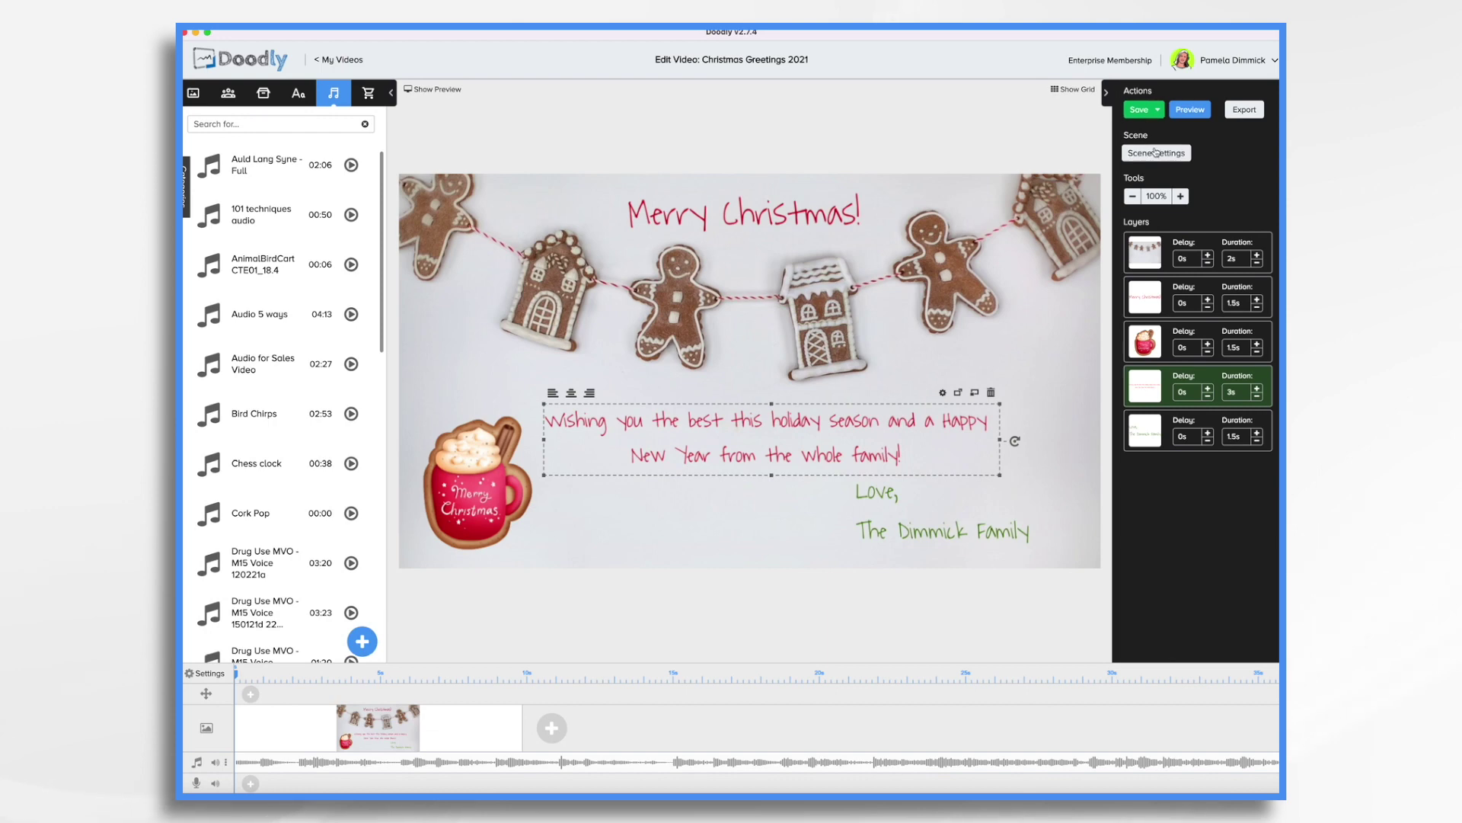
# Set the gingerbread scene's extra time at the end to 10 seconds and apply it
pyautogui.click(1157, 153)
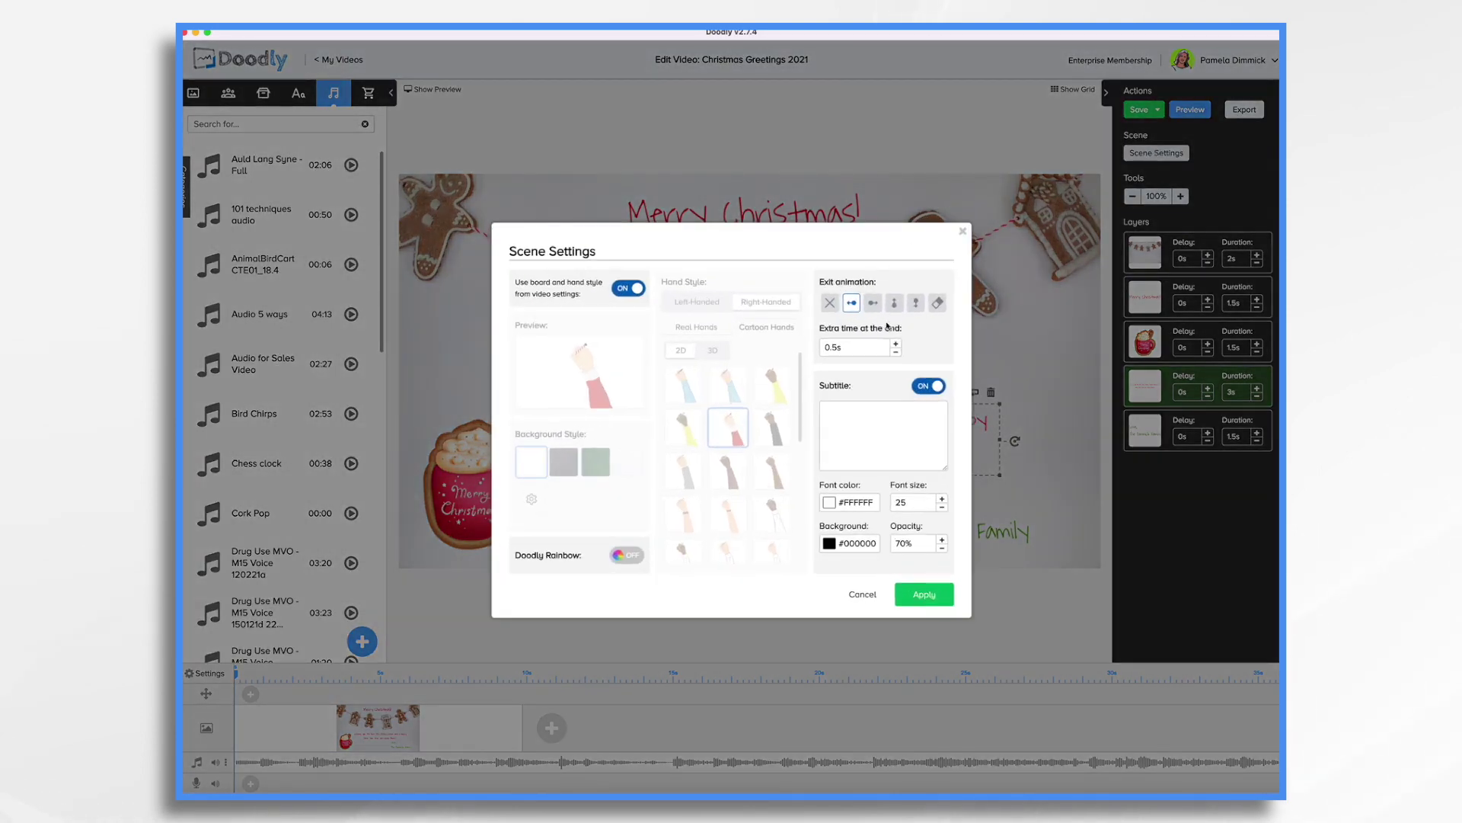
pyautogui.press('BackSpace')
pyautogui.press('BackSpace')
pyautogui.press('BackSpace')
pyautogui.press('BackSpace')
pyautogui.write('1')
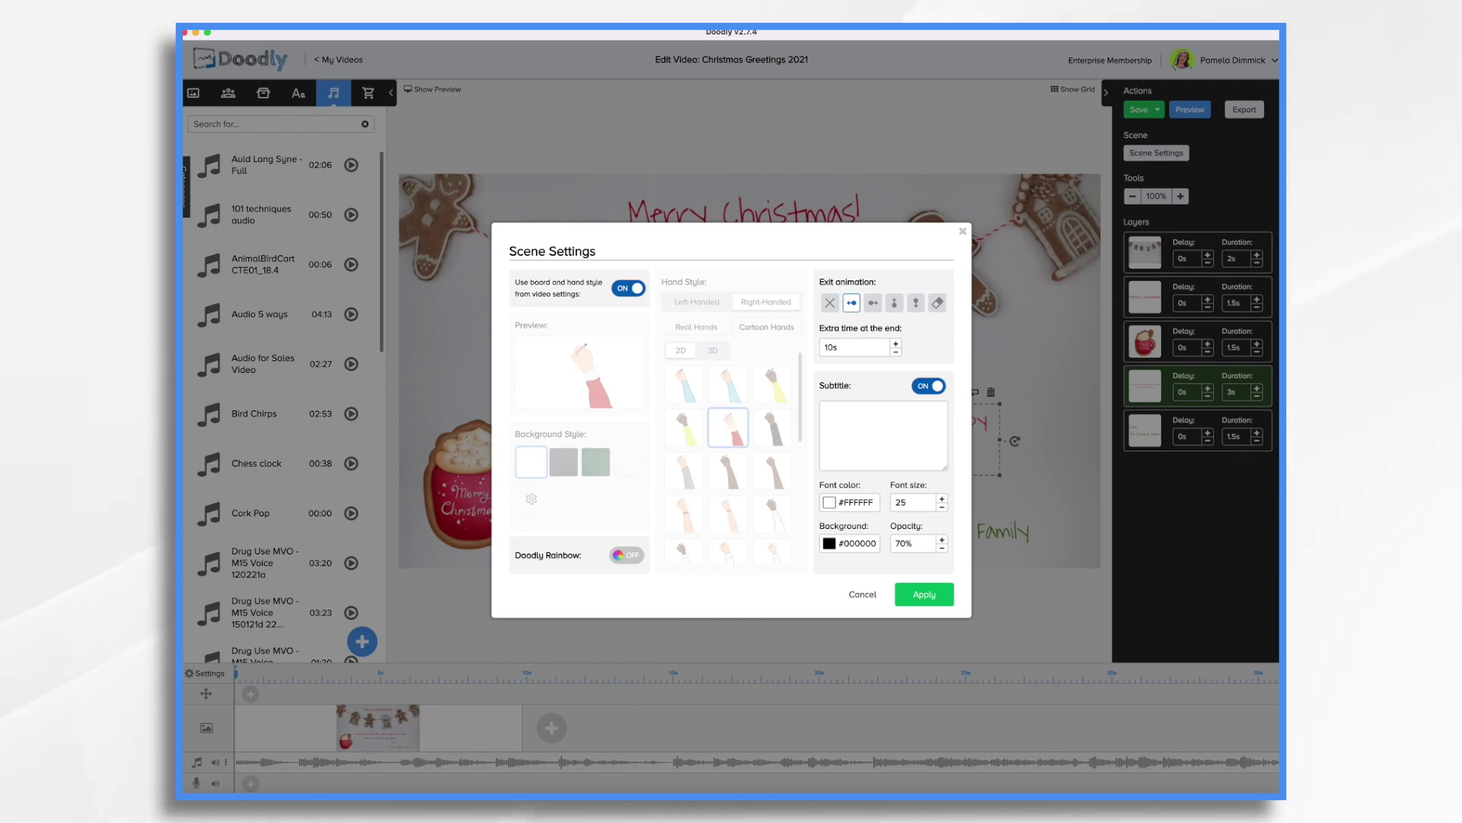
pyautogui.click(925, 597)
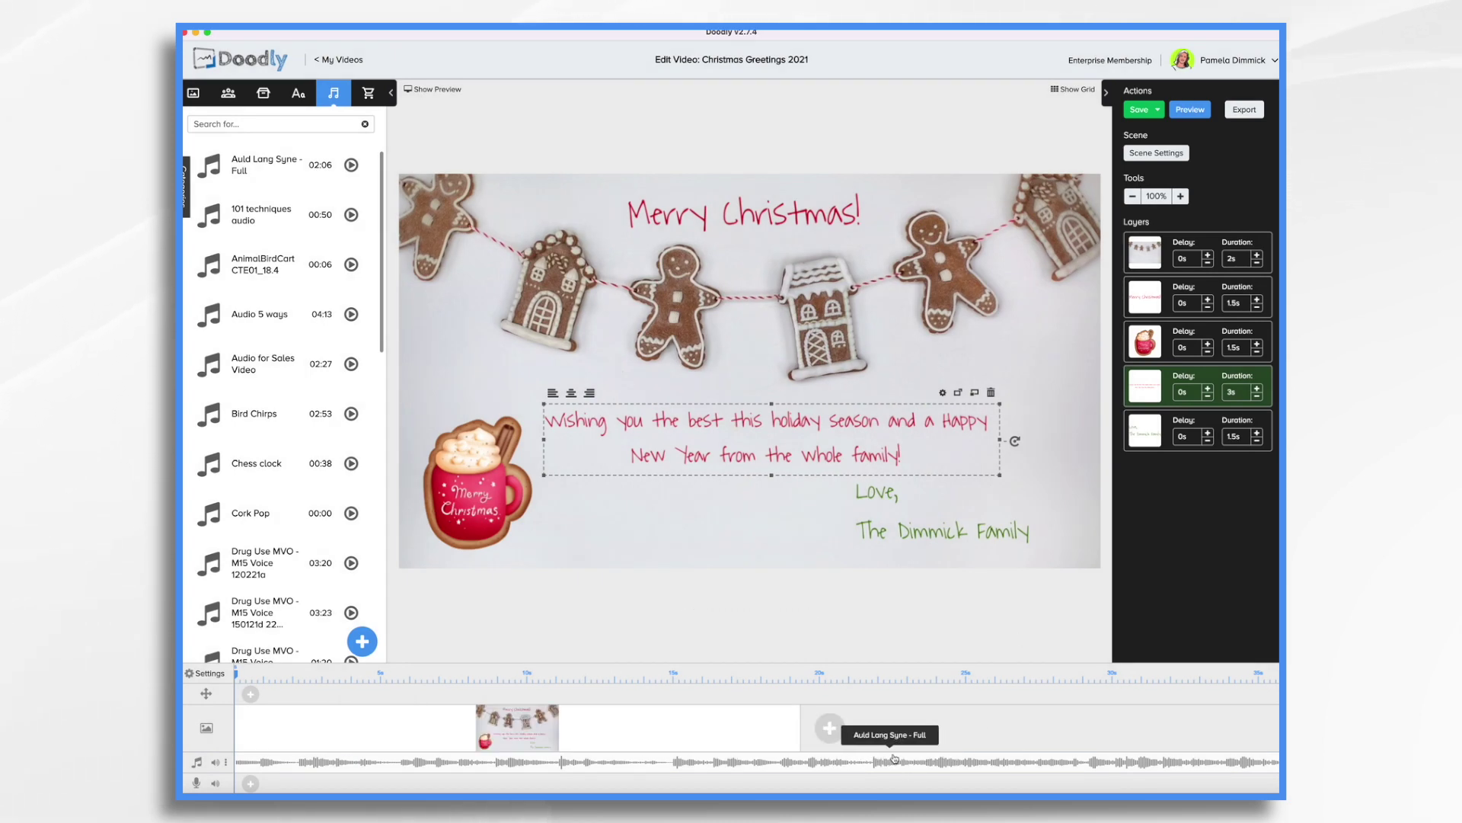
# Trim the Auld Lang Syne music clip so it ends with the scene
pyautogui.hscroll(10, 937, 762)
pyautogui.hscroll(3, 965, 762)
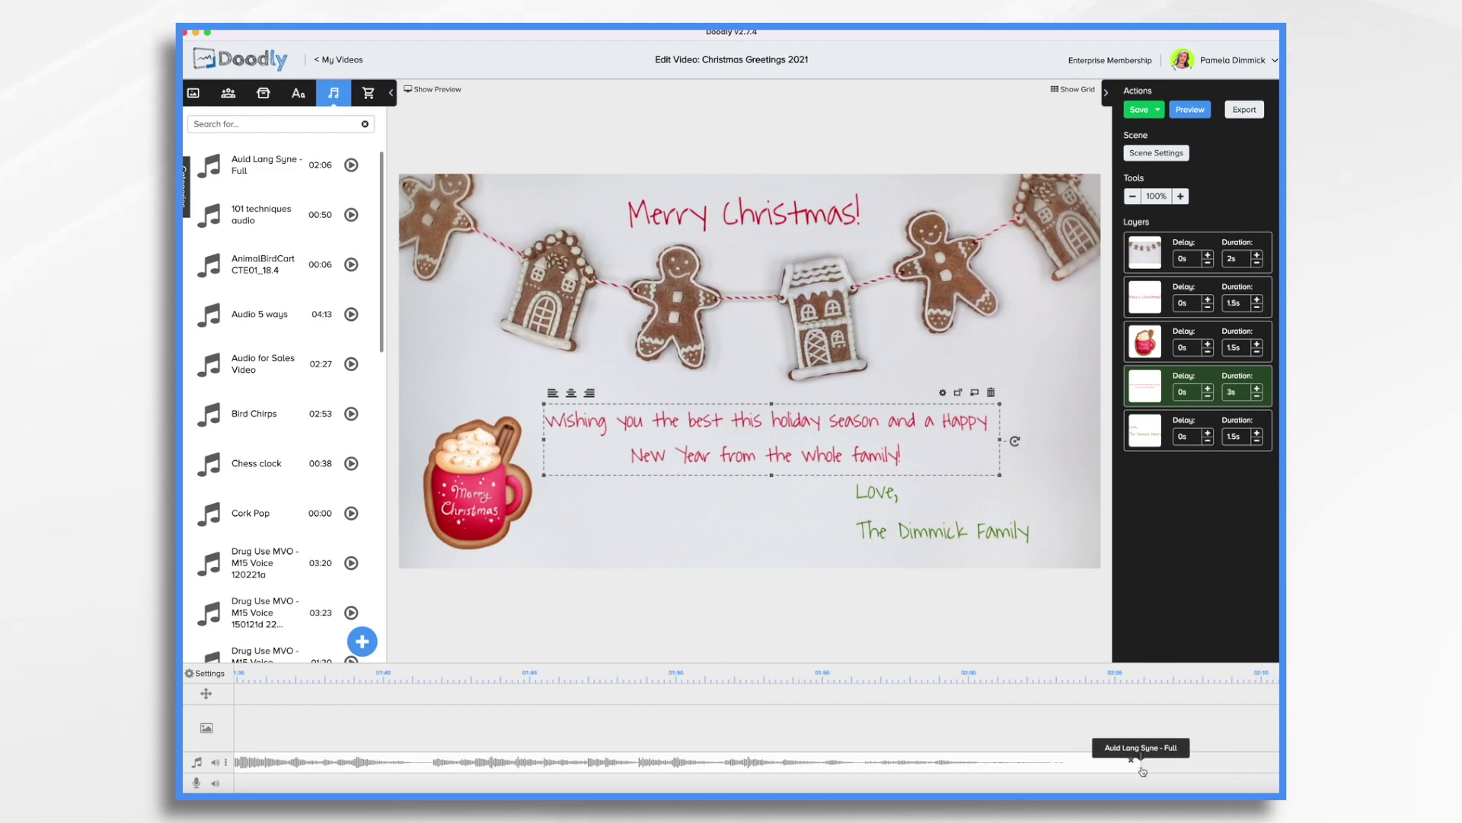
pyautogui.moveTo(1126, 772); pyautogui.dragTo(239, 744)
pyautogui.hscroll(-5, 238, 744)
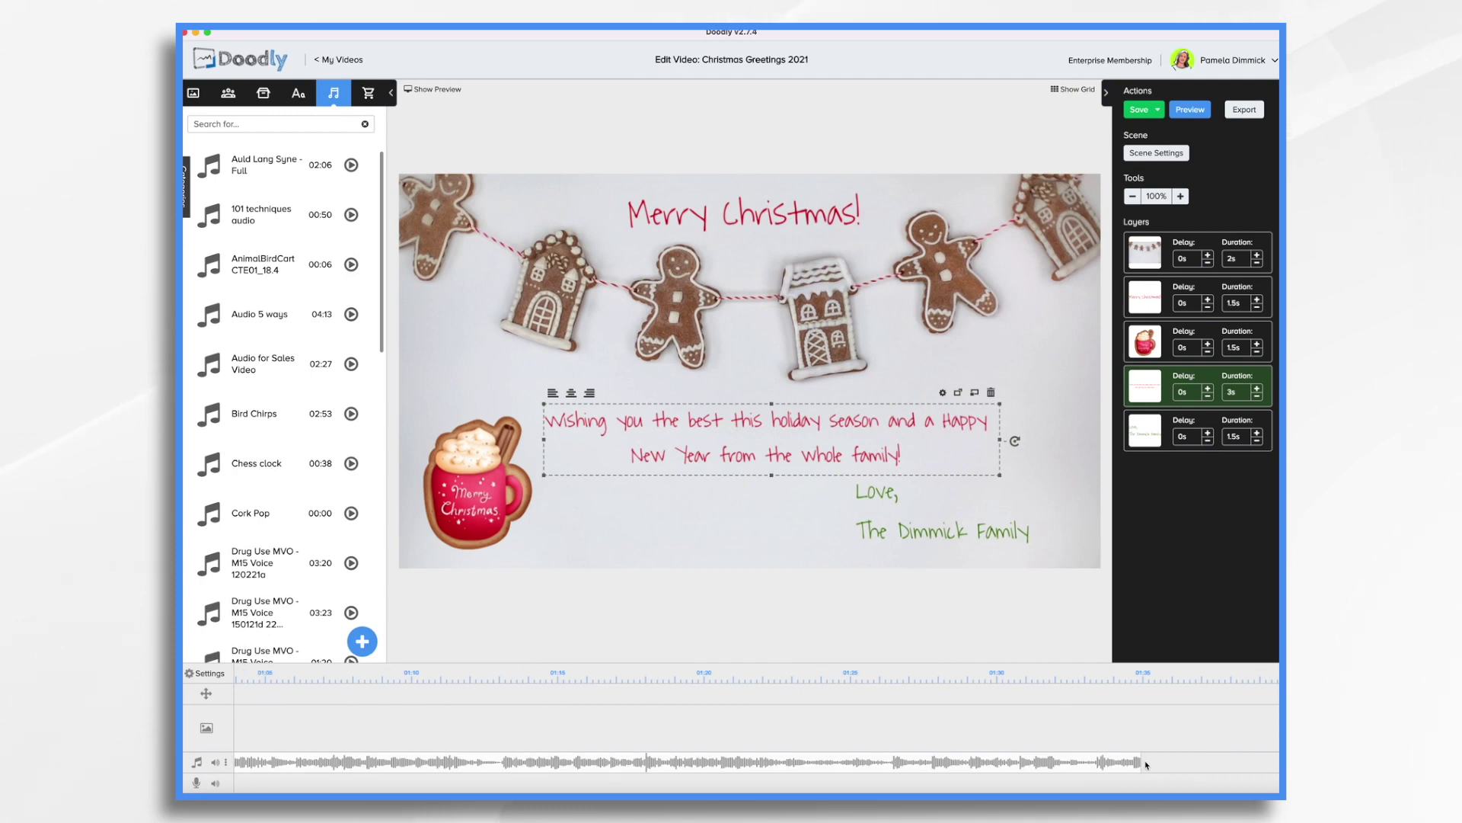
pyautogui.moveTo(1078, 771); pyautogui.dragTo(256, 777)
pyautogui.hscroll(-5, 407, 760)
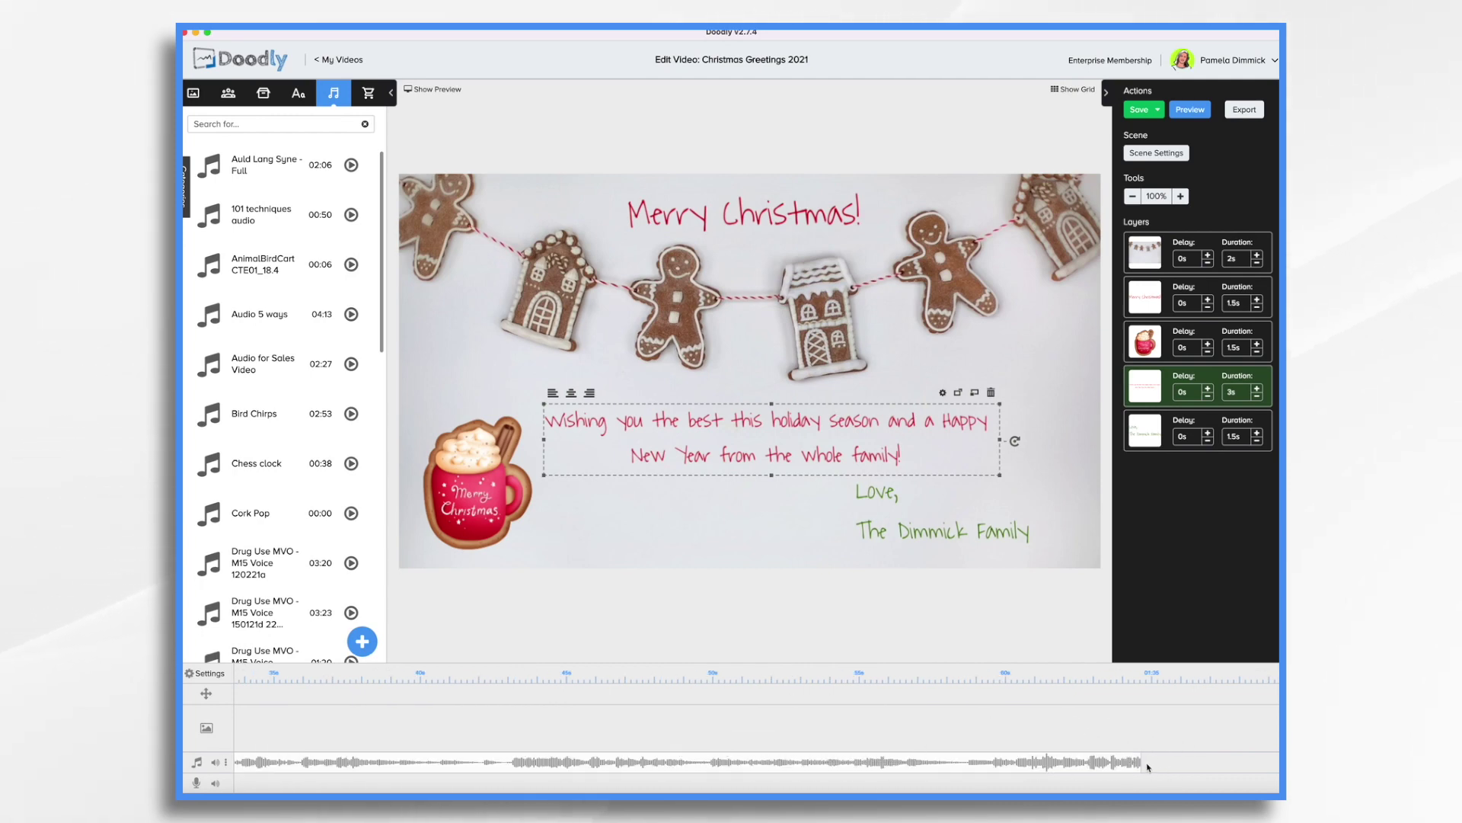
pyautogui.moveTo(1142, 762); pyautogui.dragTo(247, 771)
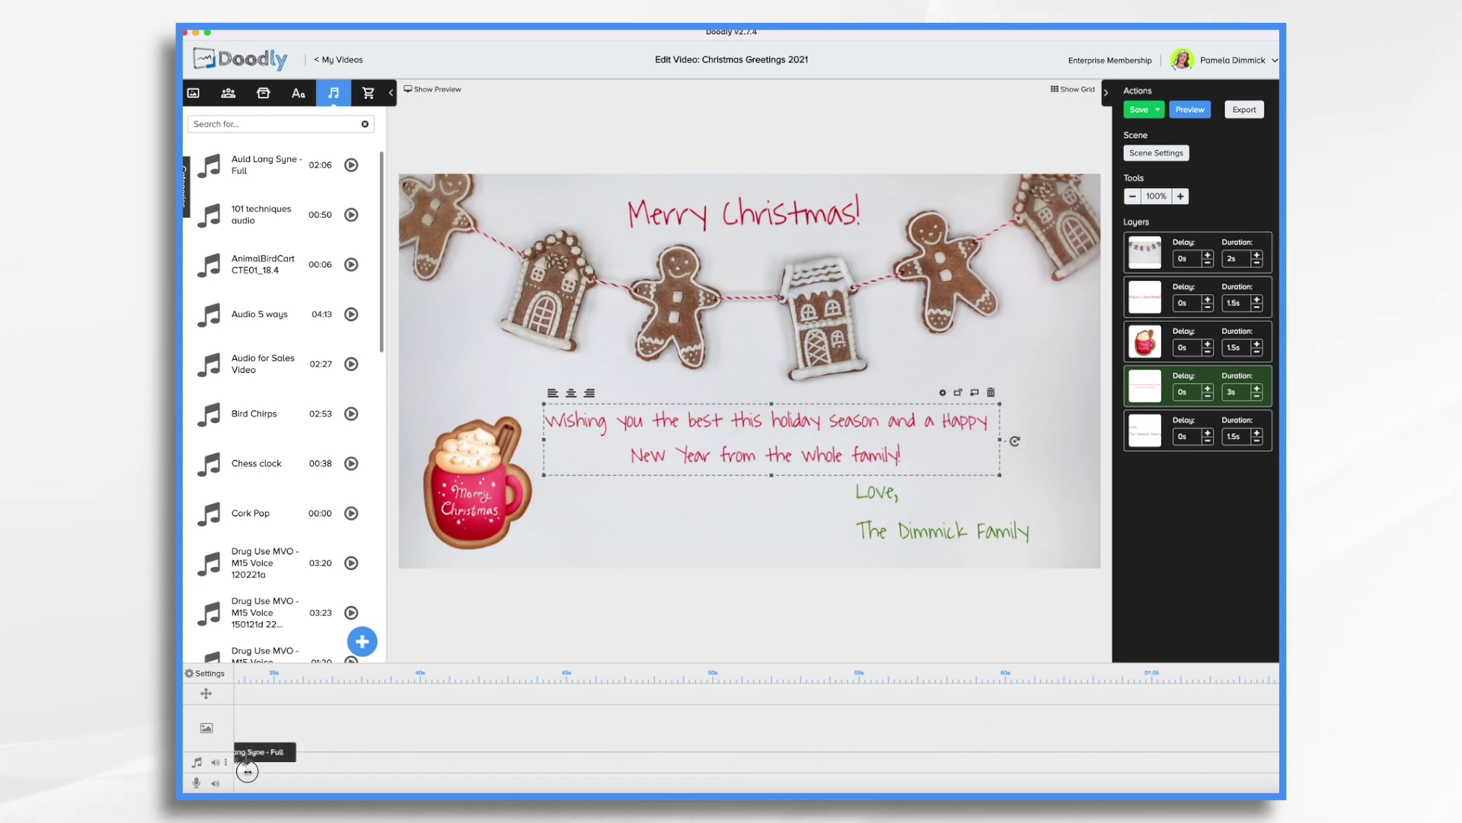
pyautogui.hscroll(-5, 247, 771)
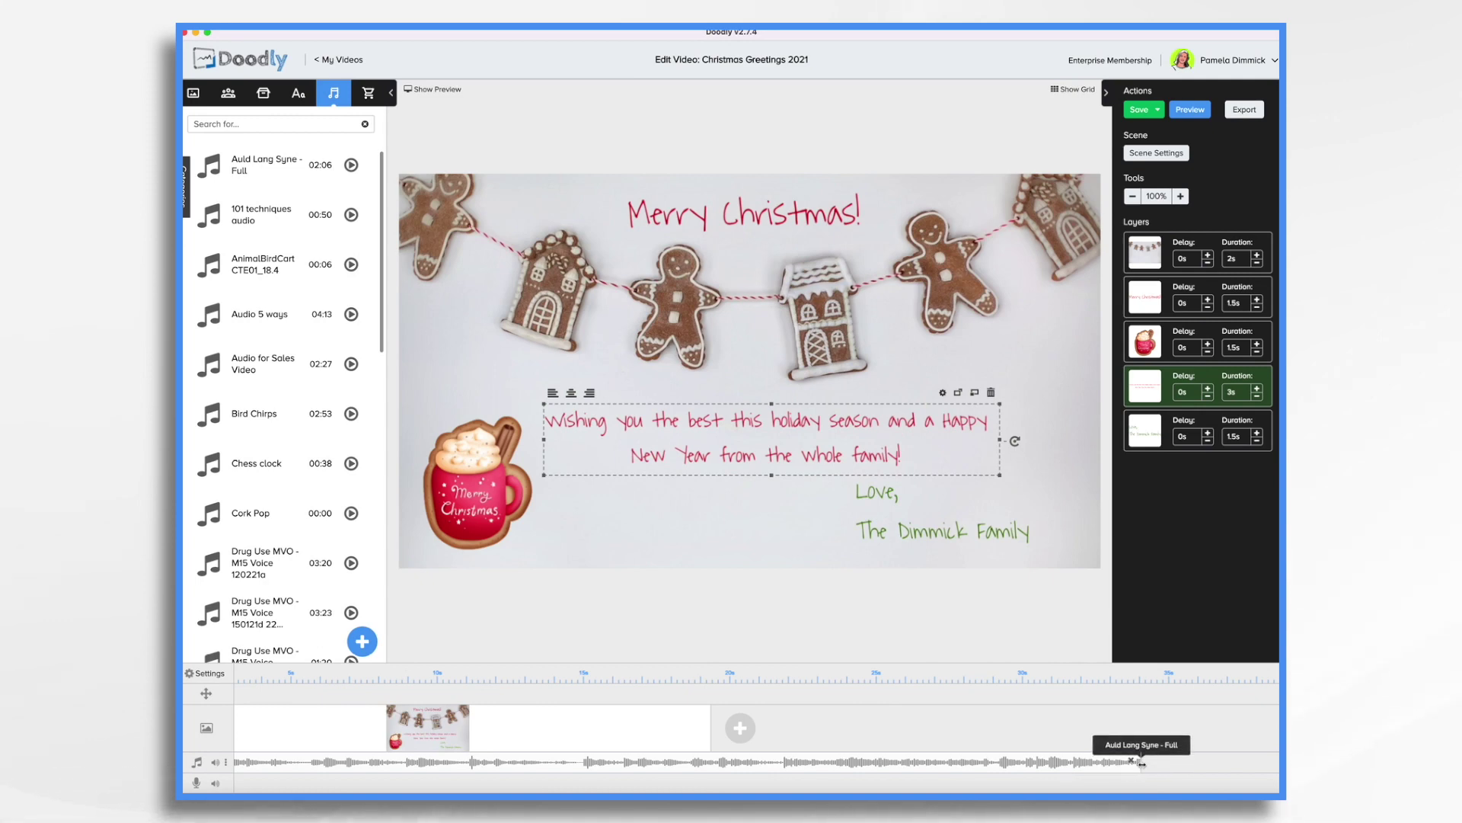
pyautogui.moveTo(1141, 763); pyautogui.dragTo(711, 765)
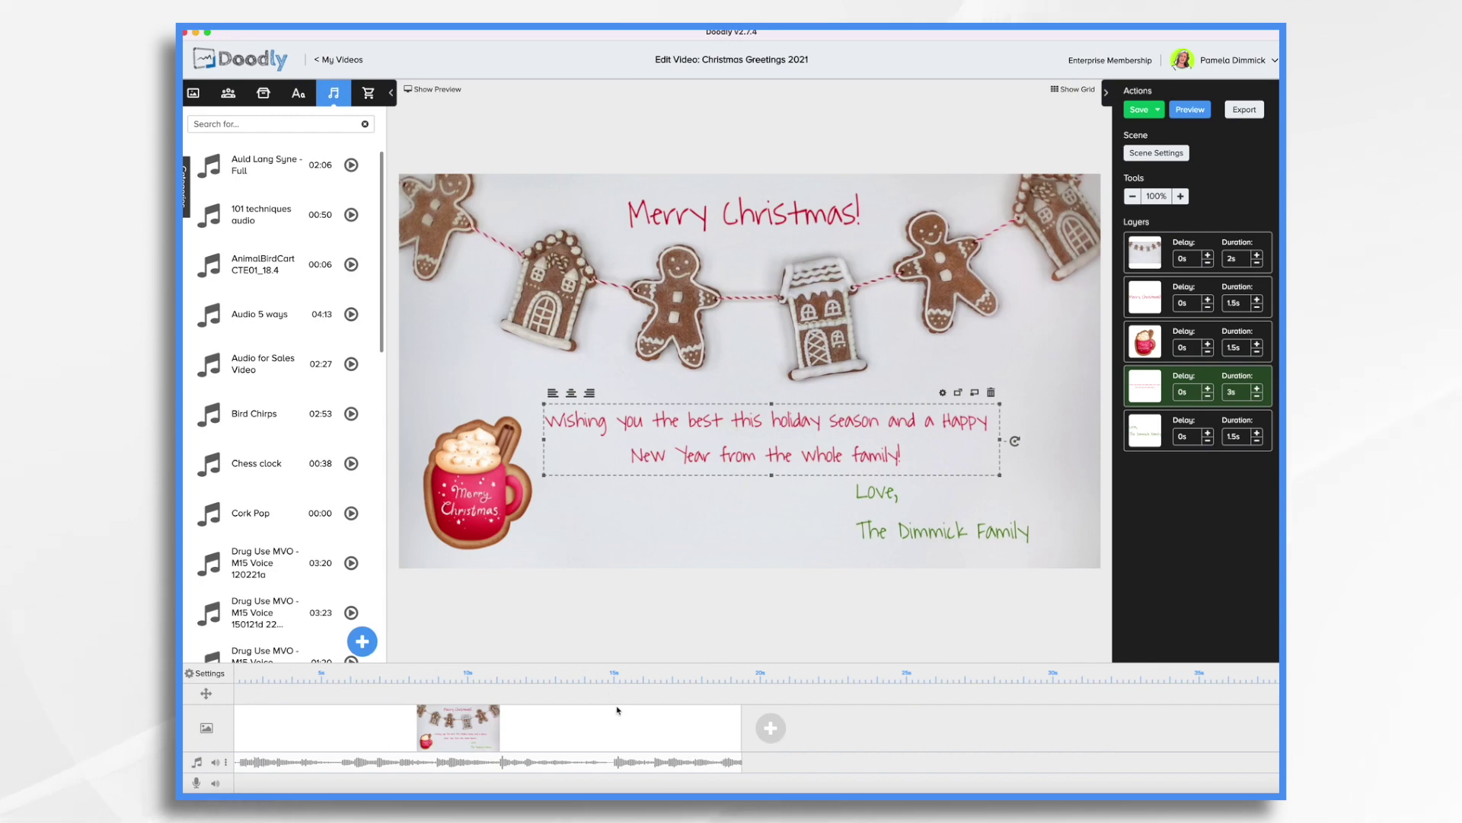
# Add a fade-out to the end of the music clip and lengthen the fade
pyautogui.rightClick(714, 765)
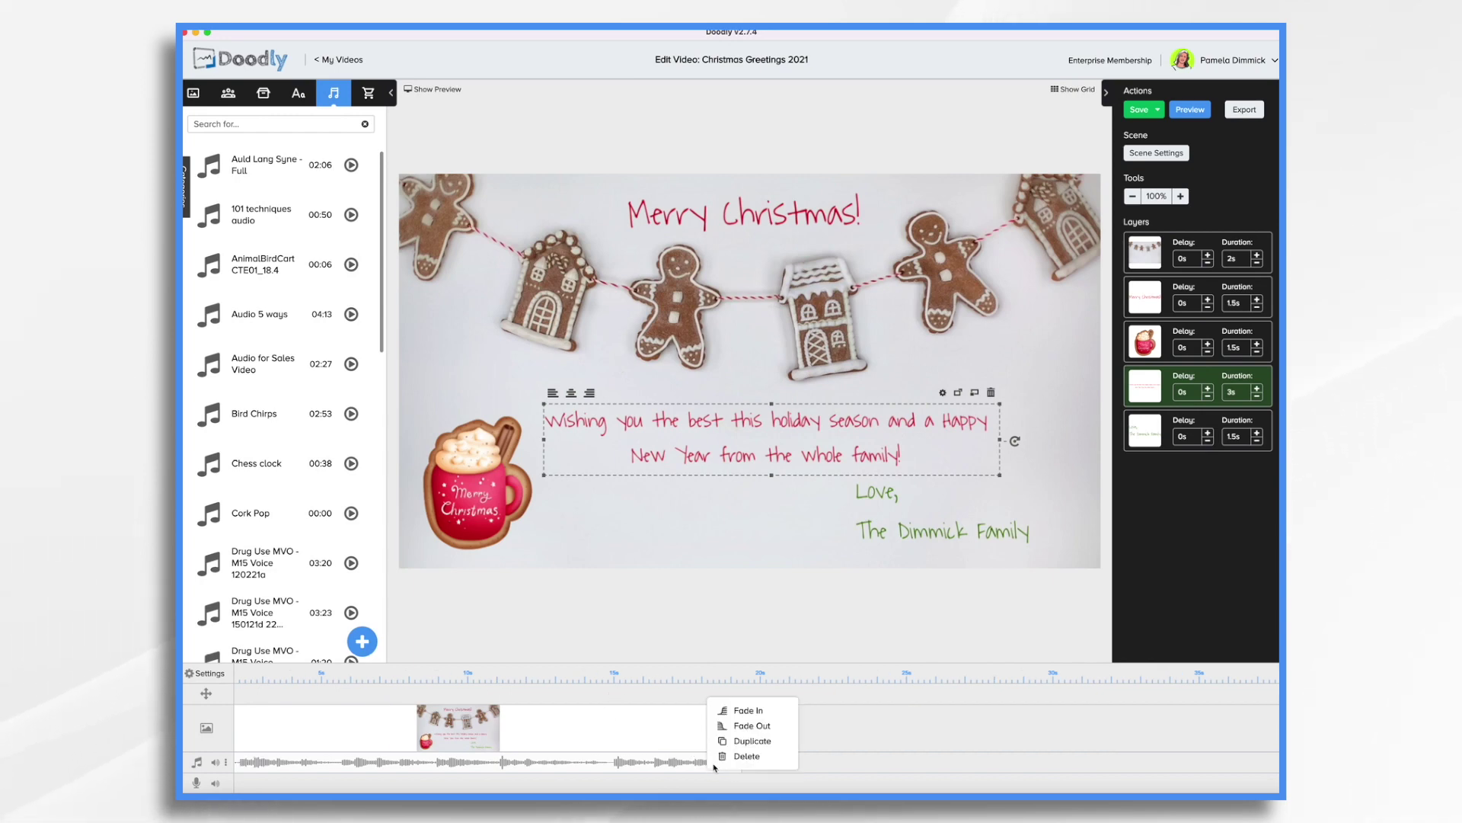
pyautogui.click(726, 725)
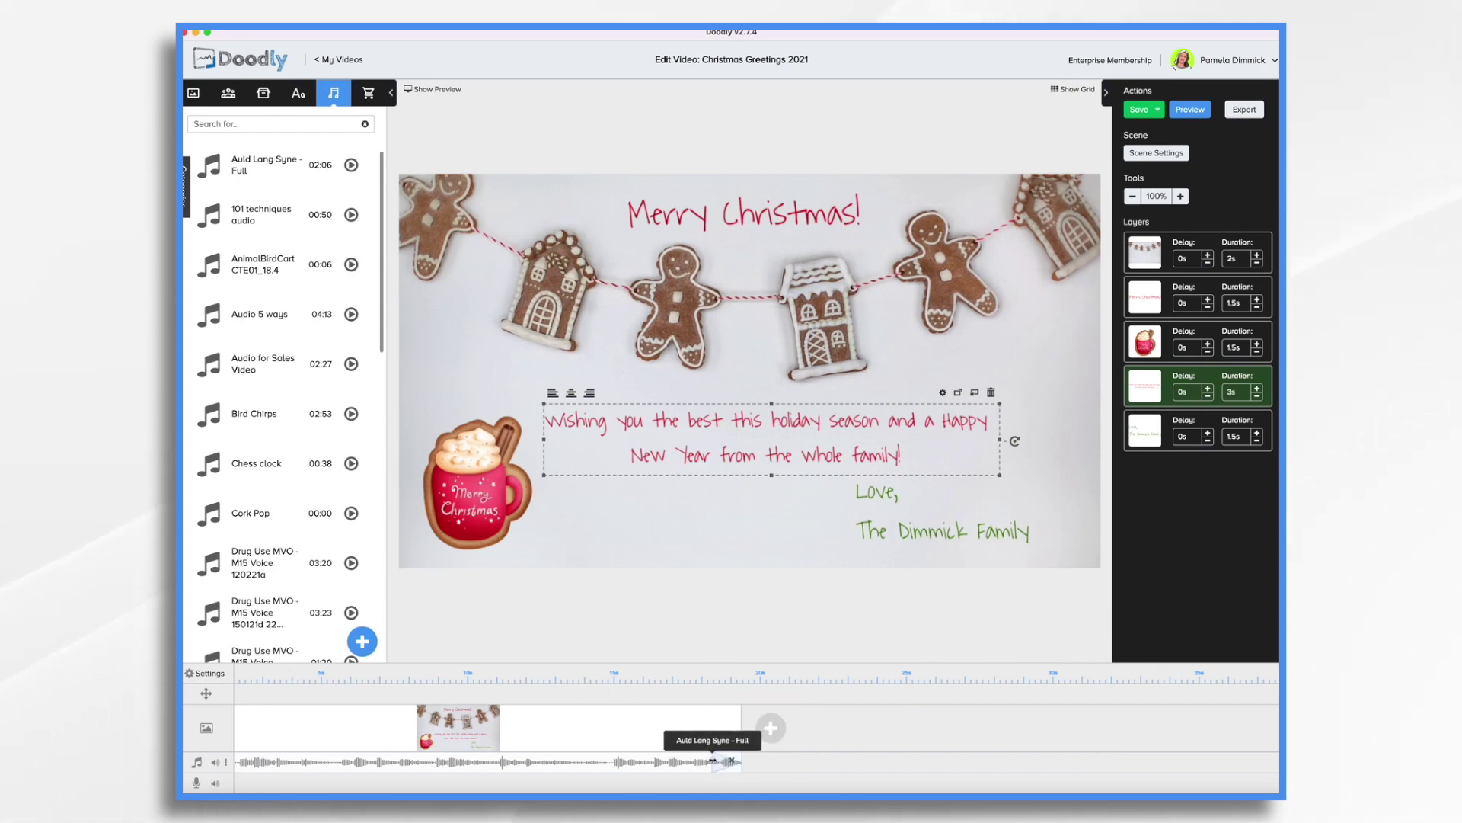
pyautogui.moveTo(711, 759); pyautogui.dragTo(609, 764)
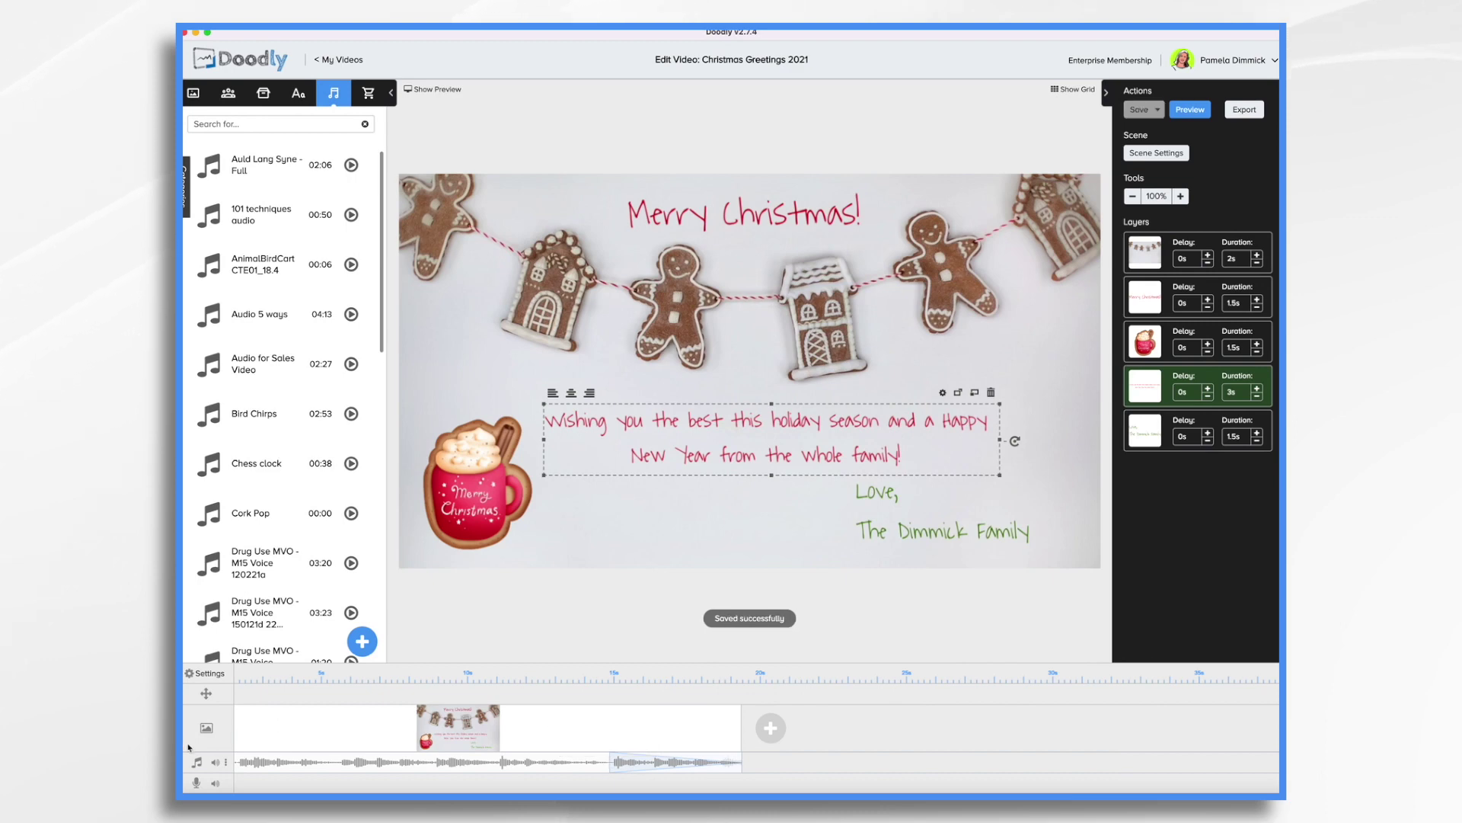
# Lower the music track's volume to about 20%
pyautogui.click(217, 763)
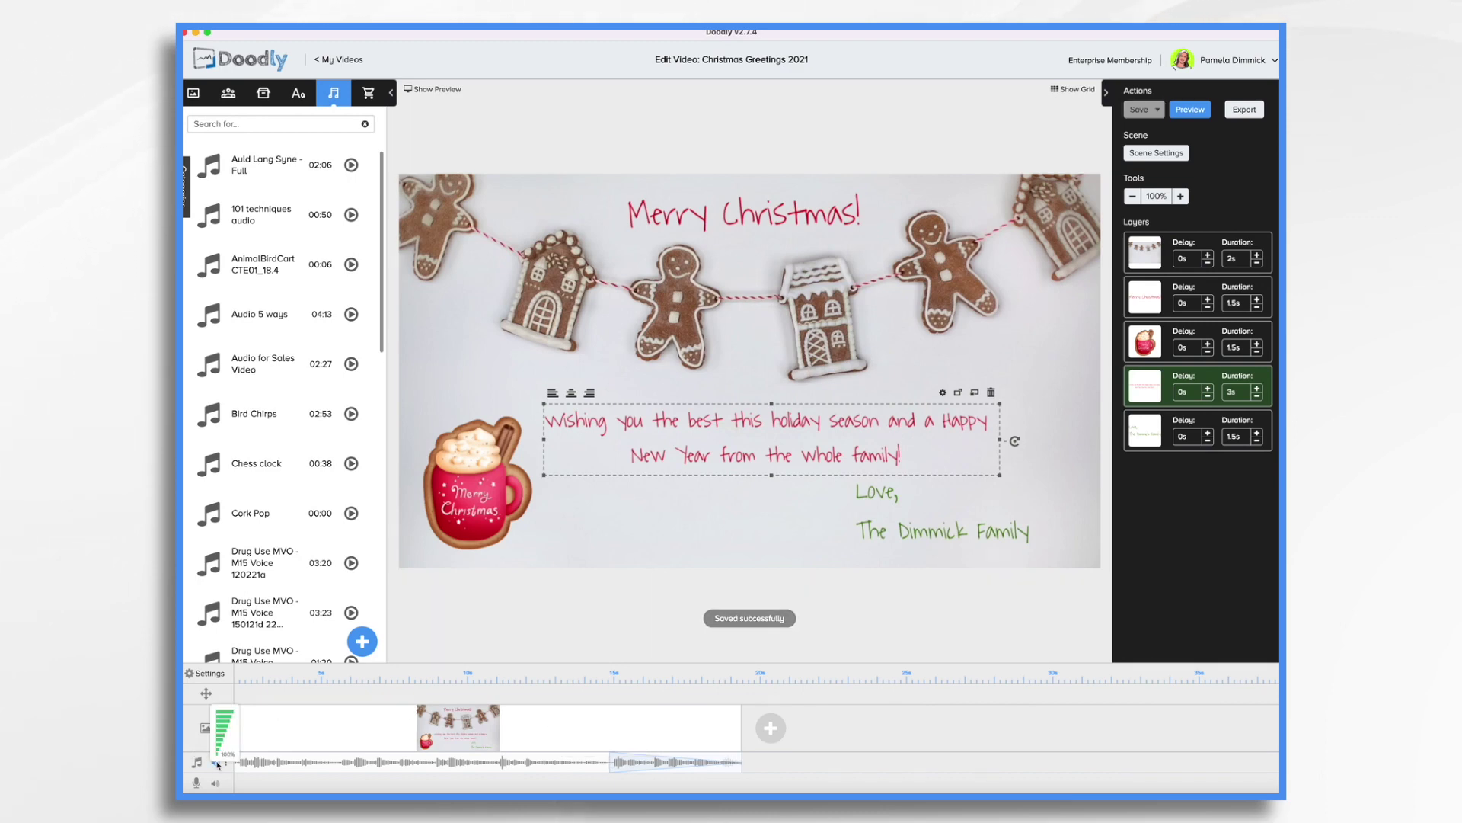
pyautogui.click(218, 746)
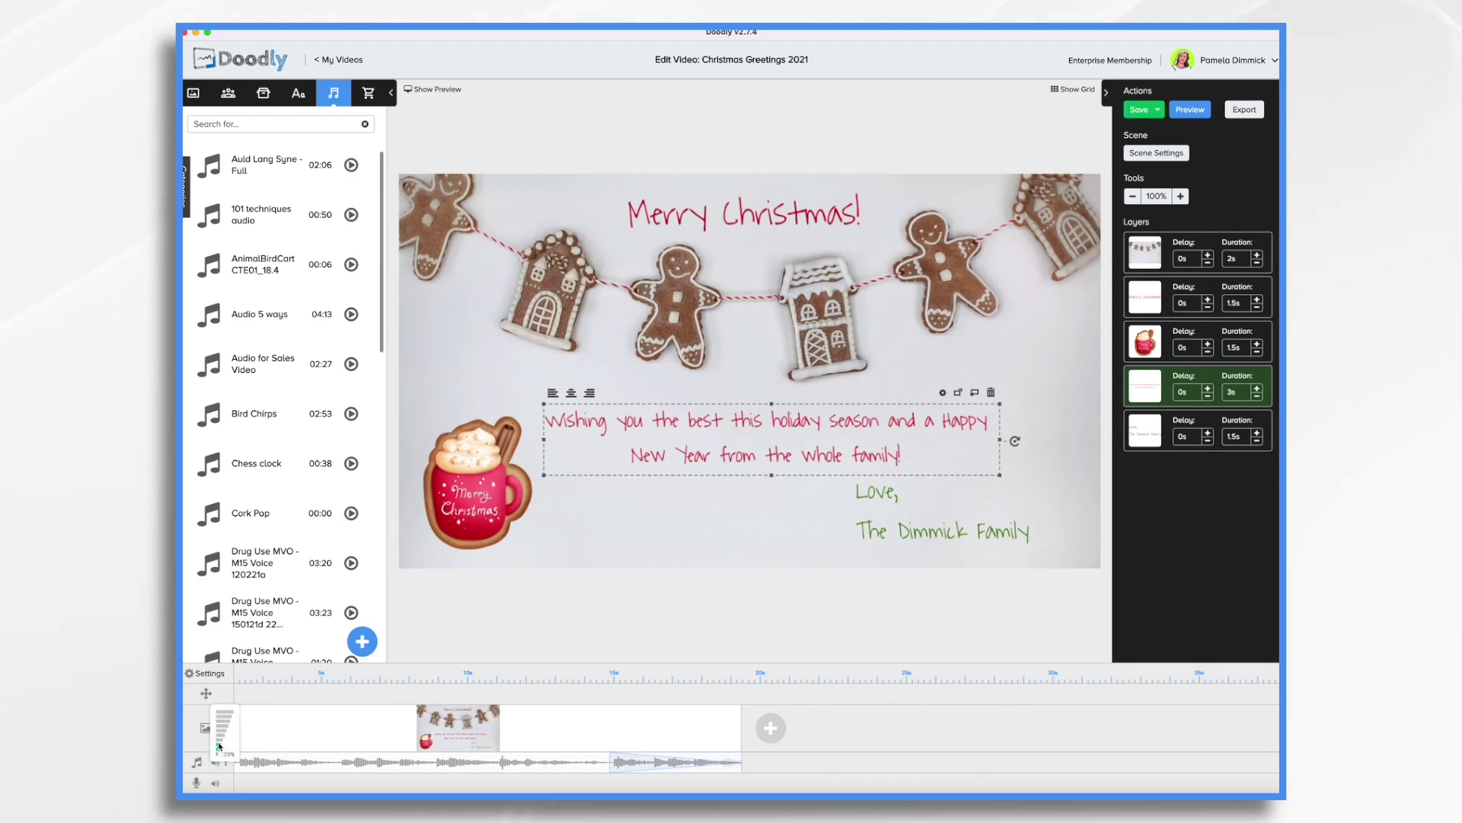
pyautogui.click(828, 765)
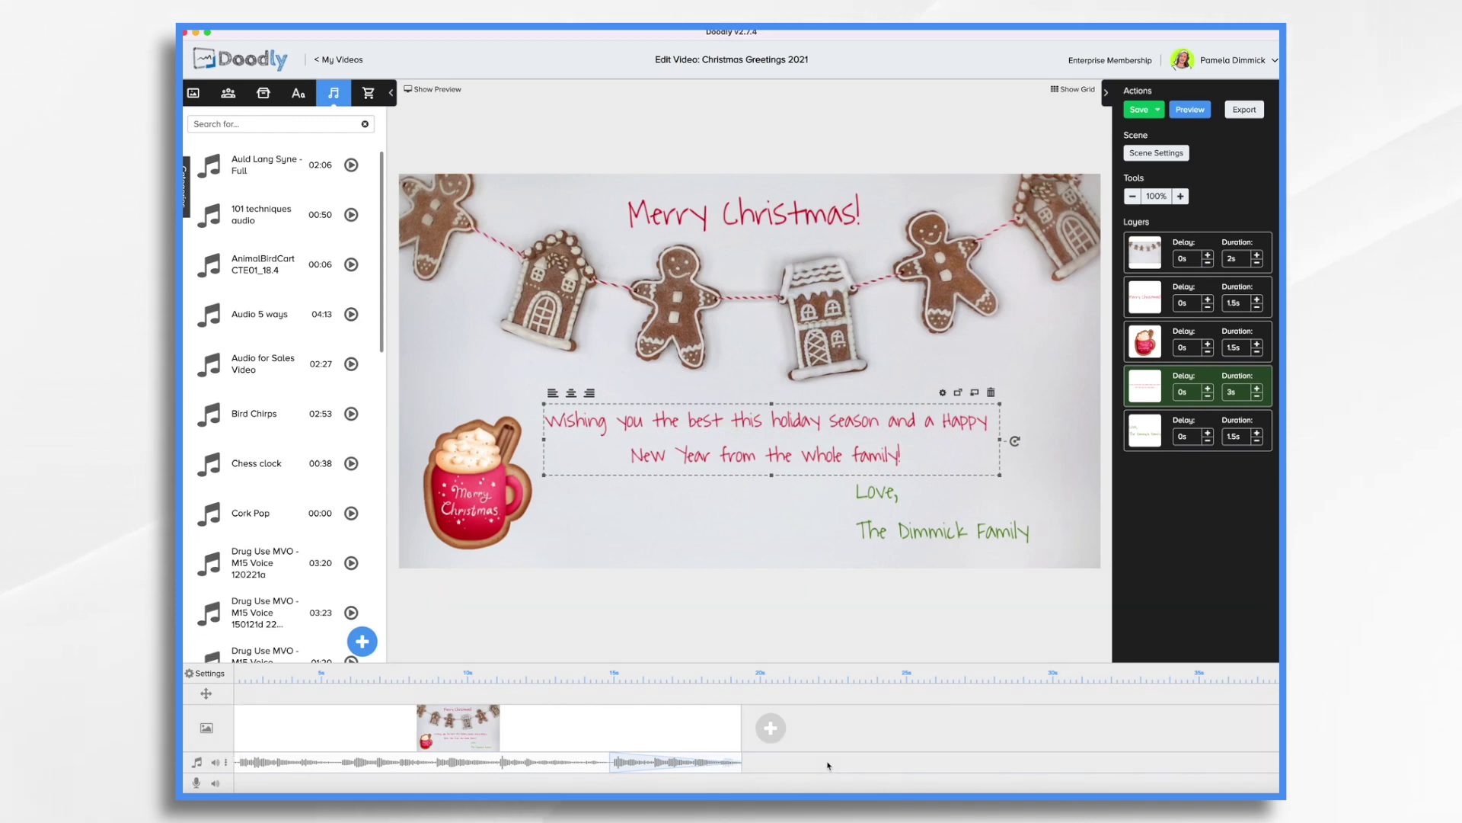
pyautogui.hscroll(-2, 251, 693)
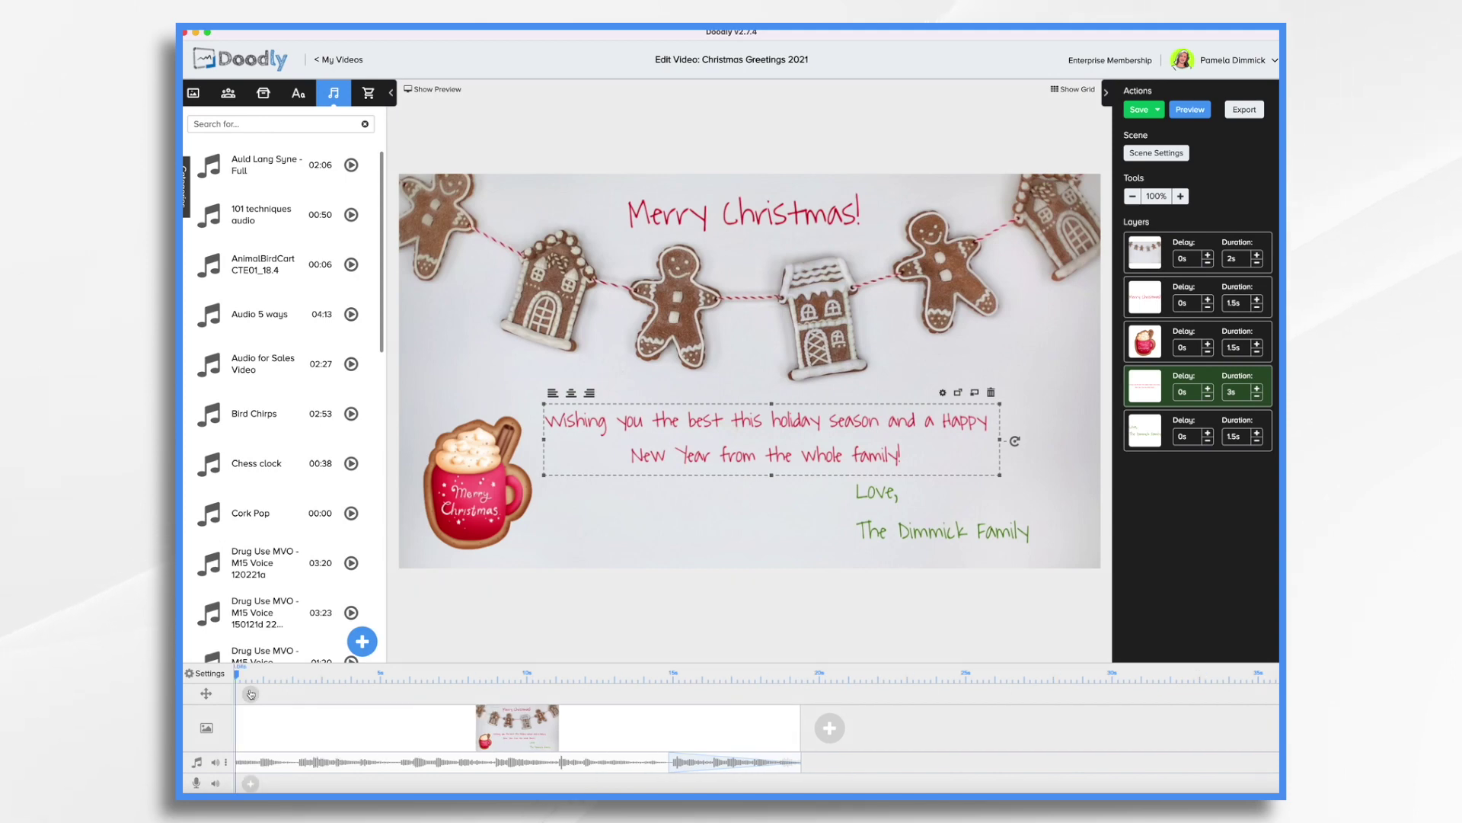
# Set the video's erase mode to Off, then play a preview of the Christmas greeting
pyautogui.click(207, 674)
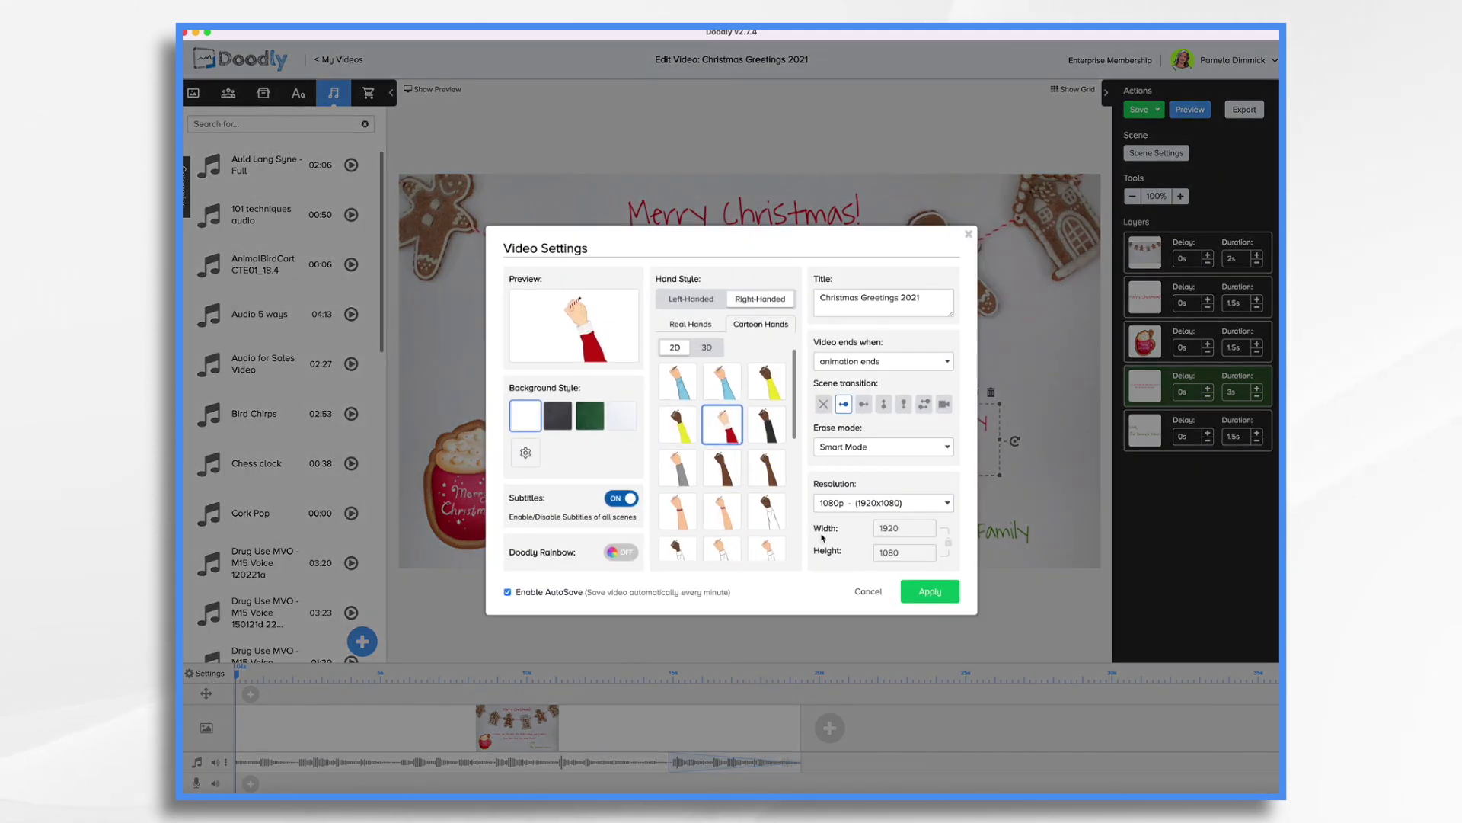
pyautogui.click(877, 451)
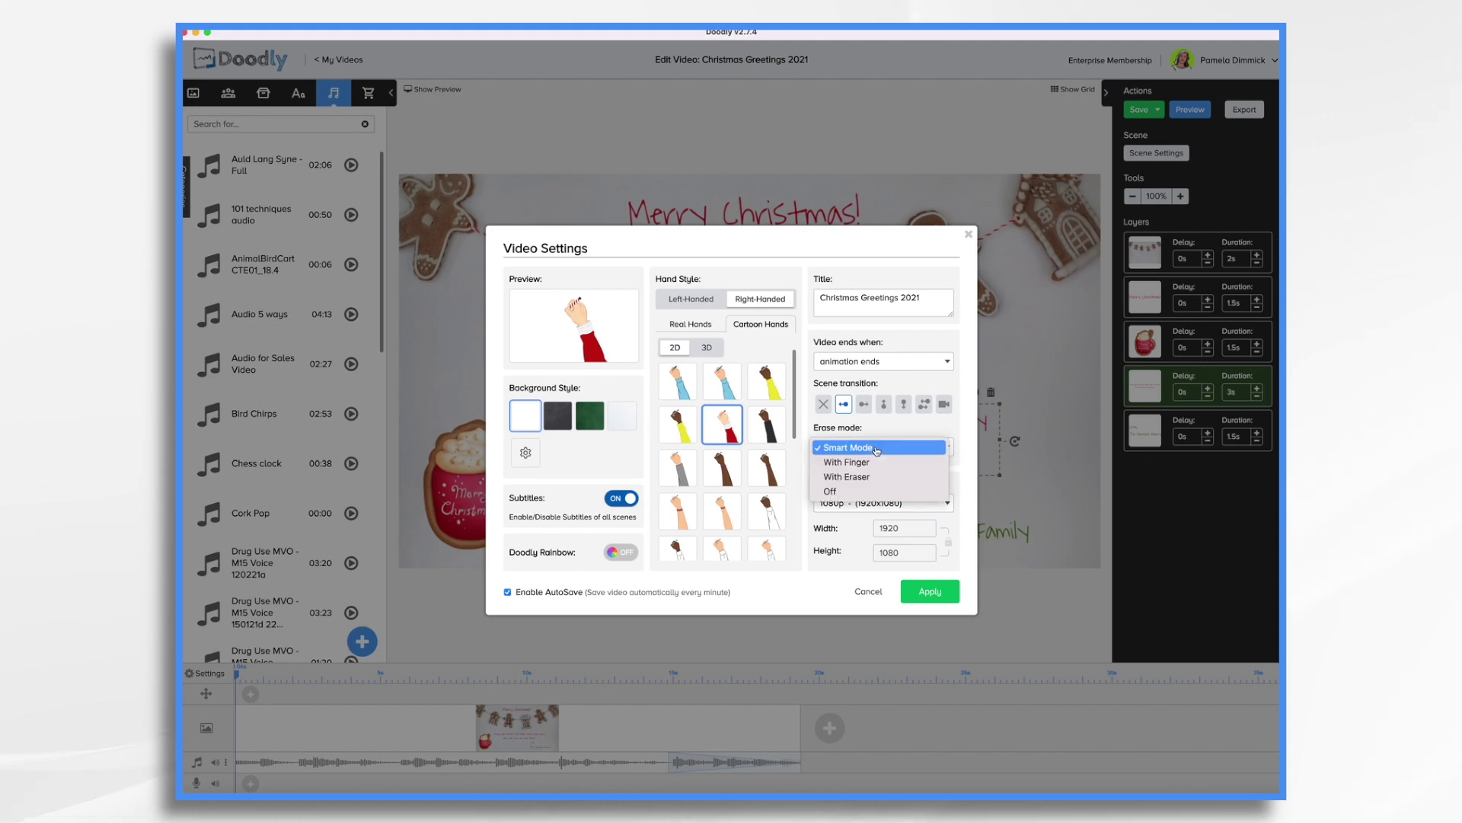
pyautogui.click(848, 494)
pyautogui.click(928, 593)
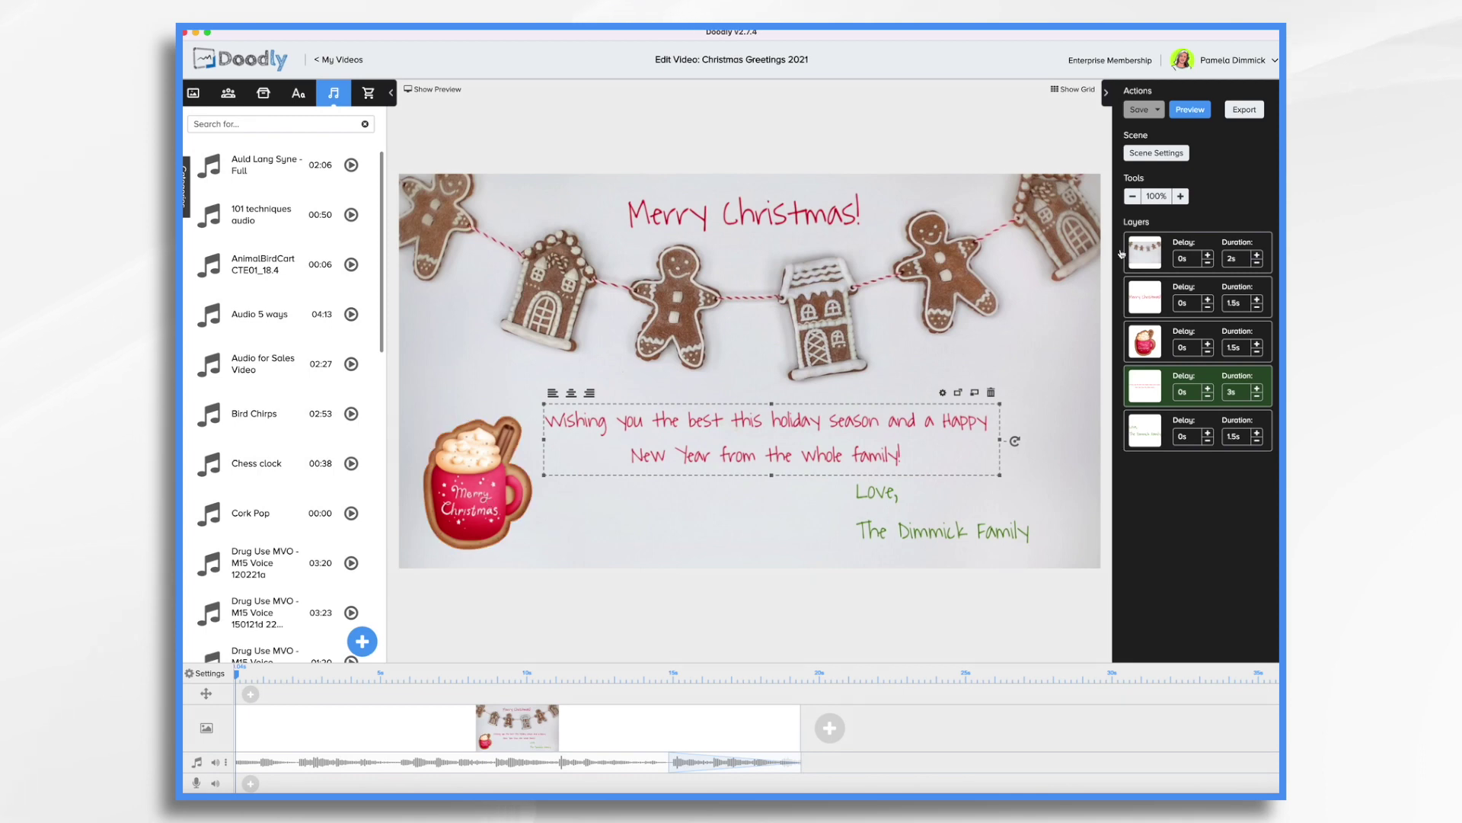
pyautogui.click(1190, 109)
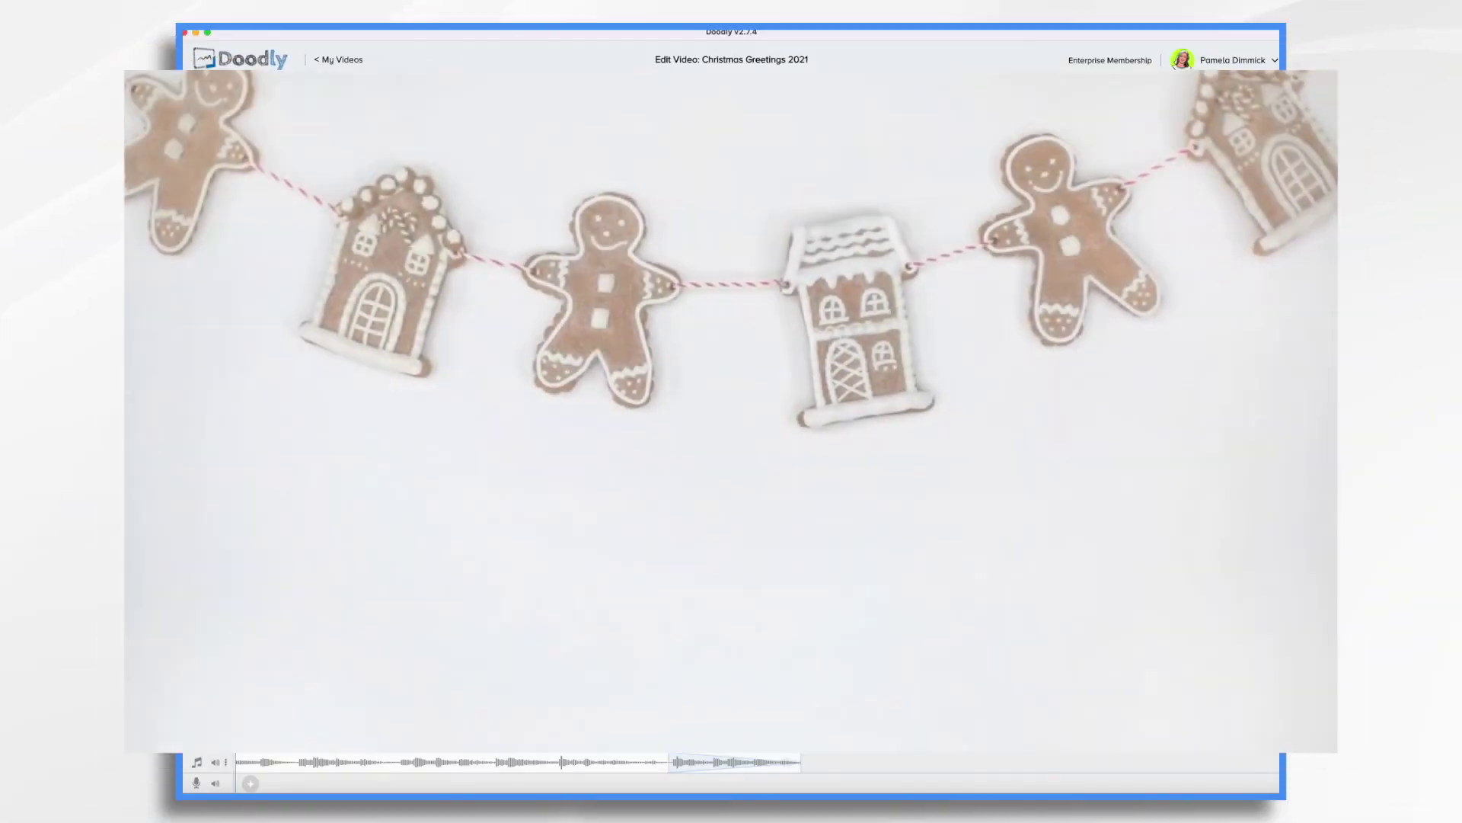